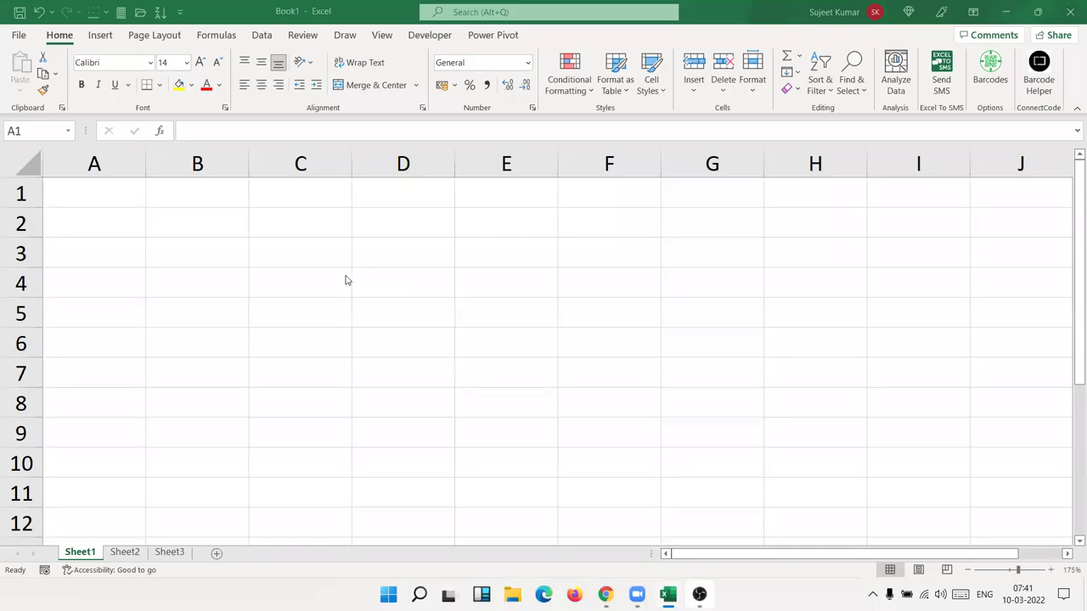
- Enter 20 in B2 and 30 in D2
{"action": "scroll", "coordinate": [308, 284], "scroll_direction": "up", "scroll_amount": 1, "text": "ctrl"}
{"action": "scroll", "coordinate": [308, 284], "scroll_direction": "up", "scroll_amount": 1, "text": "ctrl"}
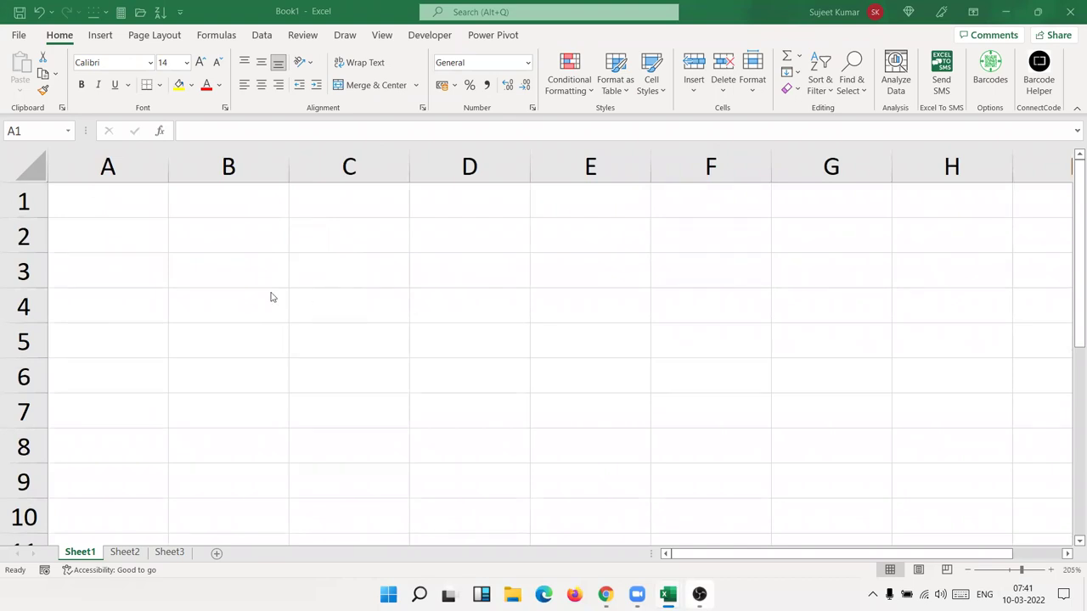
{"action": "left_click", "coordinate": [202, 242]}
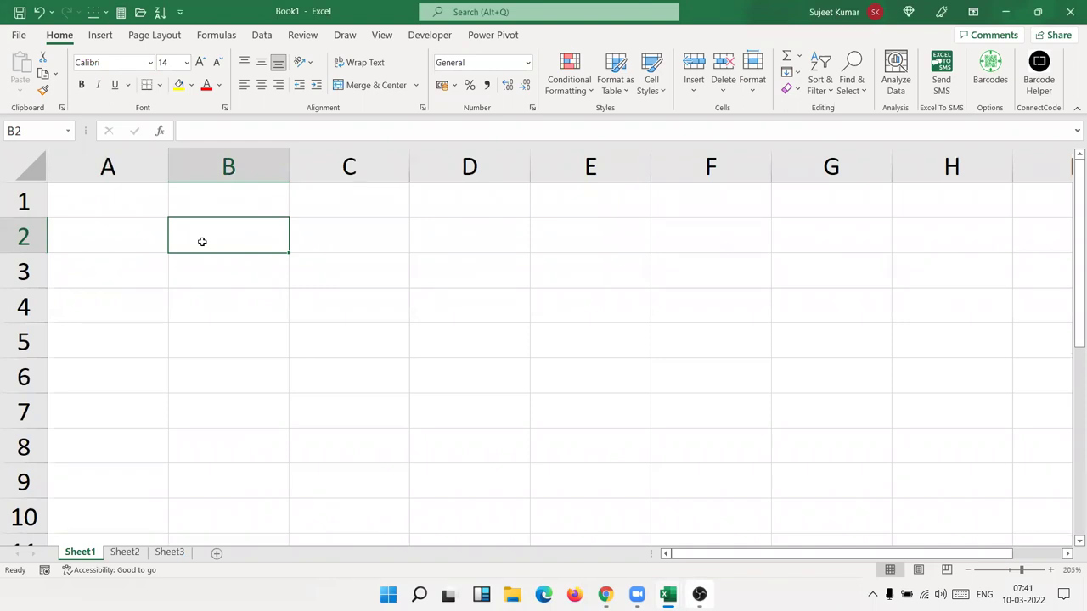
{"action": "type", "text": "20"}
{"action": "key", "text": "Tab"}
{"action": "key", "text": "Tab"}
{"action": "type", "text": "30"}
{"action": "key", "text": "Tab"}
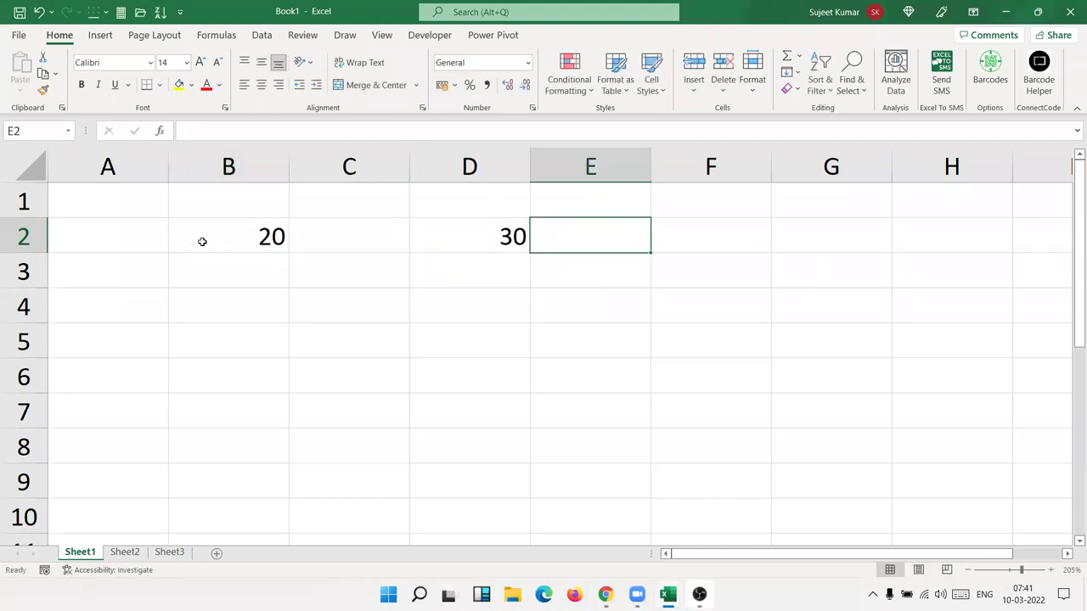
- Total B2 through D2 in E2 with =SUM(B2:D2), giving 50
{"action": "type", "text": "=sum"}
{"action": "key", "text": "Tab"}
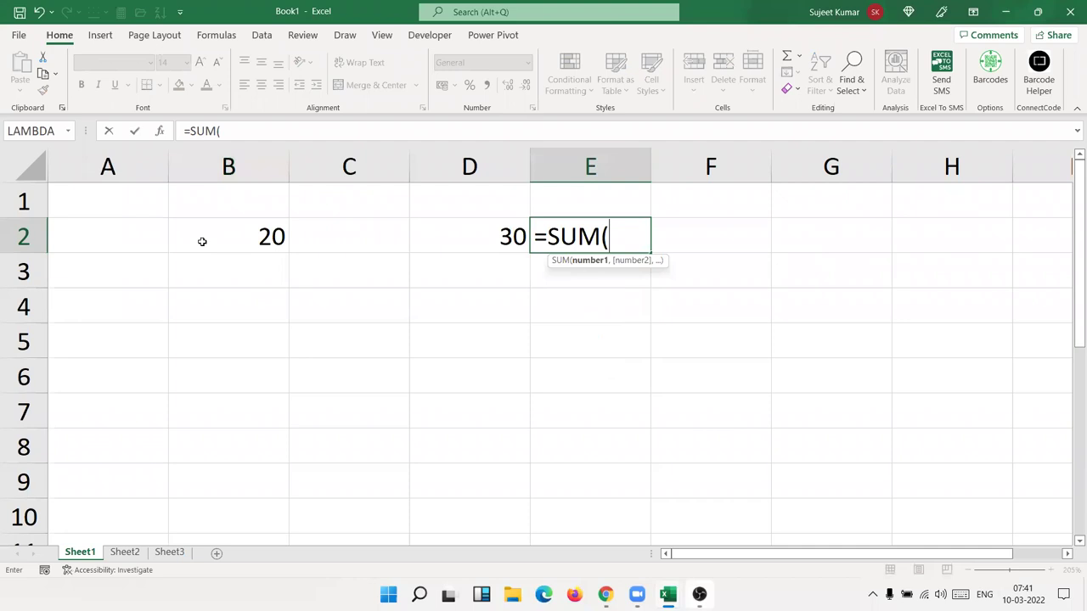
{"action": "key", "text": "Left"}
{"action": "key", "text": "shift+Left"}
{"action": "key", "text": "shift+Left"}
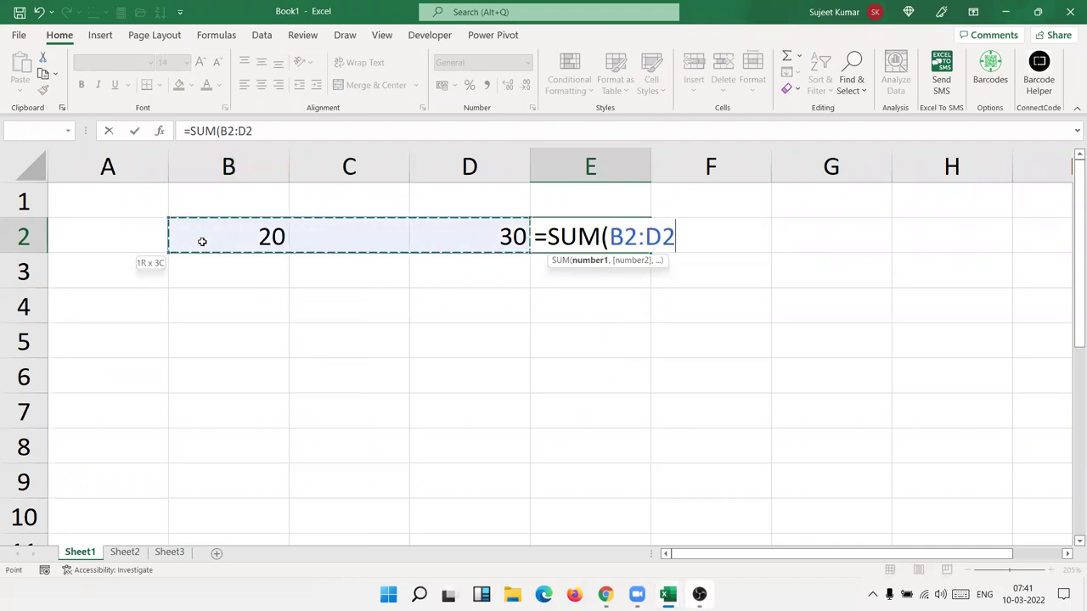
{"action": "key", "text": "Return"}
{"action": "key", "text": "Up"}
{"action": "key", "text": "F2"}
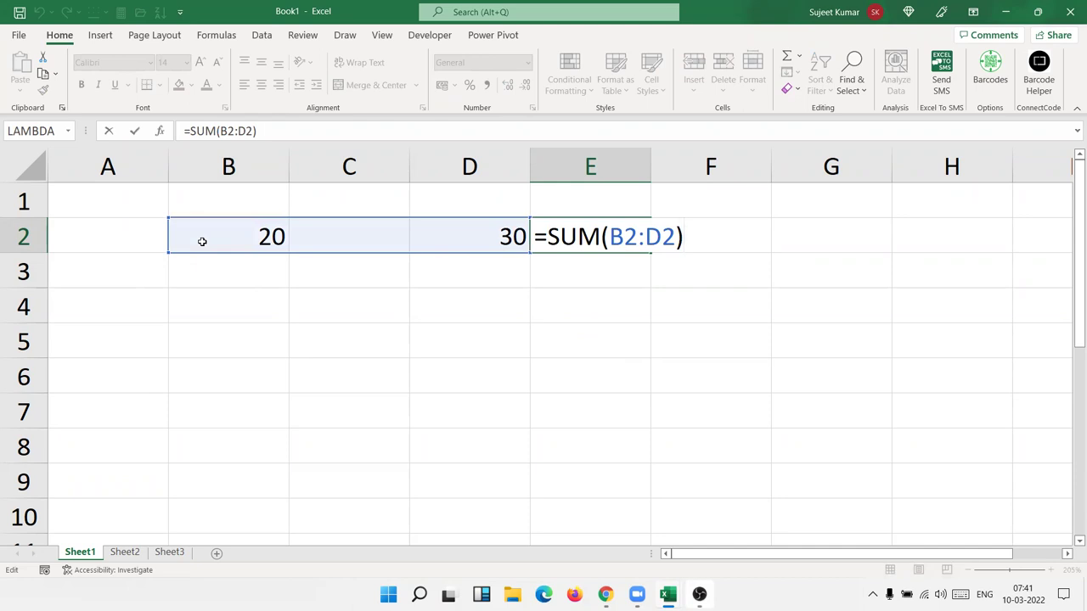
{"action": "key", "text": "Escape"}
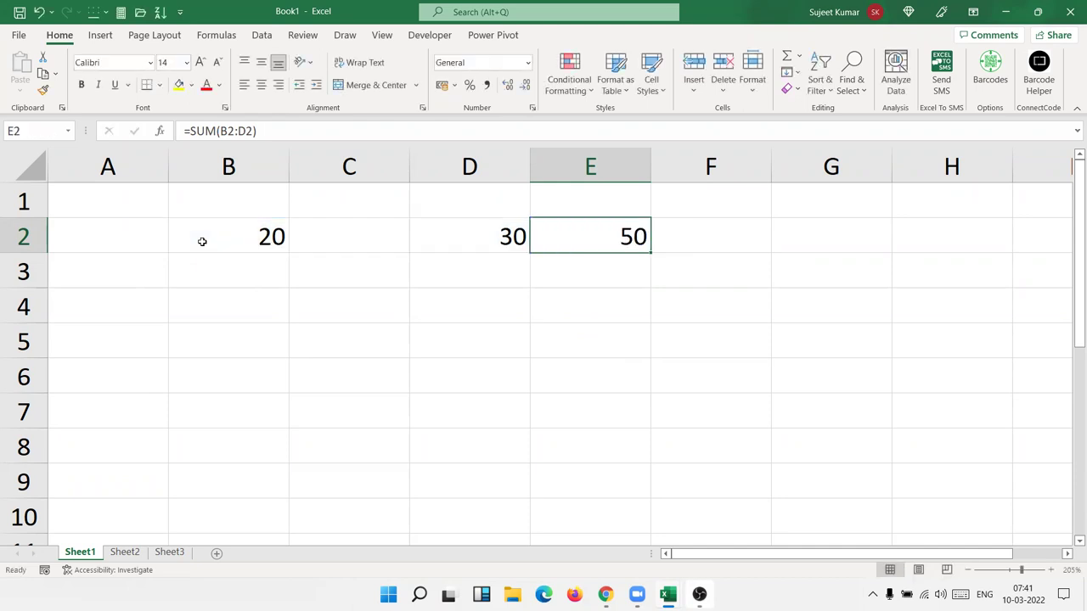
- Enter =B2+D2 in E3 using arrow-key references, giving 50
{"action": "key", "text": "Return"}
{"action": "type", "text": "="}
{"action": "key", "text": "Left"}
{"action": "key", "text": "Left"}
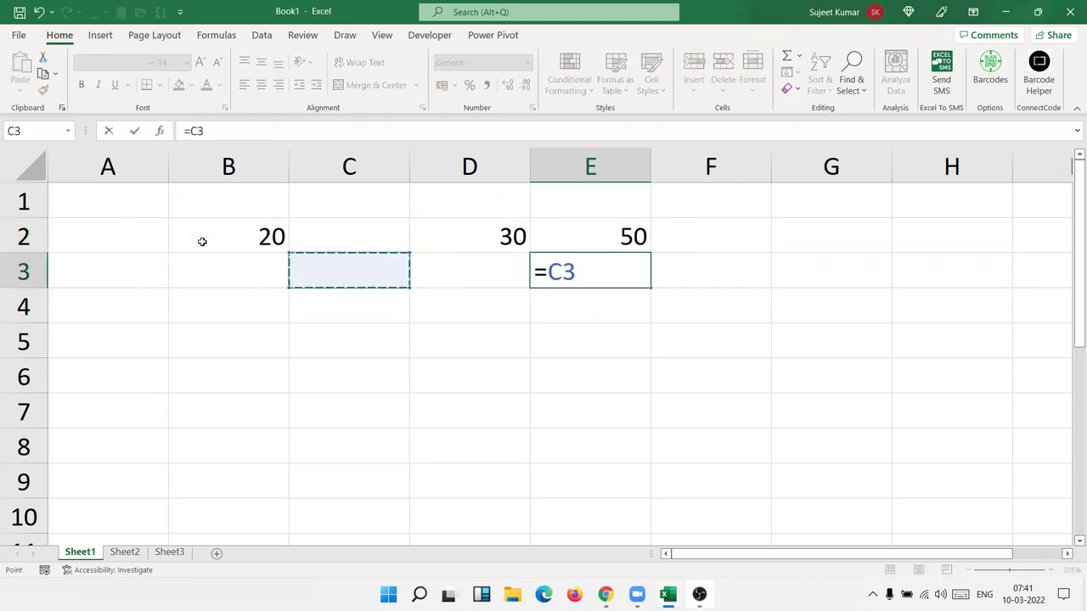
{"action": "key", "text": "Left"}
{"action": "key", "text": "Up"}
{"action": "type", "text": "+"}
{"action": "key", "text": "Left"}
{"action": "key", "text": "Up"}
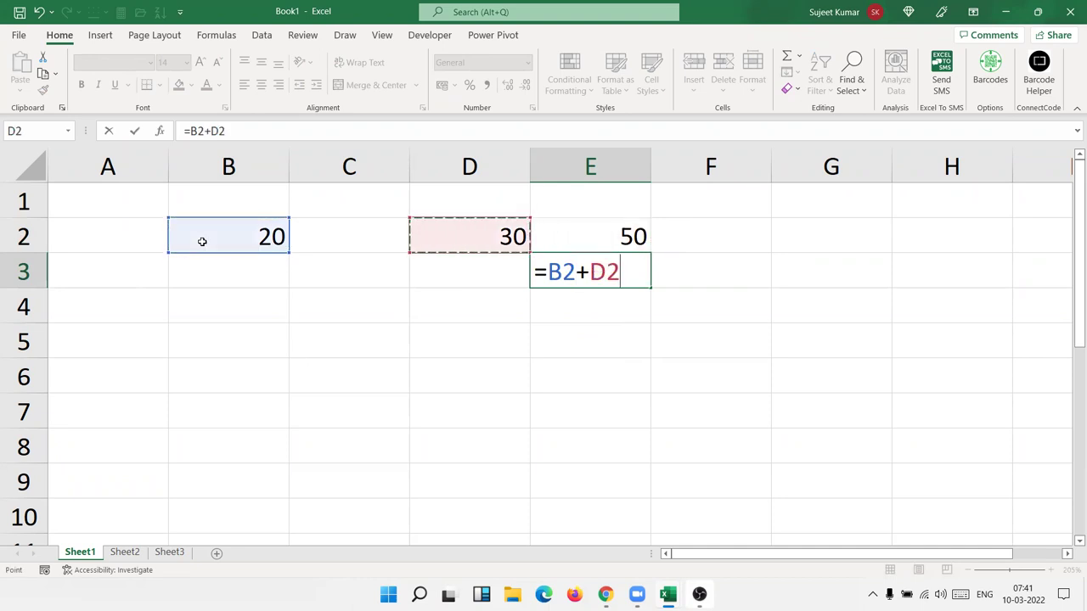
{"action": "key", "text": "Return"}
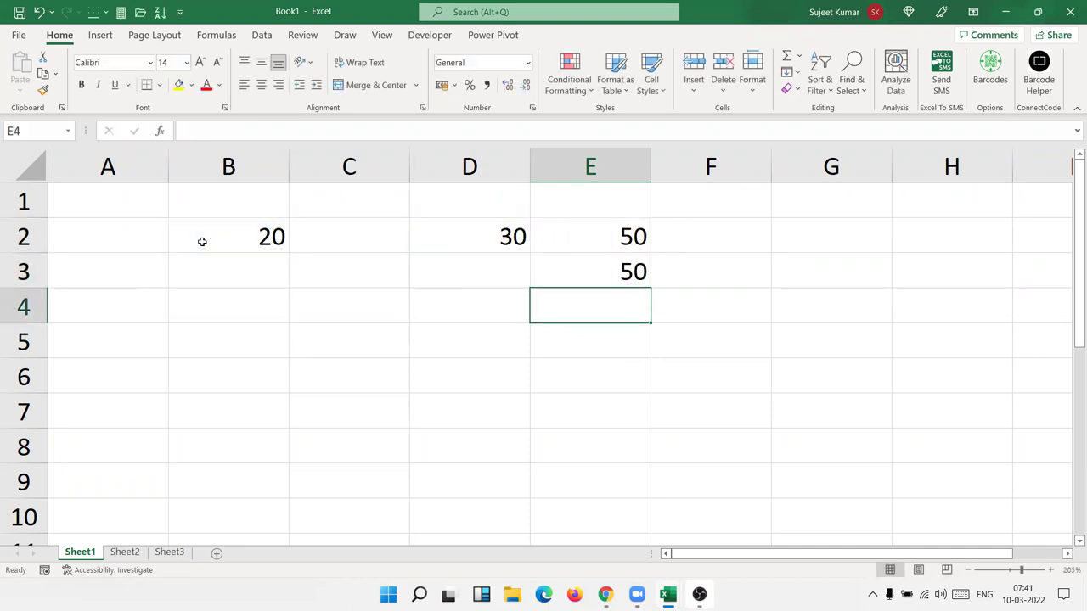
- Review E3's formula, highlighting its plus operator, and leave it unchanged
{"action": "key", "text": "Up"}
{"action": "key", "text": "F2"}
{"action": "key", "text": "Left"}
{"action": "key", "text": "Left"}
{"action": "key", "text": "Left"}
{"action": "key", "text": "shift+Right"}
{"action": "key", "text": "shift+Left"}
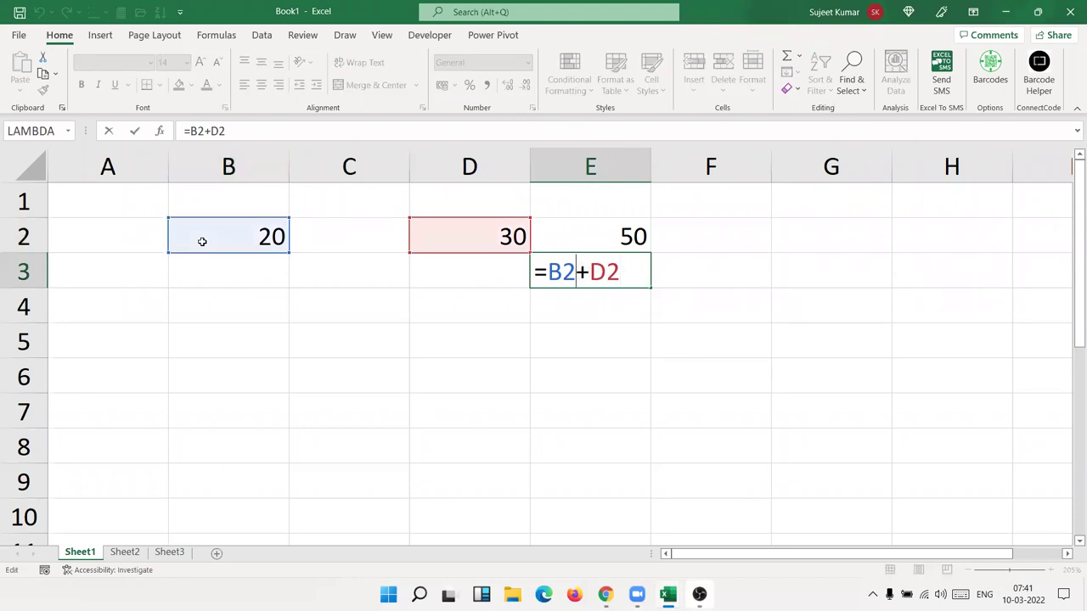
{"action": "key", "text": "shift+Right"}
{"action": "key", "text": "Return"}
{"action": "key", "text": "Up"}
{"action": "key", "text": "Up"}
{"action": "key", "text": "Up"}
- List the operators +, -, *, / and ^ in G1:G5
{"action": "key", "text": "Right"}
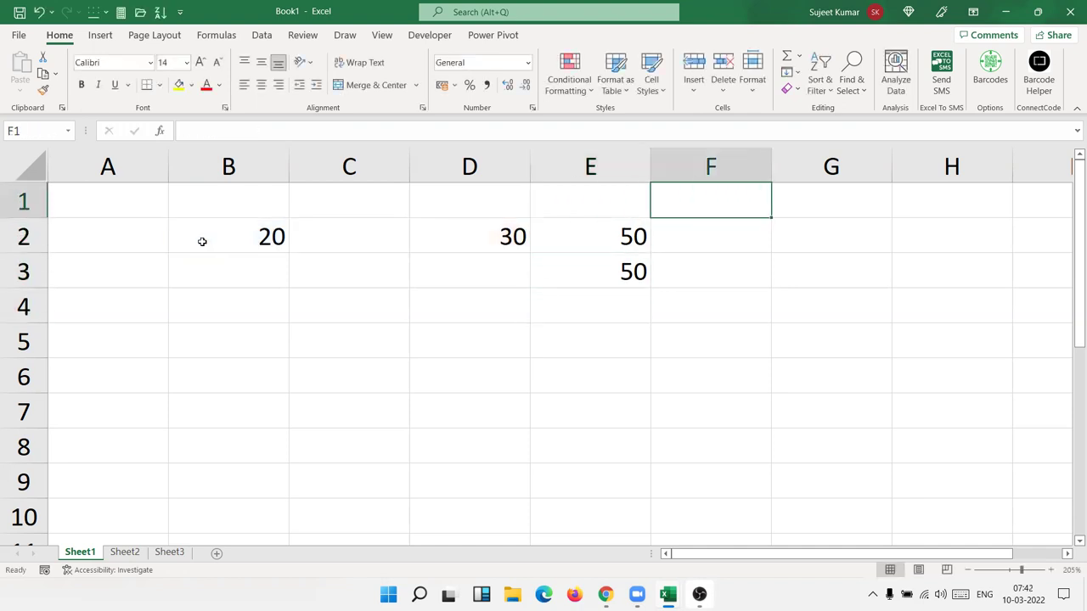
{"action": "key", "text": "Right"}
{"action": "type", "text": "+"}
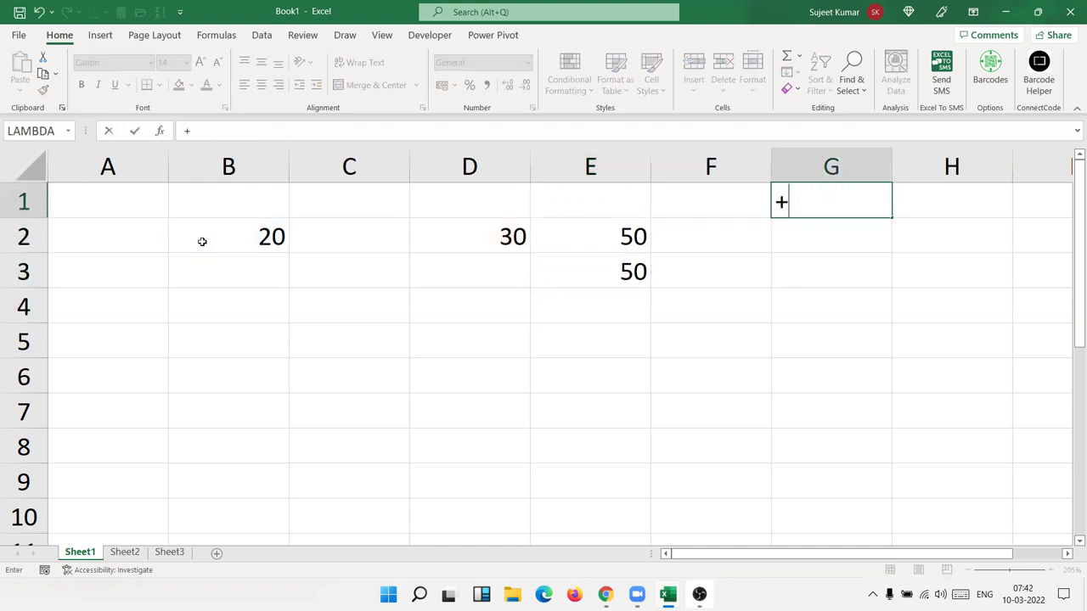
{"action": "key", "text": "Return"}
{"action": "type", "text": "-"}
{"action": "key", "text": "Return"}
{"action": "type", "text": "*"}
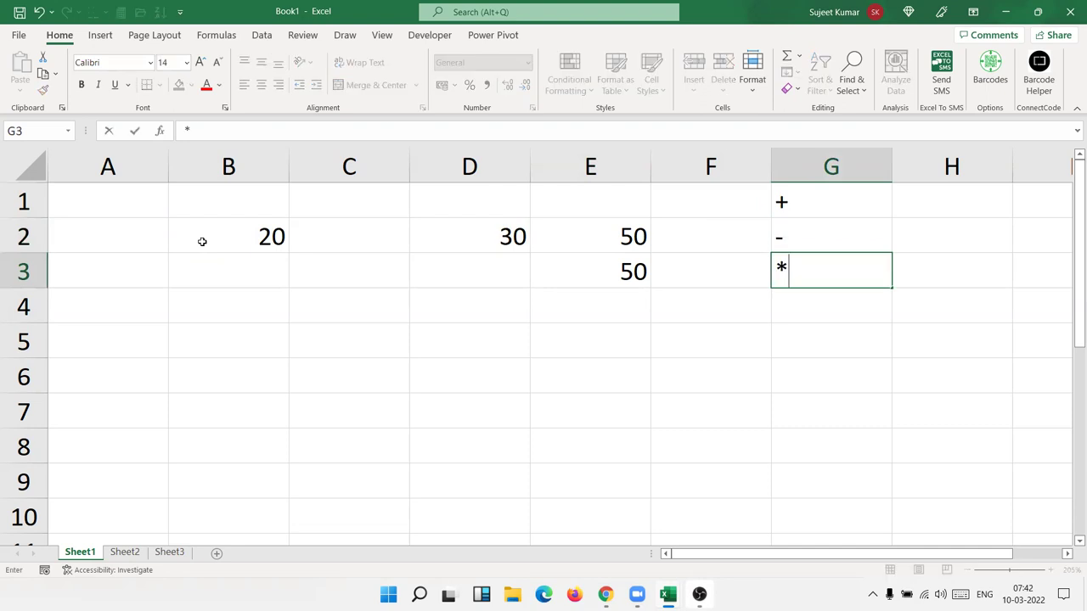
{"action": "key", "text": "Return"}
{"action": "type", "text": "'/"}
{"action": "key", "text": "Return"}
{"action": "type", "text": "^|"}
{"action": "key", "text": "Return"}
{"action": "key", "text": "Up"}
{"action": "key", "text": "Return"}
{"action": "key", "text": "Up"}
{"action": "key", "text": "Up"}
{"action": "key", "text": "Up"}
{"action": "key", "text": "Up"}
{"action": "key", "text": "Down"}
{"action": "key", "text": "Down"}
{"action": "key", "text": "Down"}
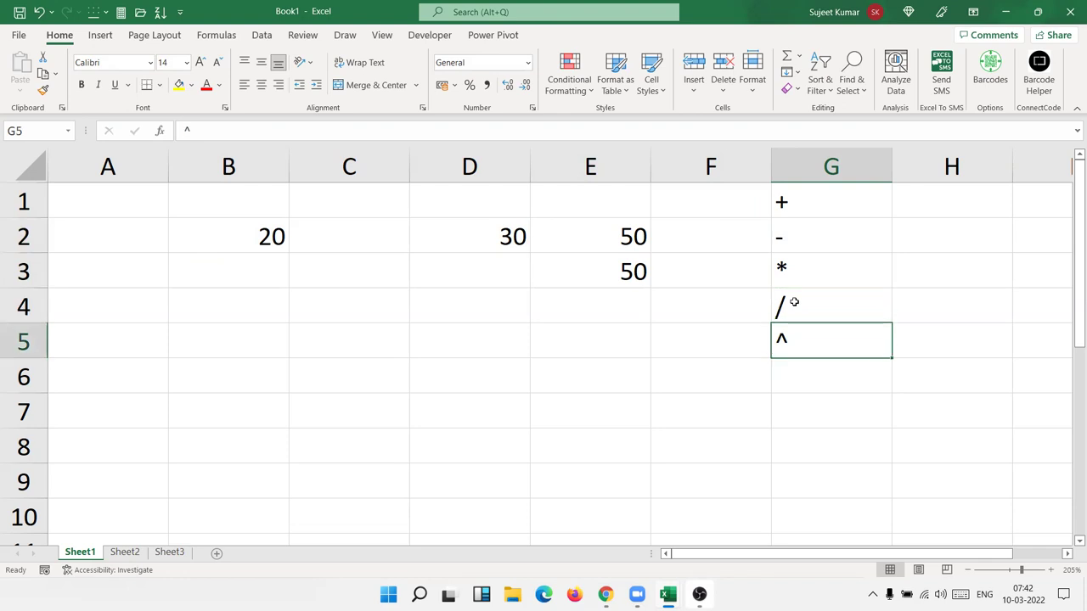
- Enter =10^2 in B4 so it shows 100
{"action": "key", "text": "Left"}
{"action": "key", "text": "Left"}
{"action": "key", "text": "Left"}
{"action": "key", "text": "Left"}
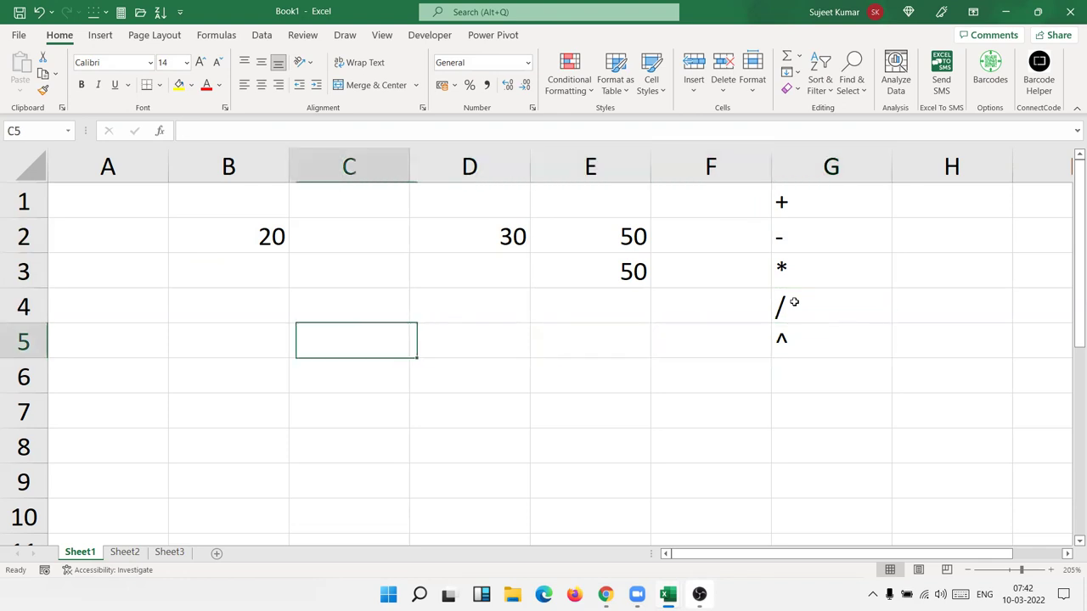
{"action": "key", "text": "Up"}
{"action": "key", "text": "Left"}
{"action": "type", "text": "=10^2"}
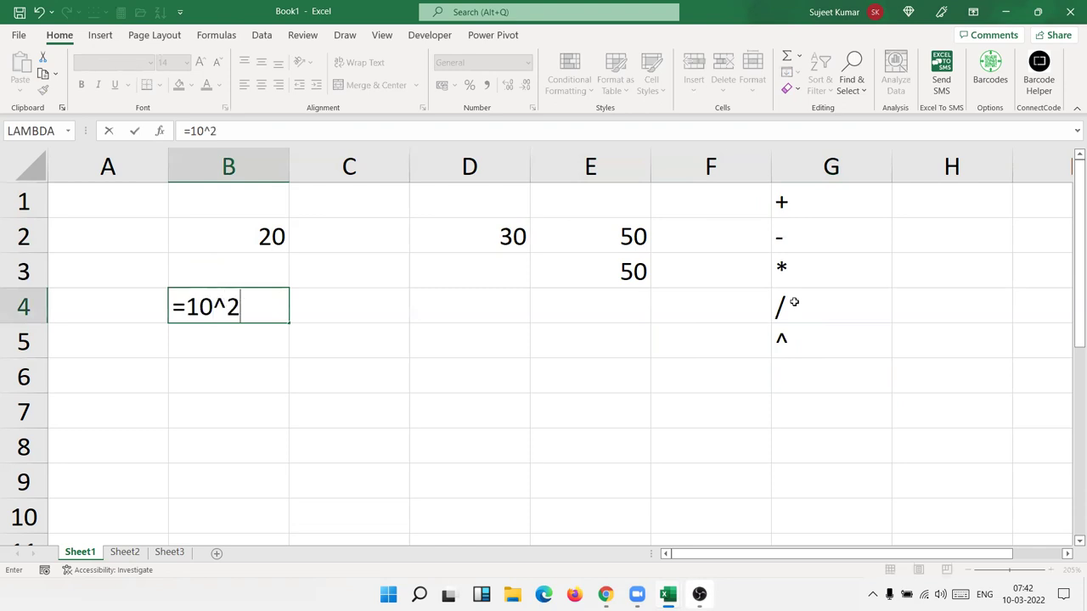
{"action": "key", "text": "Return"}
{"action": "key", "text": "Up"}
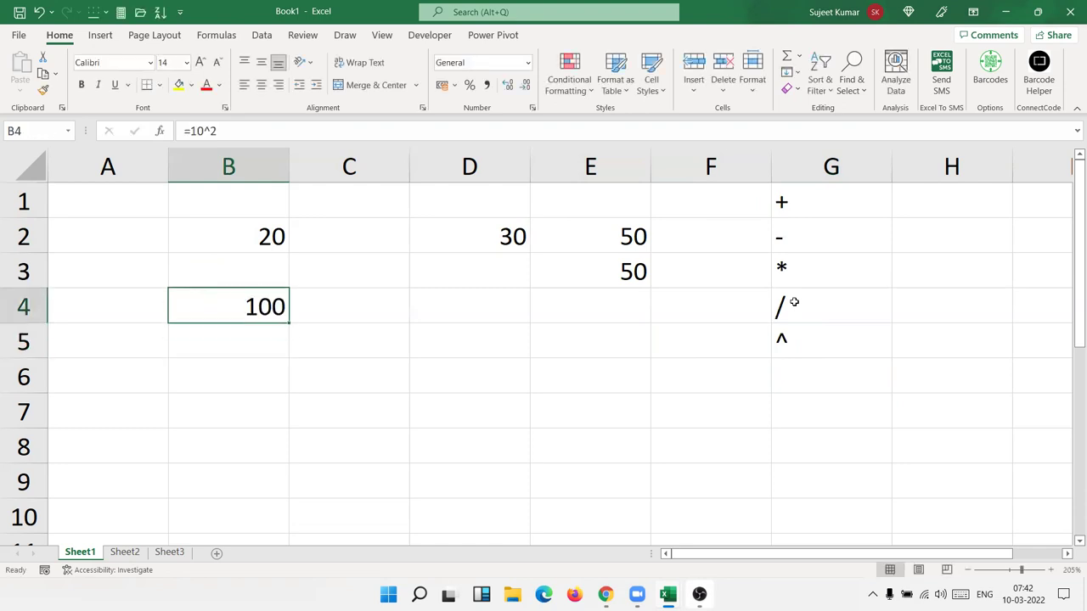
- Review the SUM formula in E2 and the B2+D2 formula in E3 without changing them
{"action": "key", "text": "Right"}
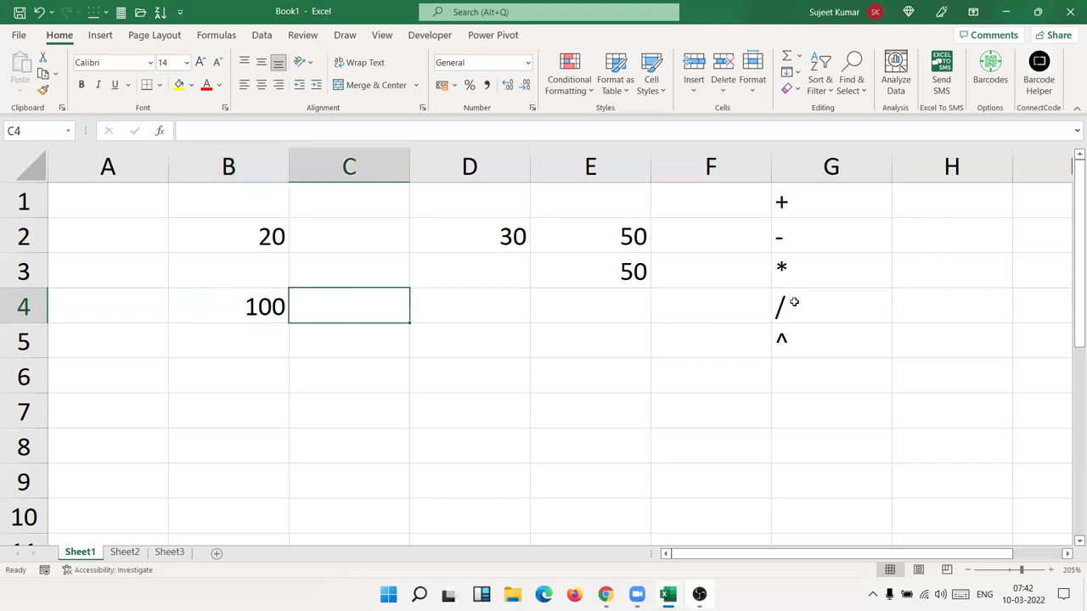
{"action": "key", "text": "Right"}
{"action": "key", "text": "Right"}
{"action": "key", "text": "Up"}
{"action": "key", "text": "Up"}
{"action": "key", "text": "F2"}
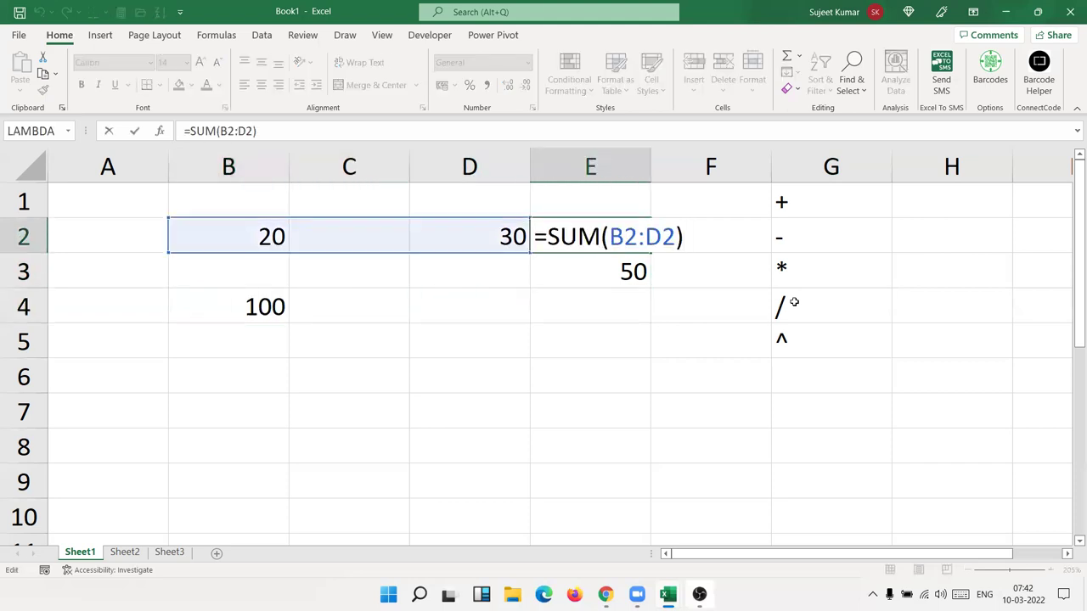
{"action": "key", "text": "Left"}
{"action": "key", "text": "Right"}
{"action": "key", "text": "Return"}
{"action": "key", "text": "Up"}
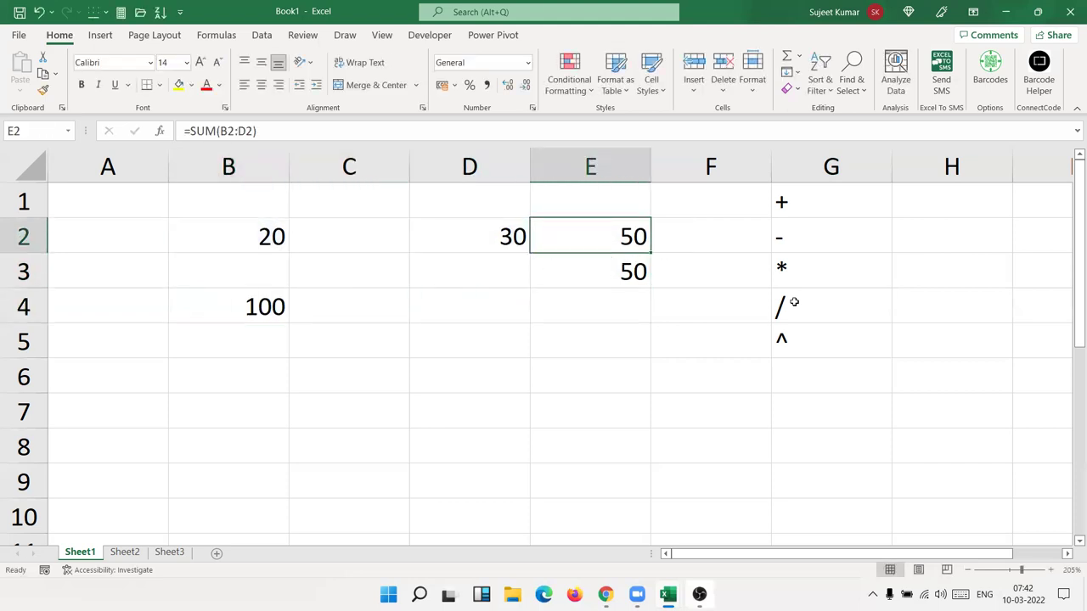
{"action": "key", "text": "Down"}
{"action": "key", "text": "F2"}
{"action": "key", "text": "shift+Left"}
{"action": "key", "text": "shift+Left"}
{"action": "key", "text": "shift+Left"}
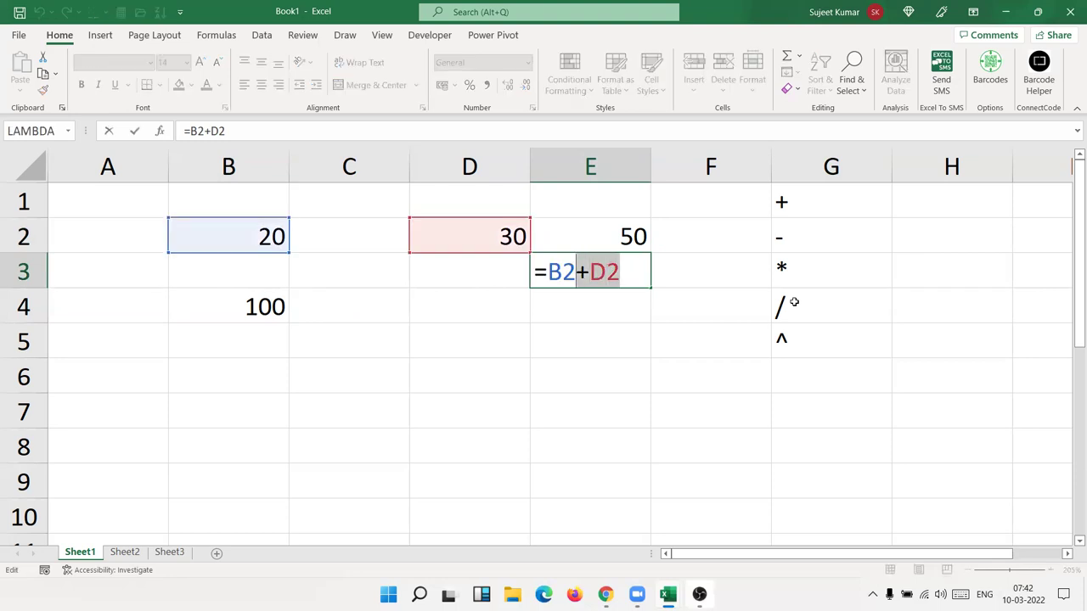
{"action": "key", "text": "shift+Left"}
{"action": "key", "text": "shift+Left"}
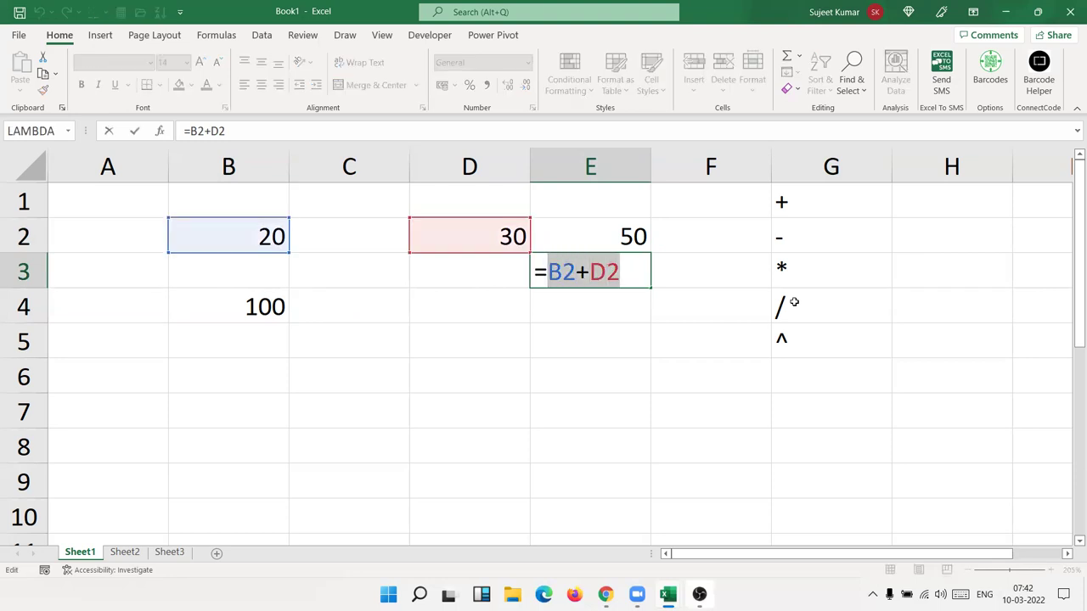
{"action": "key", "text": "ctrl+Return"}
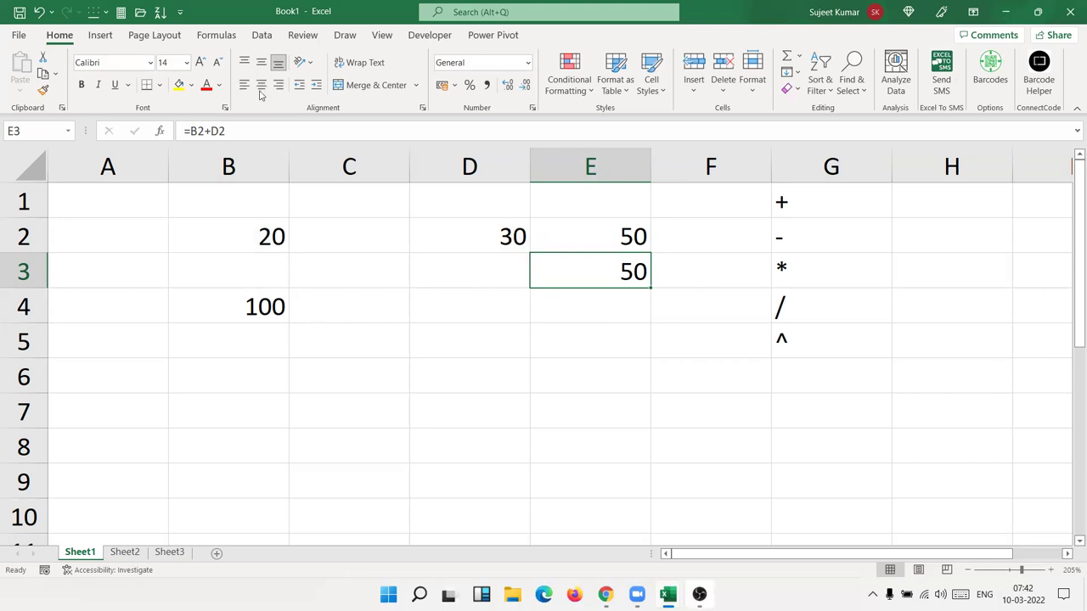
- Browse the Formulas tab's Logical, Math & Trig and More Functions lists
{"action": "left_click", "coordinate": [219, 36]}
{"action": "left_click", "coordinate": [174, 80]}
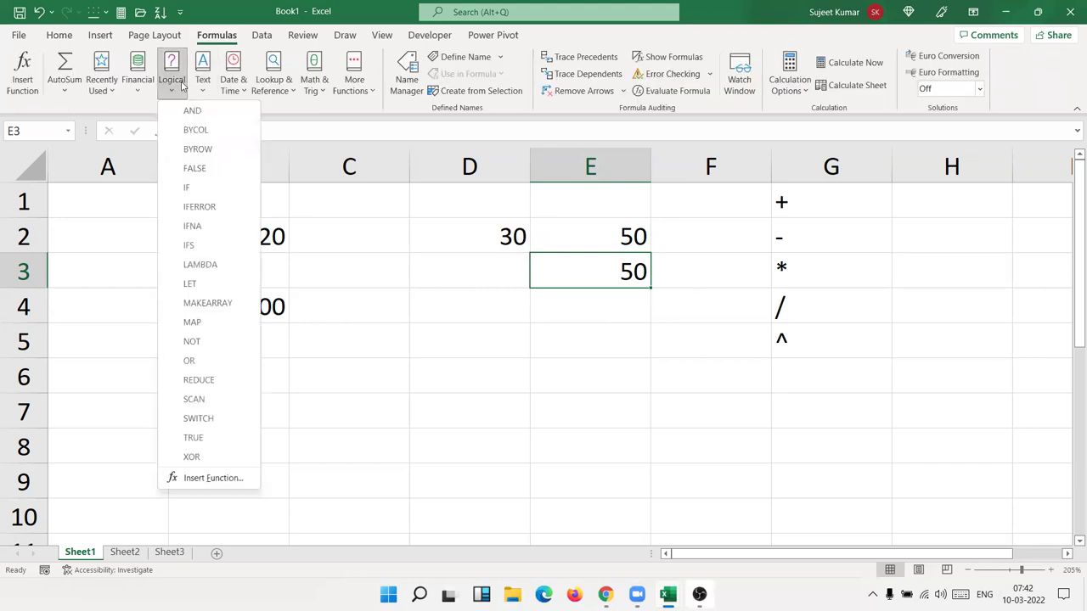
{"action": "left_click", "coordinate": [187, 83]}
{"action": "left_click", "coordinate": [197, 83]}
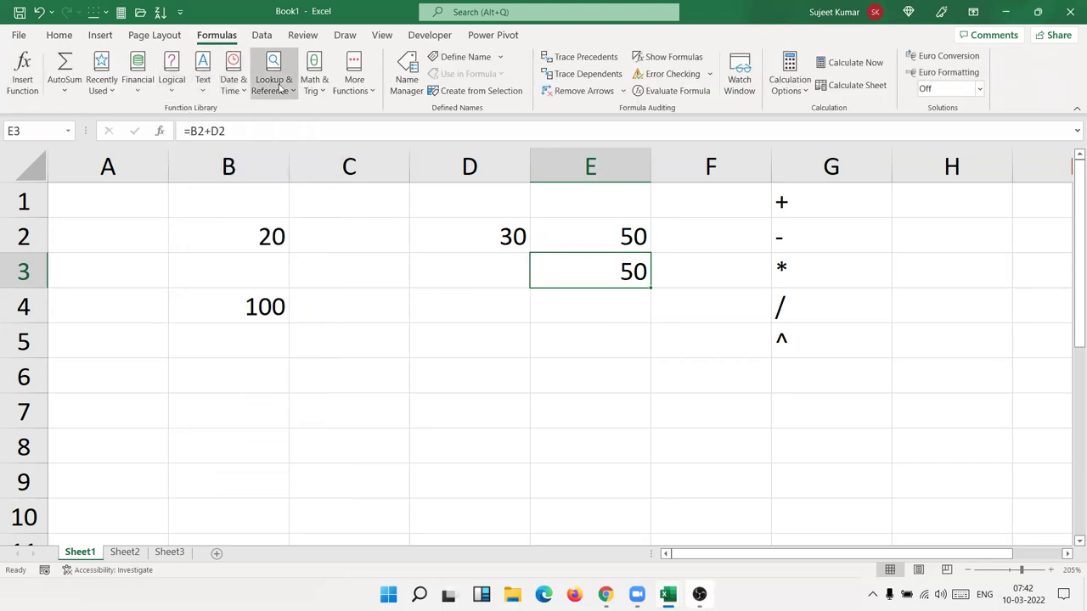
{"action": "left_click", "coordinate": [304, 91]}
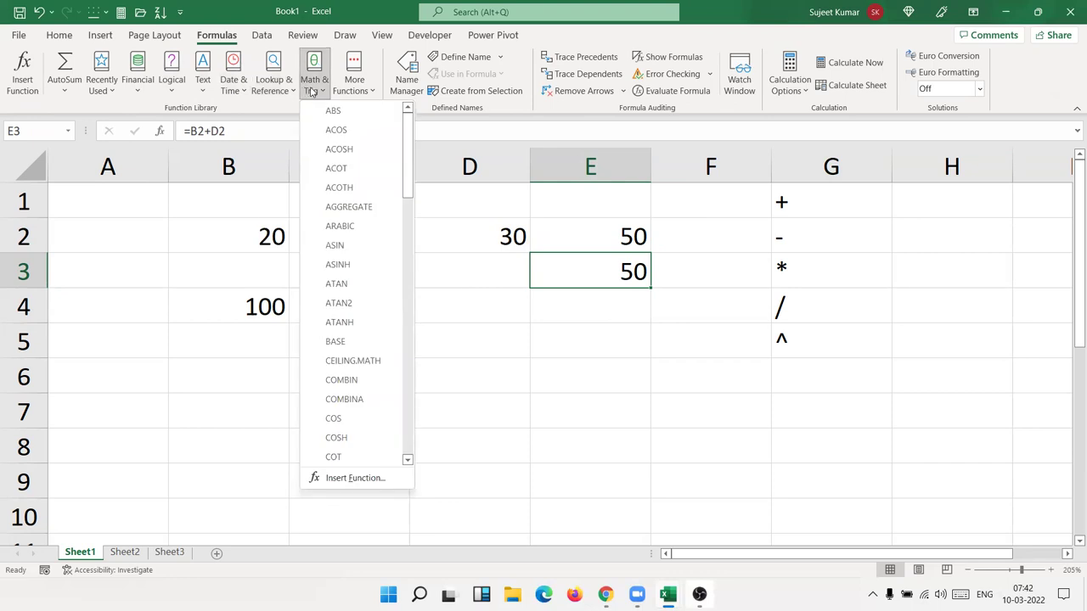
{"action": "left_click", "coordinate": [338, 93]}
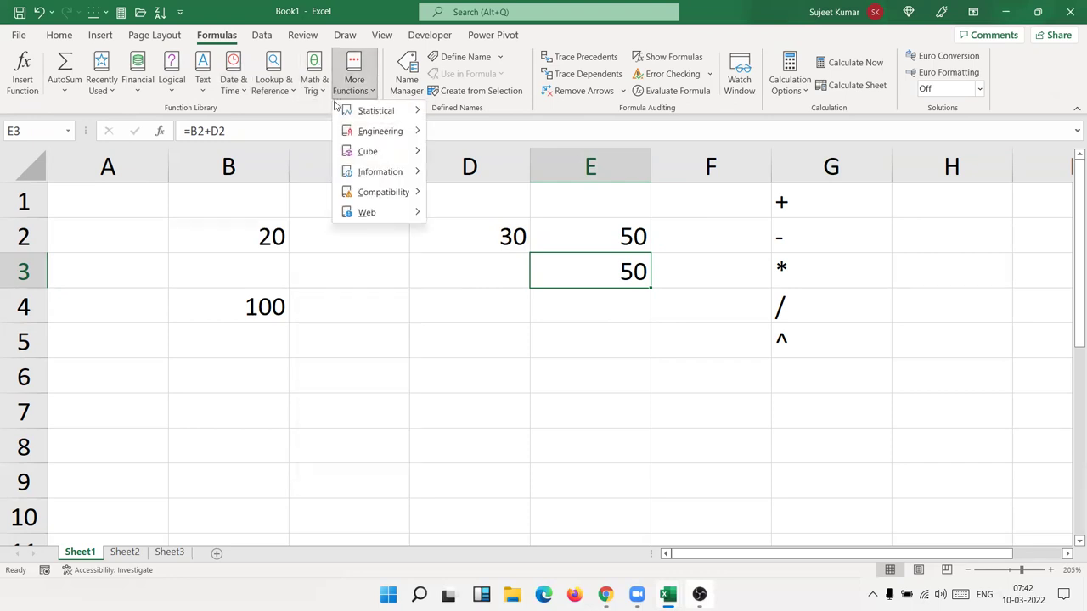
{"action": "left_click", "coordinate": [293, 353]}
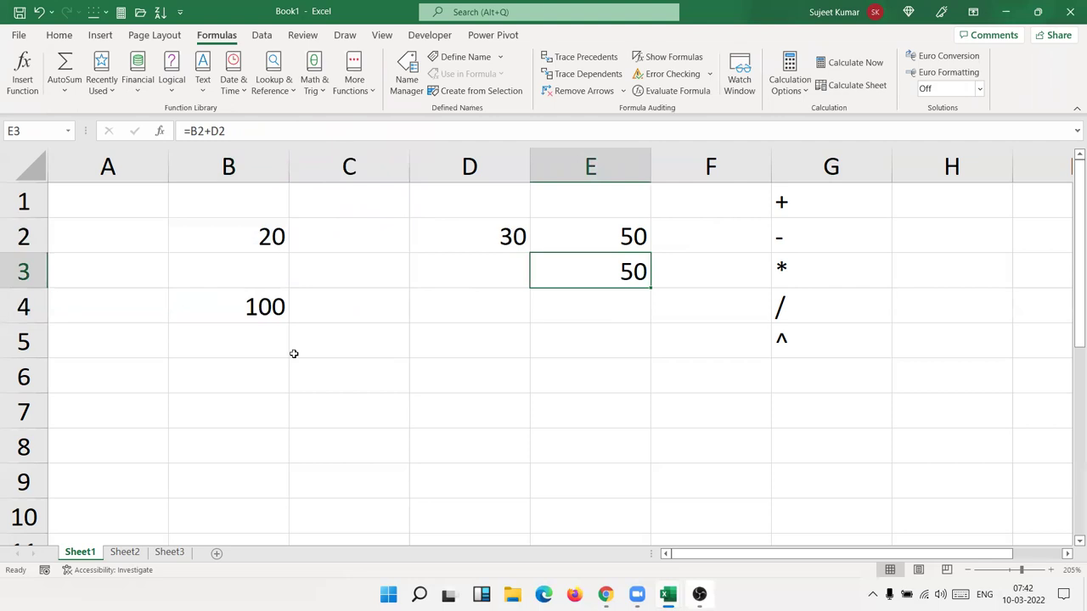
{"action": "left_click", "coordinate": [119, 360]}
- Enter headings Q1, Q2 and Gr in A6:C6, with 50 in A7 and 60 in B7
{"action": "type", "text": "Q"}
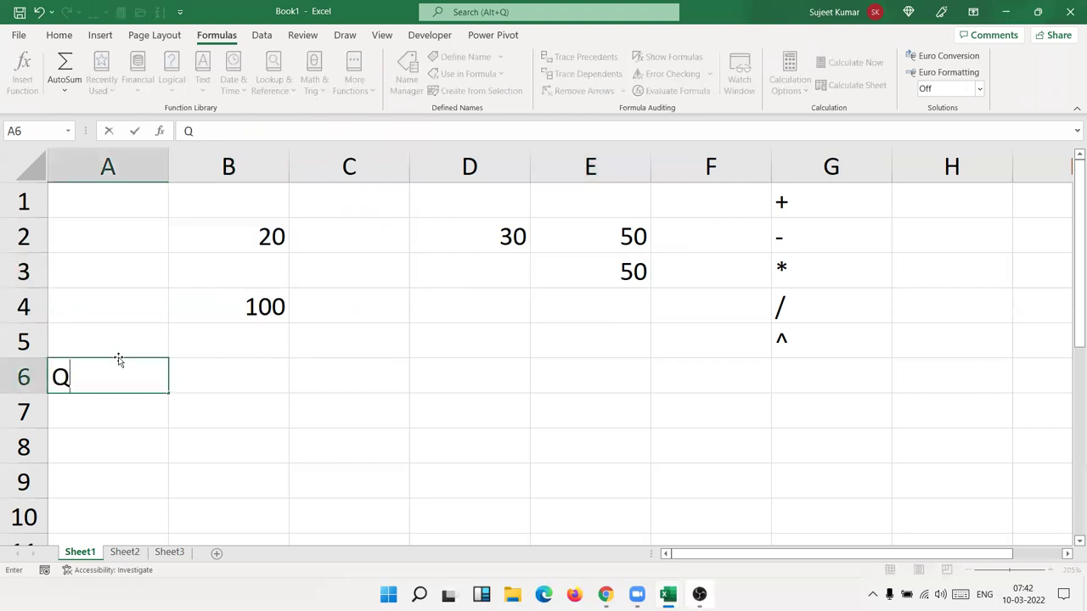
{"action": "type", "text": "1"}
{"action": "key", "text": "Tab"}
{"action": "type", "text": "Q2"}
{"action": "key", "text": "Return"}
{"action": "type", "text": "50"}
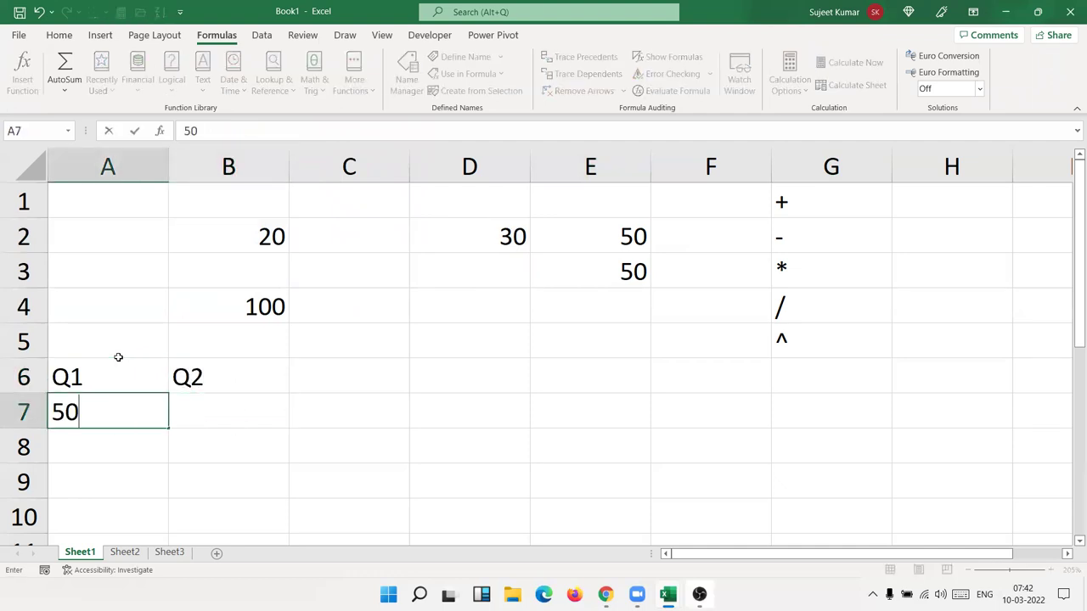
{"action": "key", "text": "Tab"}
{"action": "type", "text": "60"}
{"action": "key", "text": "Tab"}
{"action": "key", "text": "Up"}
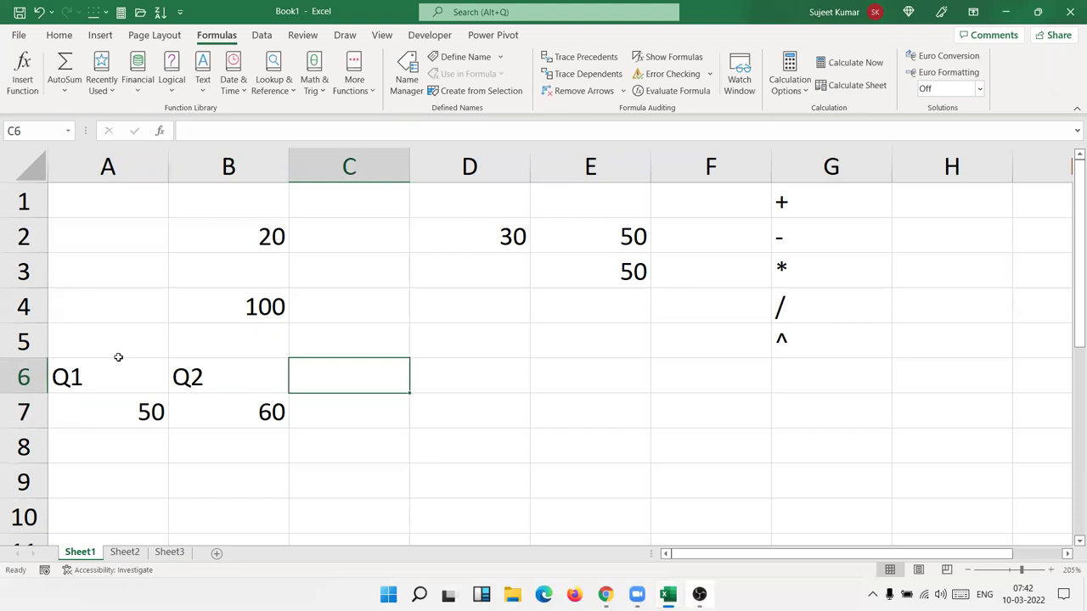
{"action": "type", "text": "Gr"}
{"action": "key", "text": "Return"}
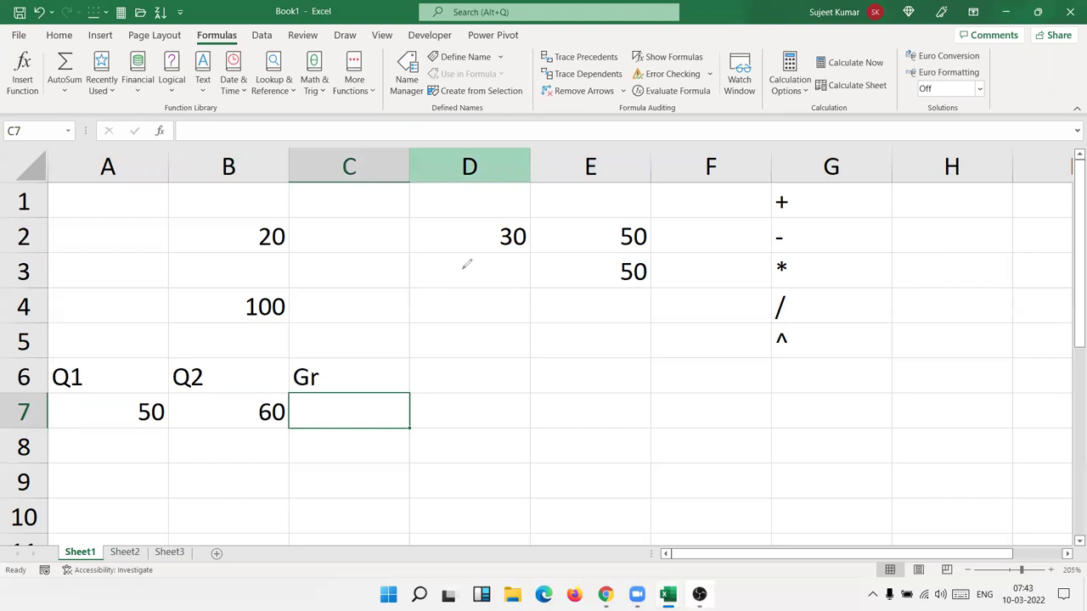
- Ink the fraction (Q2 − Q1) over Q1 on the sheet beside the data
{"action": "left_click_drag", "start_coordinate": [461, 270], "coordinate": [586, 319]}
{"action": "mouse_move", "coordinate": [574, 276]}
{"action": "left_mouse_down"}
{"action": "mouse_move", "coordinate": [628, 327]}
{"action": "mouse_move", "coordinate": [692, 294]}
{"action": "left_mouse_up"}
{"action": "left_click_drag", "start_coordinate": [709, 241], "coordinate": [777, 313]}
{"action": "left_click_drag", "start_coordinate": [735, 255], "coordinate": [841, 284]}
{"action": "left_click_drag", "start_coordinate": [847, 230], "coordinate": [859, 293]}
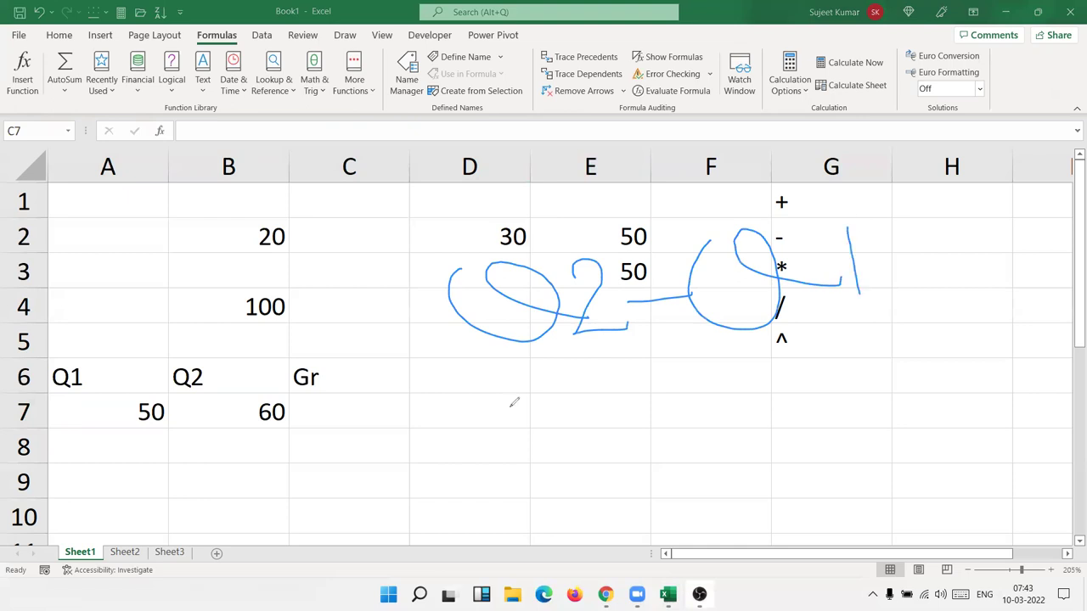
{"action": "left_click_drag", "start_coordinate": [470, 387], "coordinate": [948, 347]}
{"action": "left_click_drag", "start_coordinate": [732, 420], "coordinate": [847, 476]}
{"action": "left_click_drag", "start_coordinate": [853, 406], "coordinate": [834, 453]}
{"action": "left_click_drag", "start_coordinate": [427, 230], "coordinate": [525, 312]}
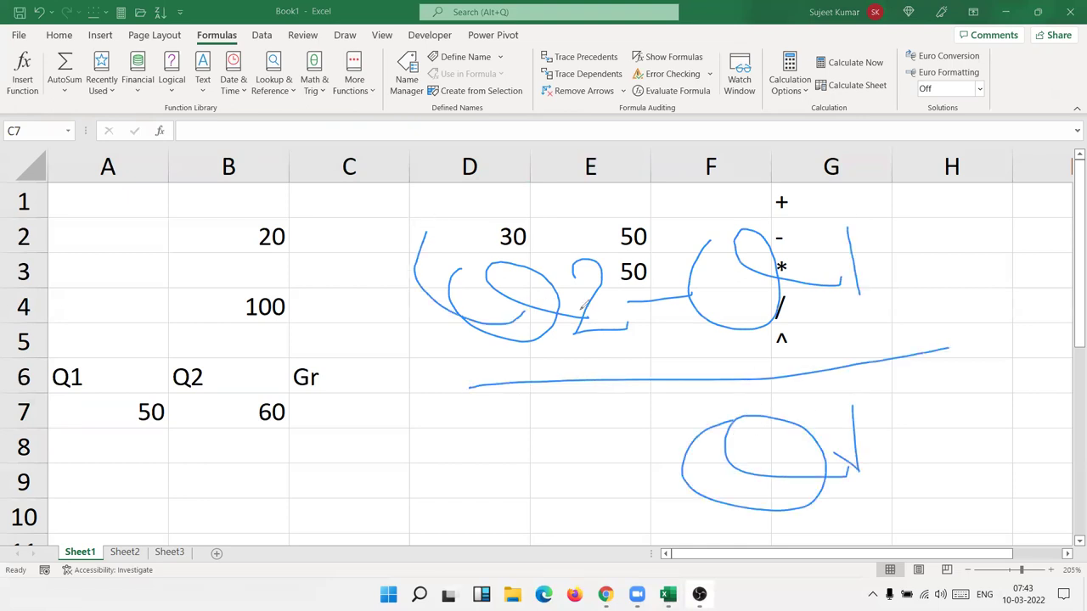
{"action": "left_click_drag", "start_coordinate": [864, 208], "coordinate": [868, 297]}
{"action": "left_click", "coordinate": [303, 421]}
- Enter =(B7-A7)/A7 in C7, picking B7 and A7 by clicking
{"action": "type", "text": "="}
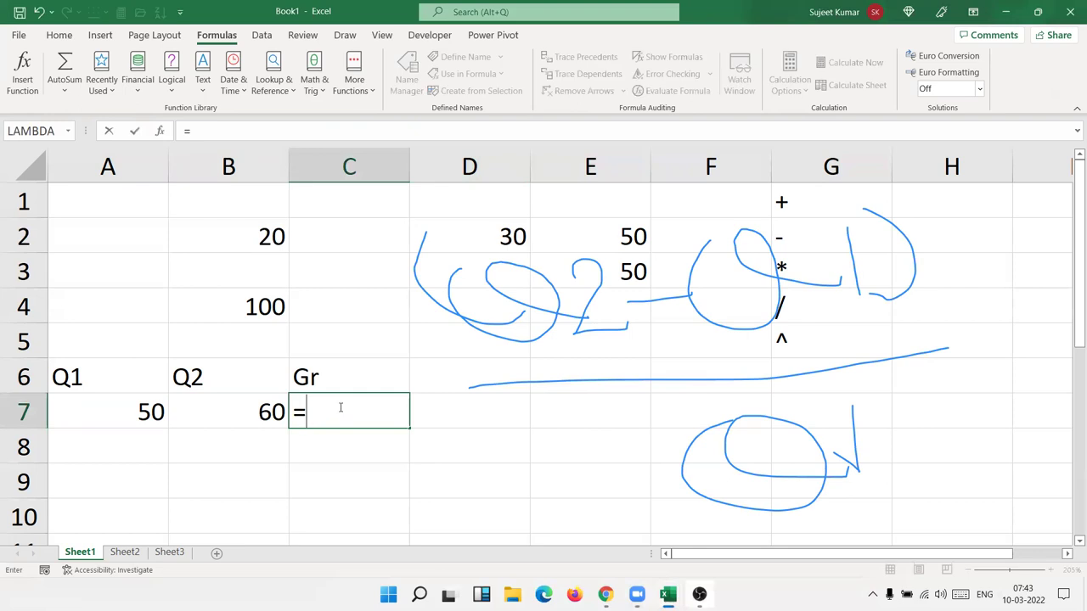
{"action": "type", "text": "("}
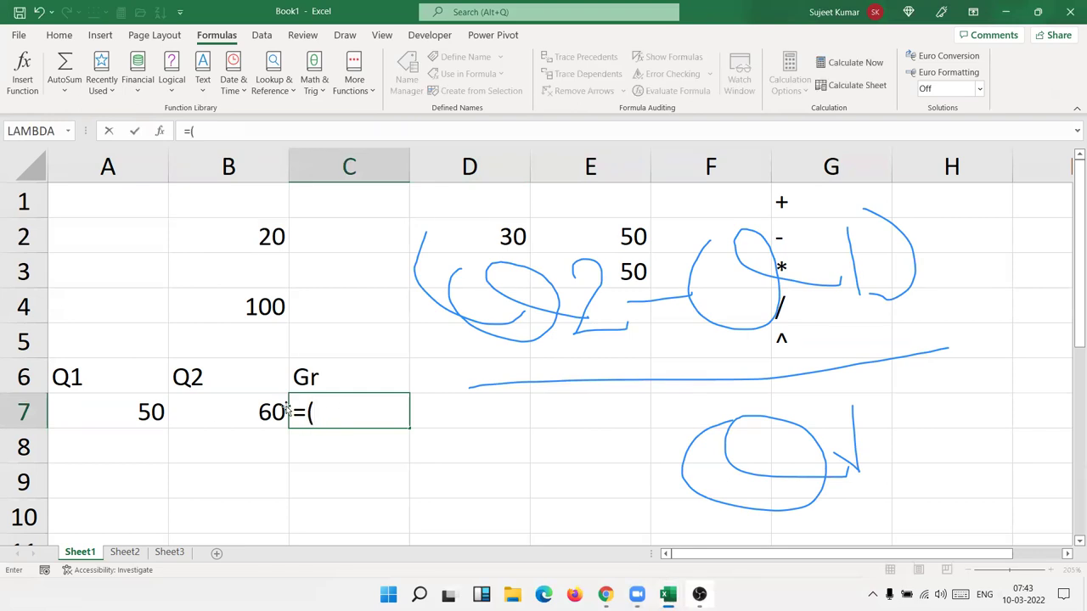
{"action": "left_click", "coordinate": [214, 412]}
{"action": "type", "text": "-"}
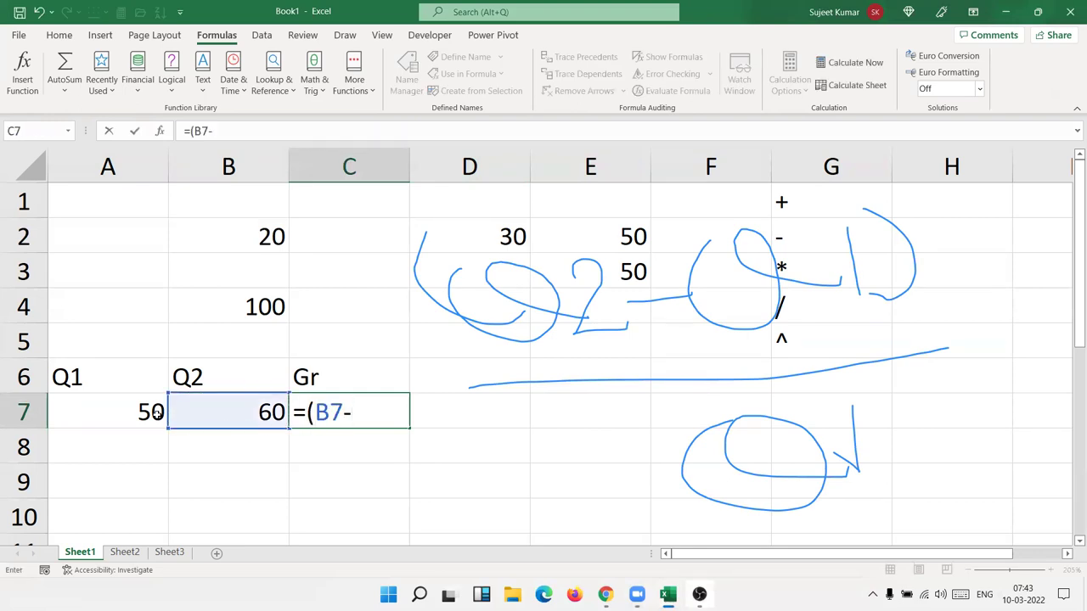
{"action": "left_click", "coordinate": [139, 412]}
{"action": "type", "text": ")/"}
{"action": "left_click", "coordinate": [137, 410]}
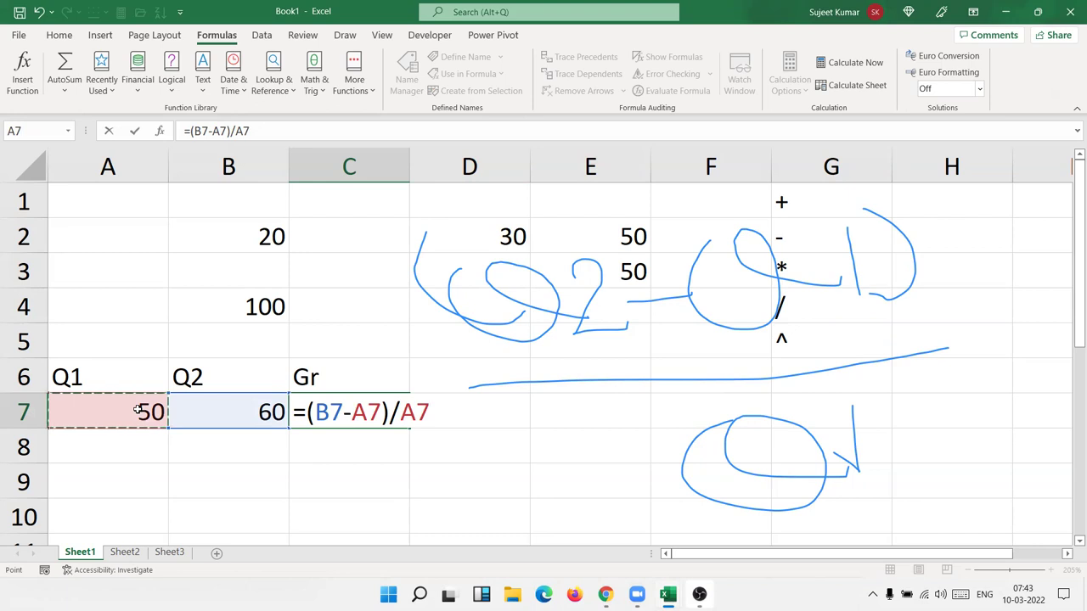
{"action": "key", "text": "Return"}
{"action": "key", "text": "Return"}
- Apply Percent Style to C7 so it shows 20%, and delete the ink strokes
{"action": "key", "text": "Up"}
{"action": "key", "text": "Up"}
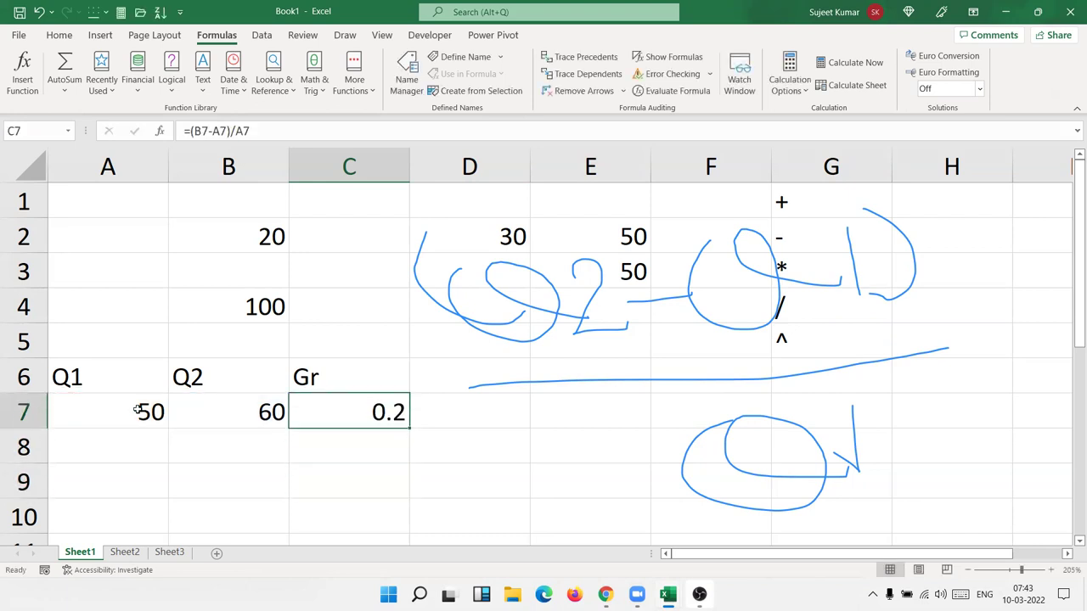
{"action": "left_click", "coordinate": [59, 35]}
{"action": "left_click", "coordinate": [469, 86]}
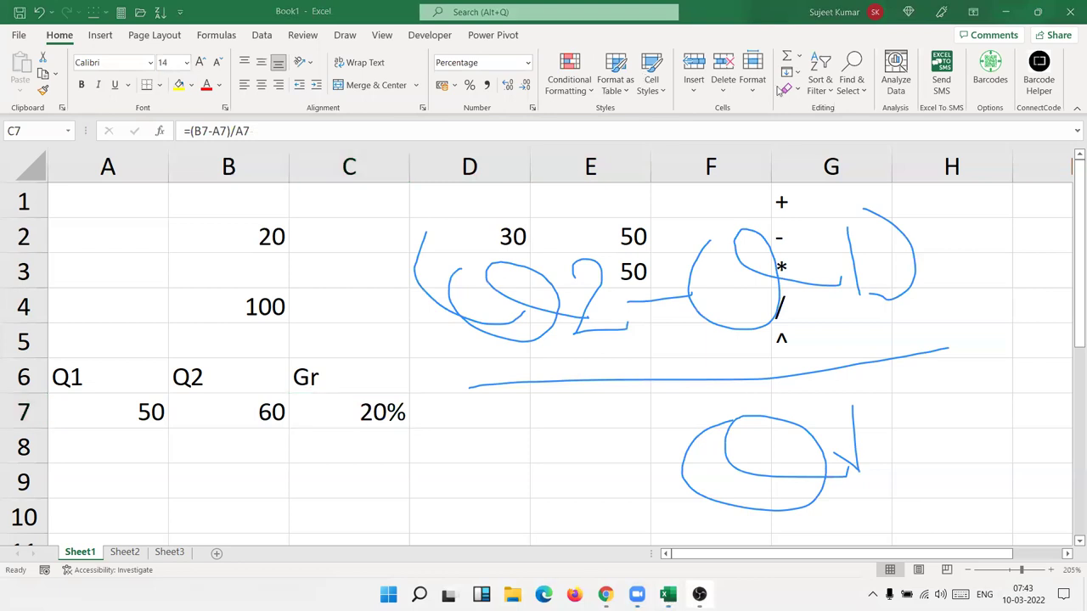
{"action": "key", "text": "Delete"}
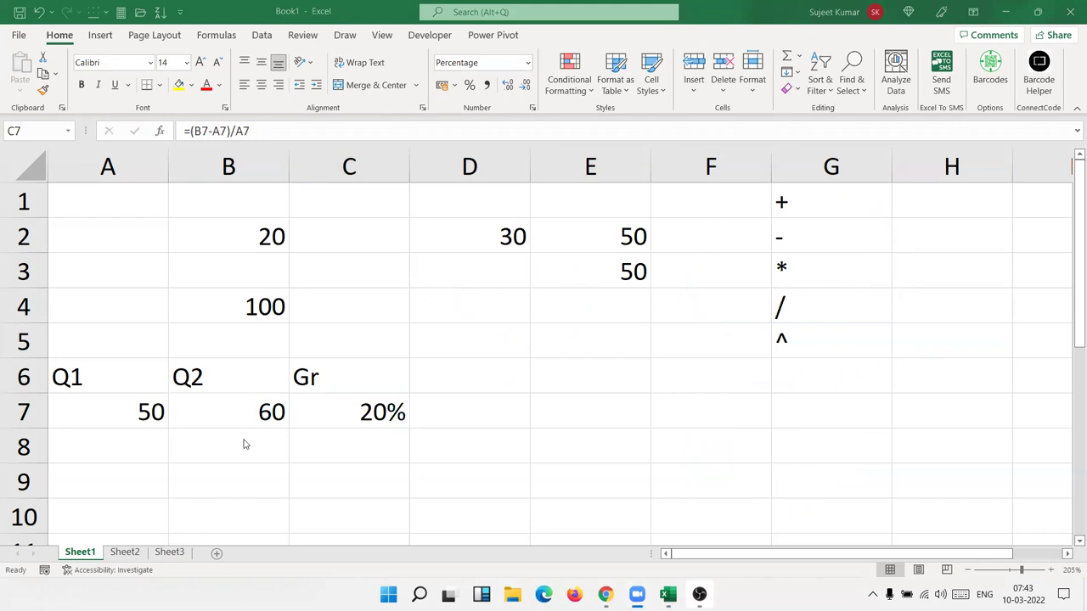
{"action": "key", "text": "Escape"}
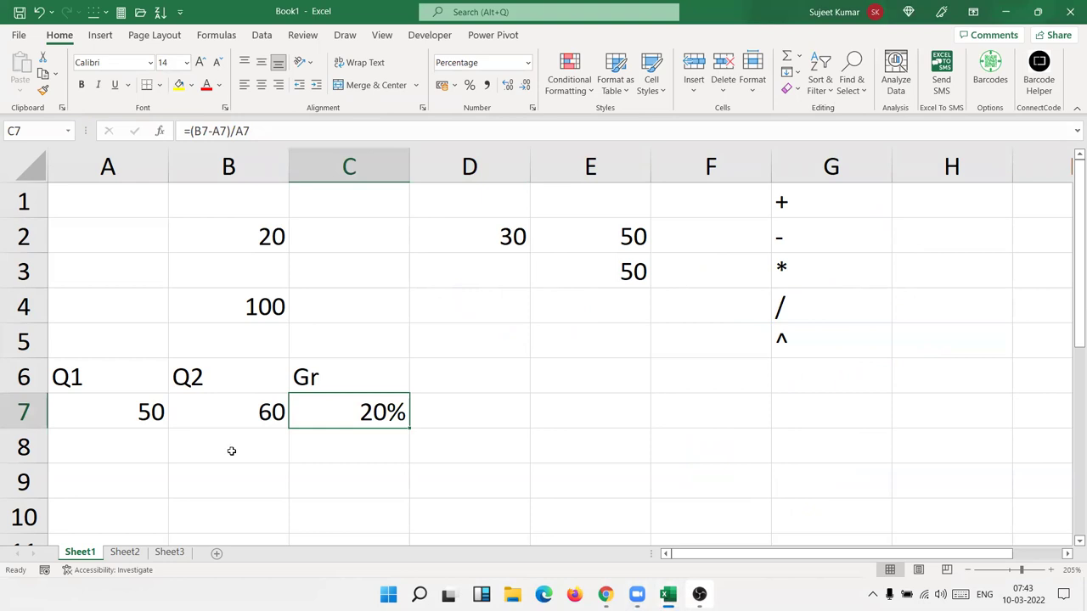
- Enter labels P, R, T in A9:A11 with values 50000, 5% and 4 beside them
{"action": "left_click", "coordinate": [141, 471]}
{"action": "scroll", "coordinate": [141, 469], "scroll_direction": "down", "scroll_amount": 3}
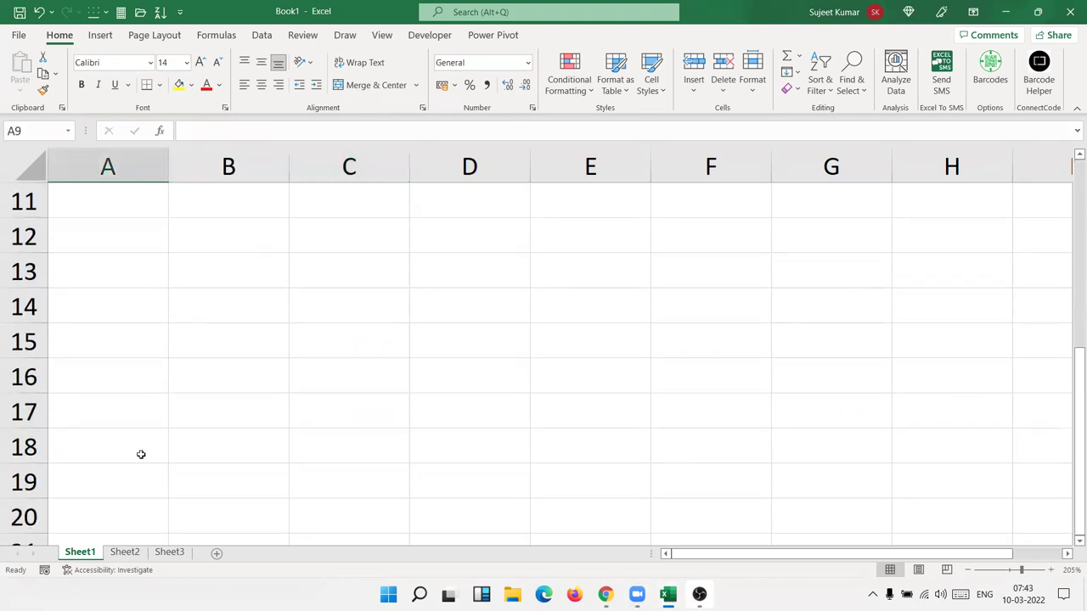
{"action": "scroll", "coordinate": [141, 455], "scroll_direction": "up", "scroll_amount": 3}
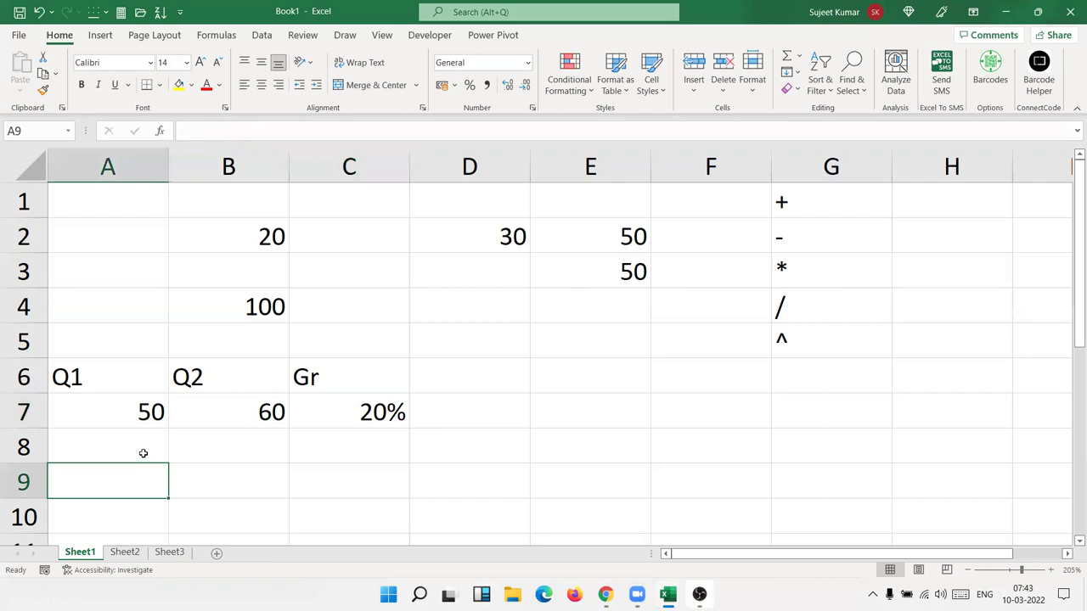
{"action": "key", "text": "Down"}
{"action": "key", "text": "Down"}
{"action": "key", "text": "Down"}
{"action": "key", "text": "Down"}
{"action": "key", "text": "Up"}
{"action": "key", "text": "Up"}
{"action": "key", "text": "Up"}
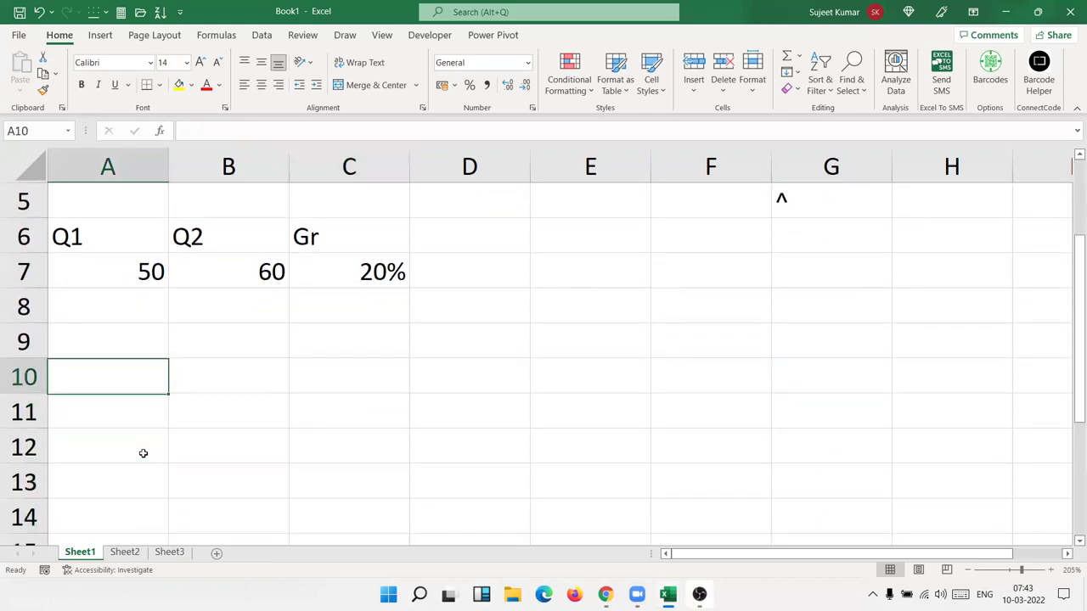
{"action": "key", "text": "Up"}
{"action": "type", "text": "P"}
{"action": "key", "text": "Tab"}
{"action": "type", "text": "50000"}
{"action": "key", "text": "Return"}
{"action": "type", "text": "R"}
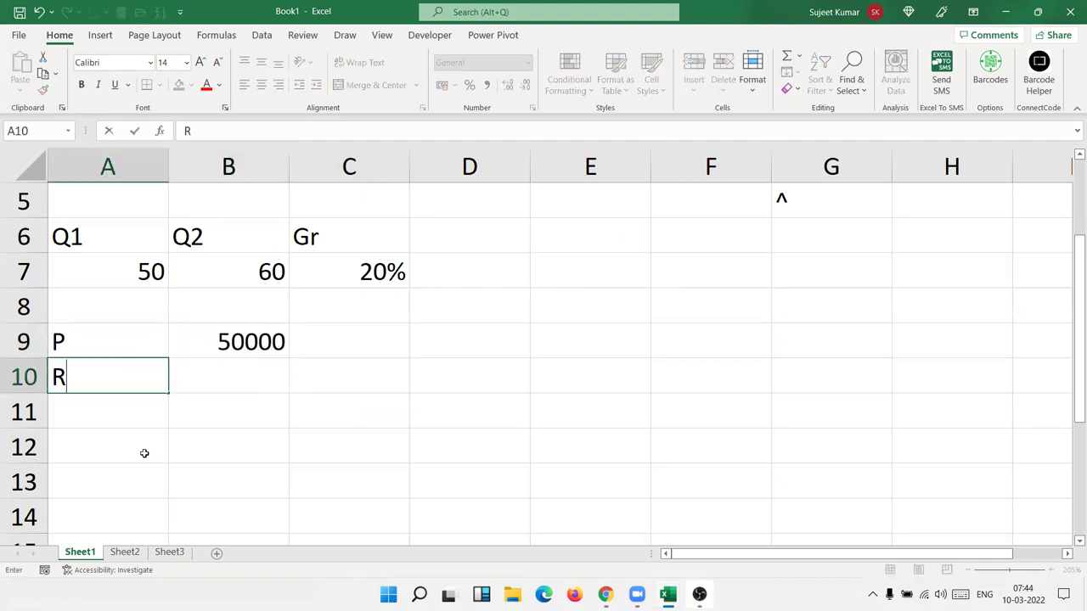
{"action": "key", "text": "Tab"}
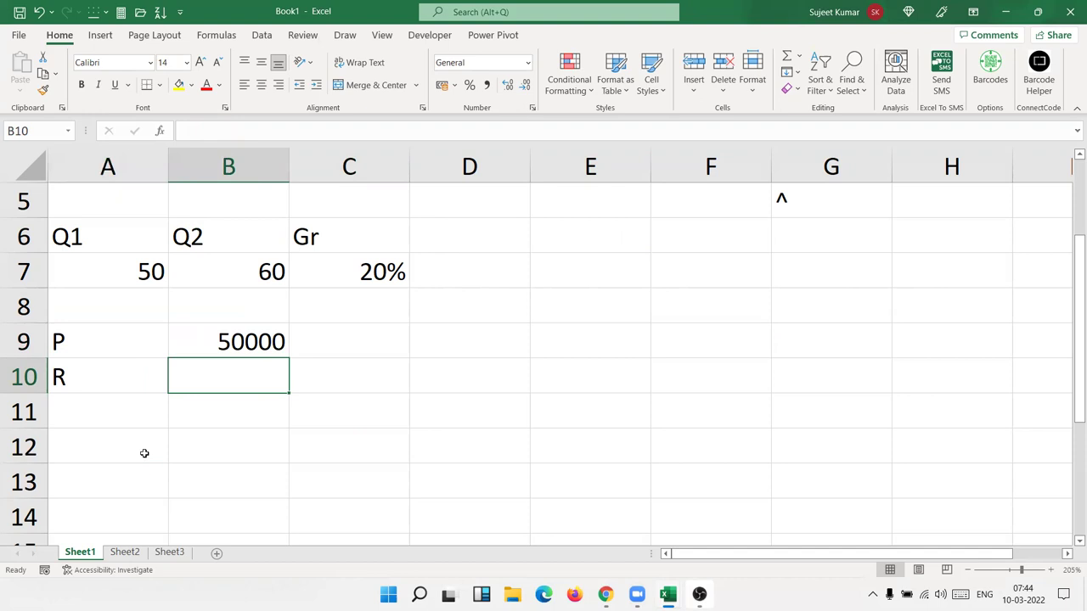
{"action": "type", "text": "5"}
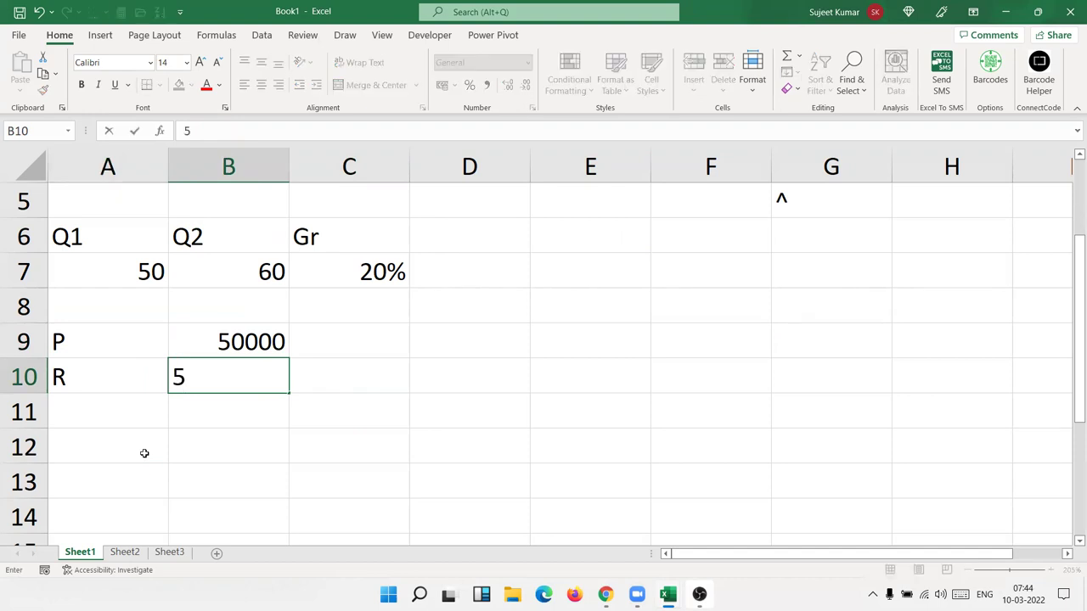
{"action": "type", "text": "%"}
{"action": "key", "text": "Return"}
{"action": "type", "text": "T"}
{"action": "key", "text": "Tab"}
{"action": "type", "text": "4"}
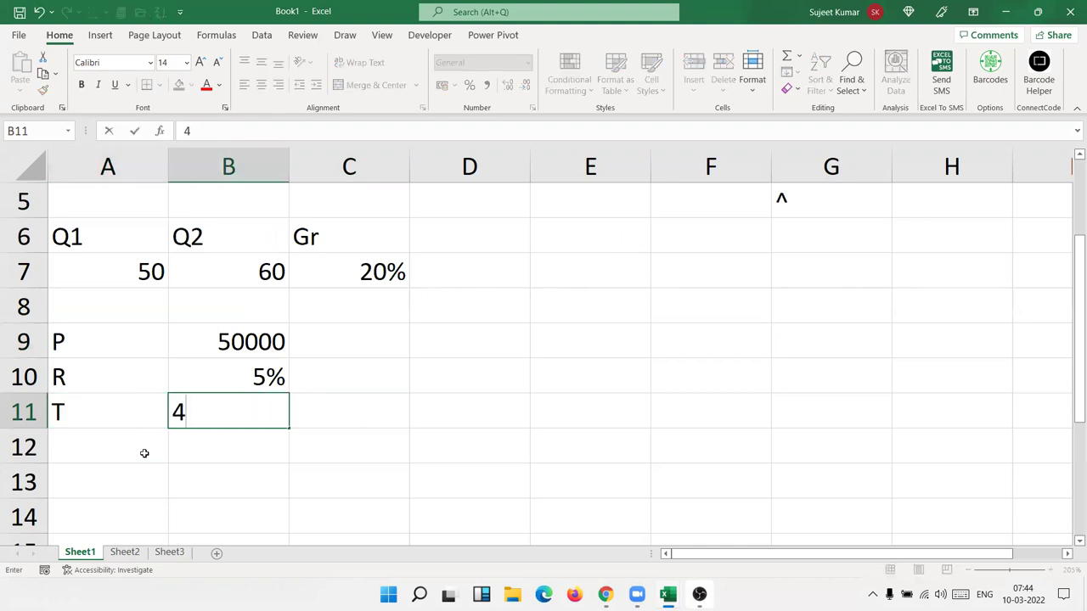
{"action": "key", "text": "Return"}
- Label A12 'amt', then start and cancel an =fv entry in B12
{"action": "left_click", "coordinate": [144, 453]}
{"action": "type", "text": "amt"}
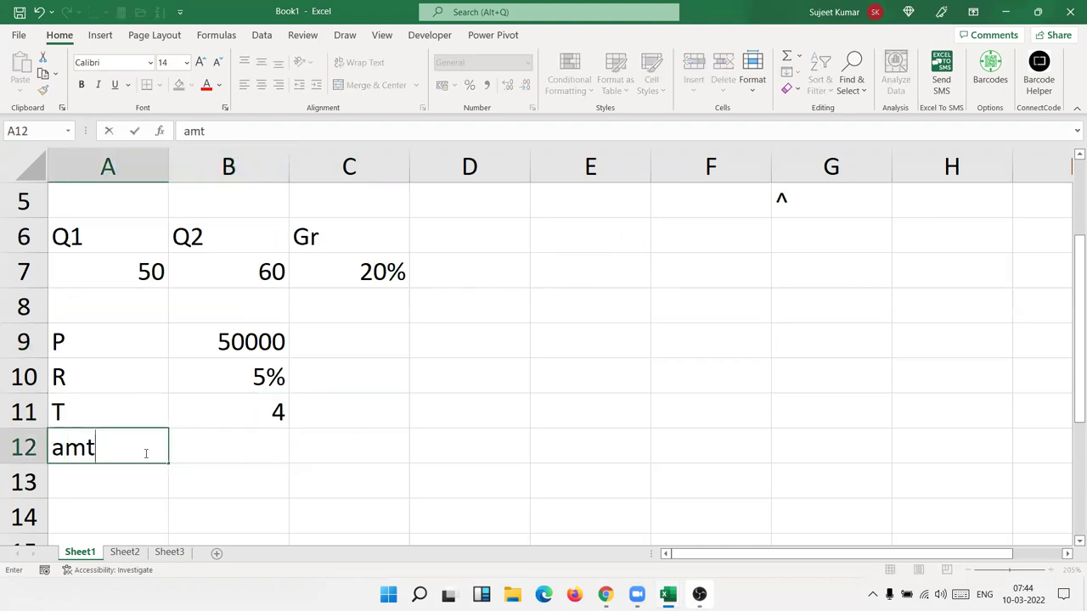
{"action": "key", "text": "Return"}
{"action": "key", "text": "Right"}
{"action": "key", "text": "Up"}
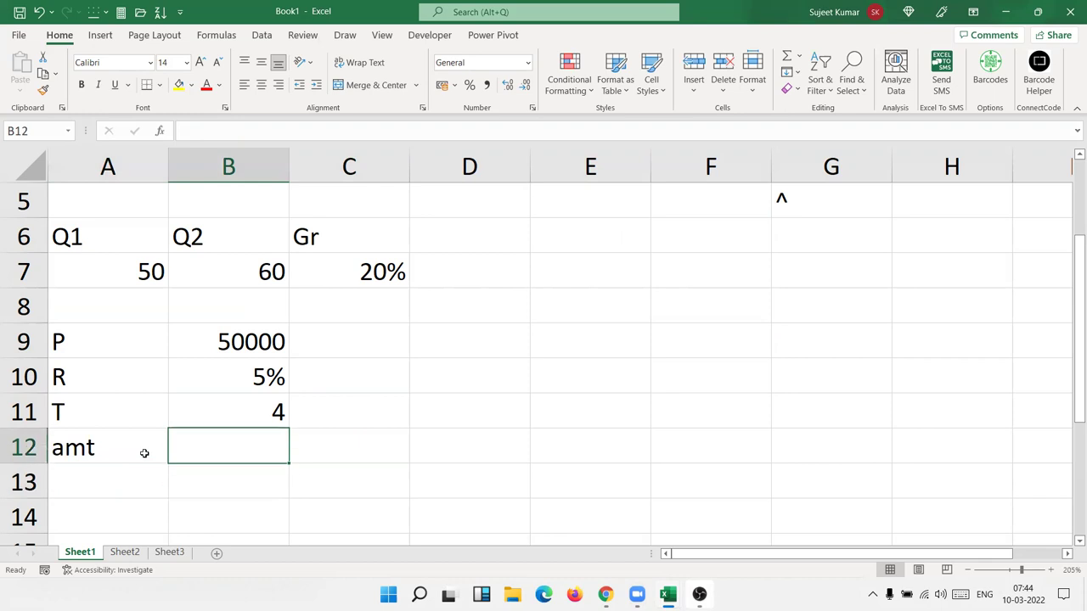
{"action": "type", "text": "=fv"}
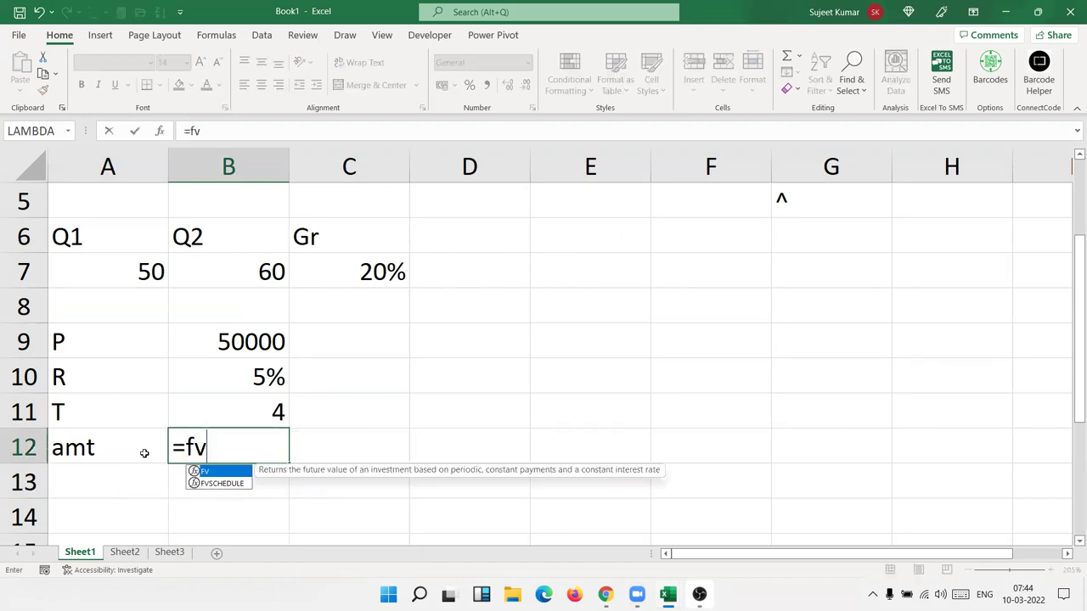
{"action": "key", "text": "Escape"}
{"action": "key", "text": "Escape"}
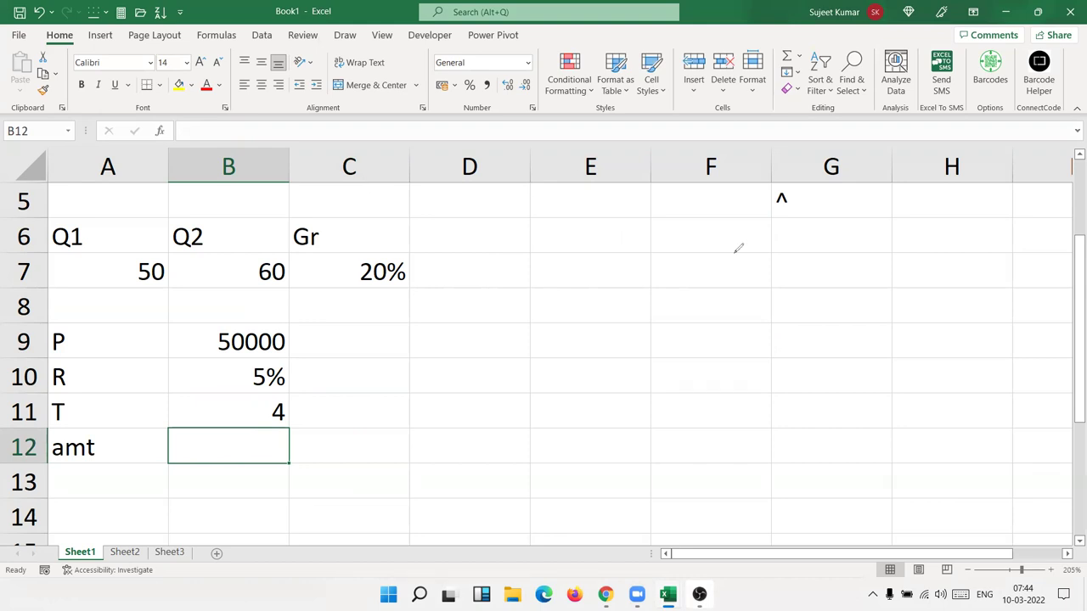
- Ink 'A = P × (1 + r/n' beside the values in column D
{"action": "mouse_move", "coordinate": [430, 331]}
{"action": "left_mouse_down"}
{"action": "mouse_move", "coordinate": [440, 285]}
{"action": "mouse_move", "coordinate": [485, 380]}
{"action": "left_mouse_up"}
{"action": "mouse_move", "coordinate": [431, 342]}
{"action": "left_mouse_down"}
{"action": "mouse_move", "coordinate": [522, 312]}
{"action": "mouse_move", "coordinate": [531, 329]}
{"action": "mouse_move", "coordinate": [548, 253]}
{"action": "left_mouse_up"}
{"action": "mouse_move", "coordinate": [582, 271]}
{"action": "left_mouse_down"}
{"action": "mouse_move", "coordinate": [637, 314]}
{"action": "mouse_move", "coordinate": [596, 330]}
{"action": "left_mouse_up"}
{"action": "left_click_drag", "start_coordinate": [641, 239], "coordinate": [660, 329]}
{"action": "left_click_drag", "start_coordinate": [653, 260], "coordinate": [676, 316]}
{"action": "mouse_move", "coordinate": [677, 280]}
{"action": "left_mouse_down"}
{"action": "mouse_move", "coordinate": [698, 274]}
{"action": "mouse_move", "coordinate": [699, 302]}
{"action": "left_mouse_up"}
{"action": "mouse_move", "coordinate": [735, 264]}
{"action": "left_mouse_down"}
{"action": "mouse_move", "coordinate": [729, 221]}
{"action": "mouse_move", "coordinate": [713, 306]}
{"action": "left_mouse_up"}
{"action": "mouse_move", "coordinate": [755, 268]}
{"action": "left_mouse_down"}
{"action": "mouse_move", "coordinate": [752, 316]}
{"action": "mouse_move", "coordinate": [783, 308]}
{"action": "left_mouse_up"}
{"action": "left_click_drag", "start_coordinate": [776, 246], "coordinate": [782, 309]}
- Close the bracket, ink the tN exponent above it, and leave drawing mode
{"action": "left_click_drag", "start_coordinate": [767, 185], "coordinate": [824, 292]}
{"action": "left_click_drag", "start_coordinate": [824, 163], "coordinate": [849, 202]}
{"action": "left_click_drag", "start_coordinate": [786, 178], "coordinate": [905, 170]}
{"action": "mouse_move", "coordinate": [886, 134]}
{"action": "left_mouse_down"}
{"action": "mouse_move", "coordinate": [876, 171]}
{"action": "mouse_move", "coordinate": [914, 112]}
{"action": "mouse_move", "coordinate": [929, 153]}
{"action": "mouse_move", "coordinate": [944, 93]}
{"action": "left_mouse_up"}
{"action": "left_click_drag", "start_coordinate": [786, 169], "coordinate": [876, 223]}
{"action": "left_click_drag", "start_coordinate": [934, 89], "coordinate": [1000, 169]}
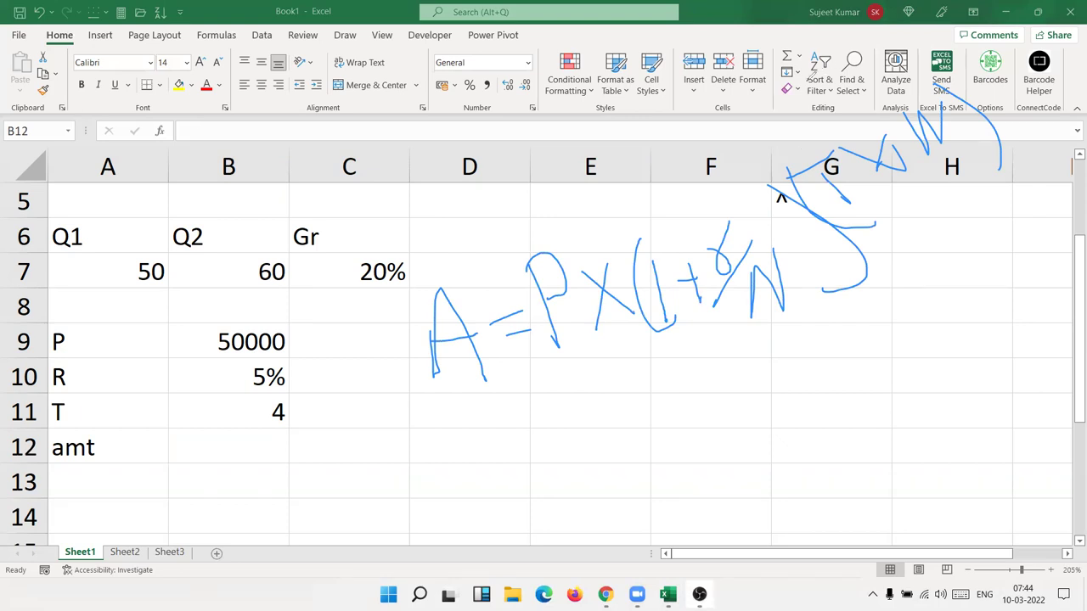
{"action": "key", "text": "Escape"}
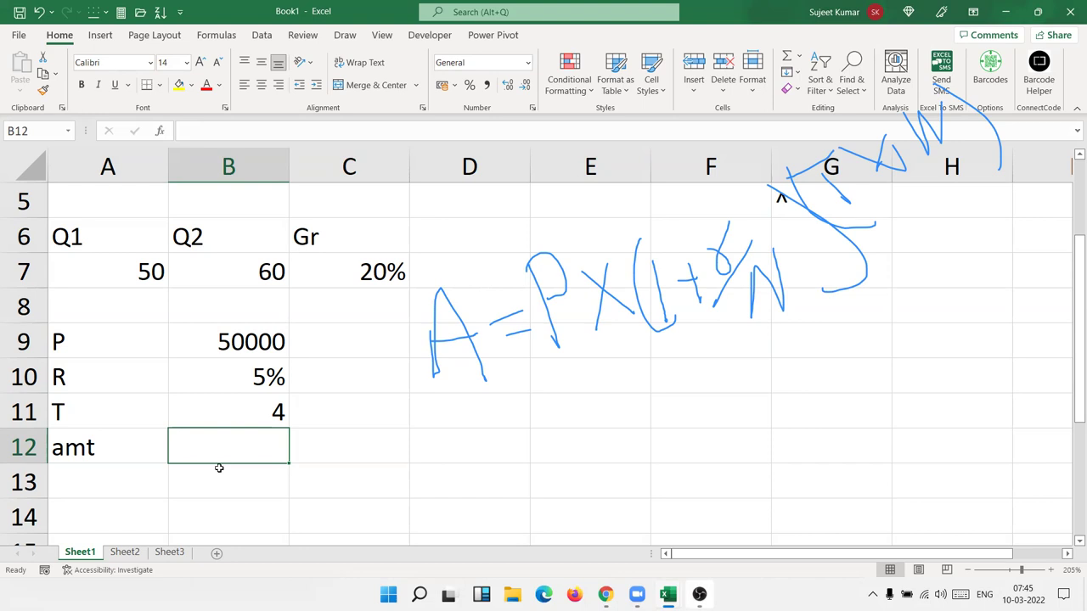
- Enter =1+(B10/12) in B12, giving the monthly growth factor 1.004167
{"action": "type", "text": "=1+("}
{"action": "left_click", "coordinate": [256, 379]}
{"action": "type", "text": "/N"}
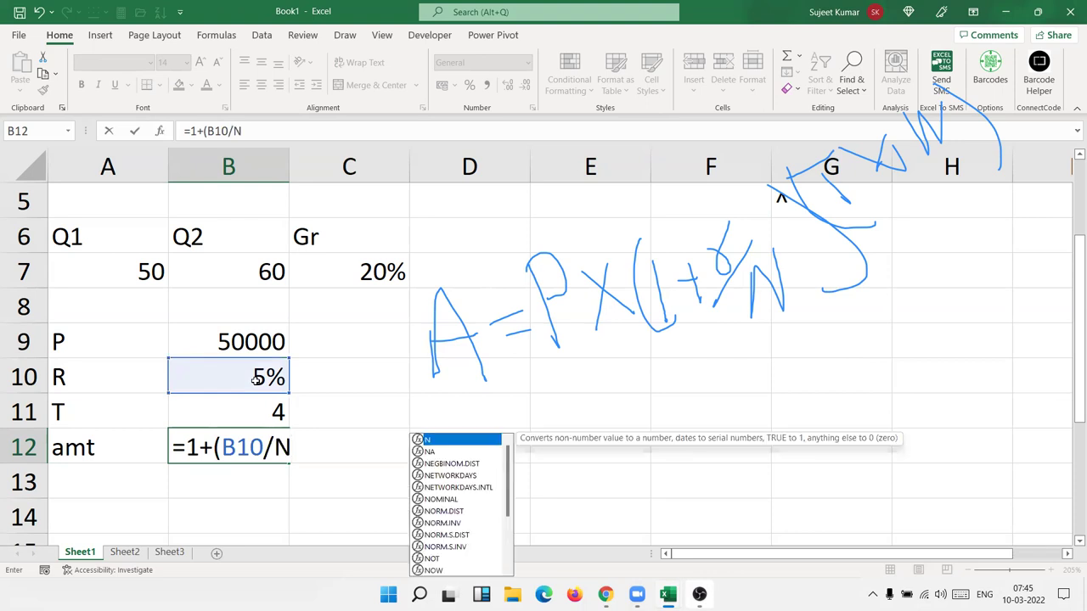
{"action": "key", "text": "BackSpace"}
{"action": "type", "text": "12"}
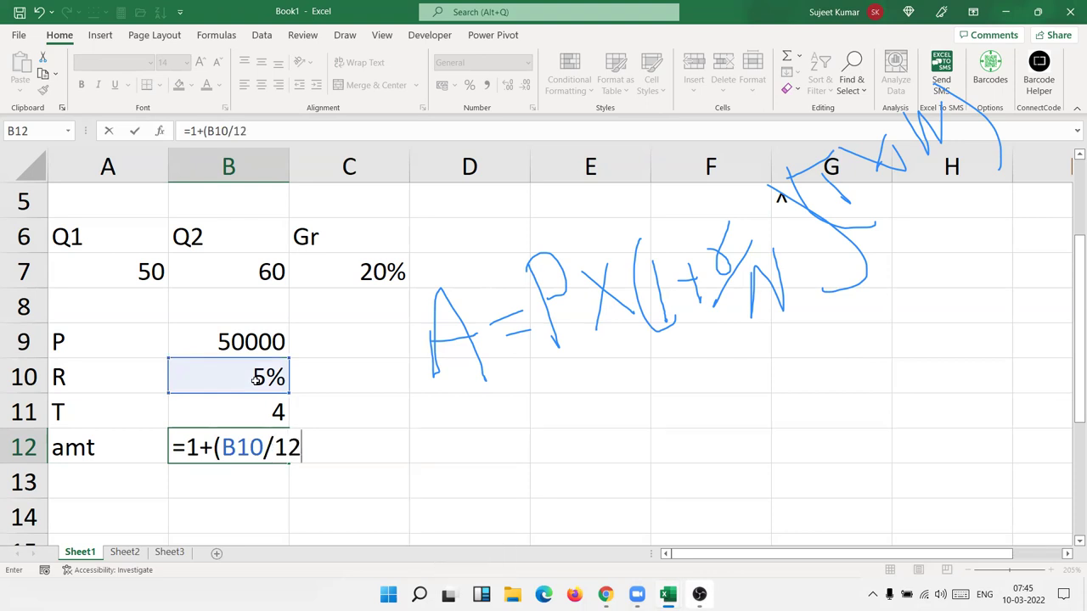
{"action": "type", "text": ")"}
{"action": "key", "text": "Return"}
{"action": "key", "text": "Up"}
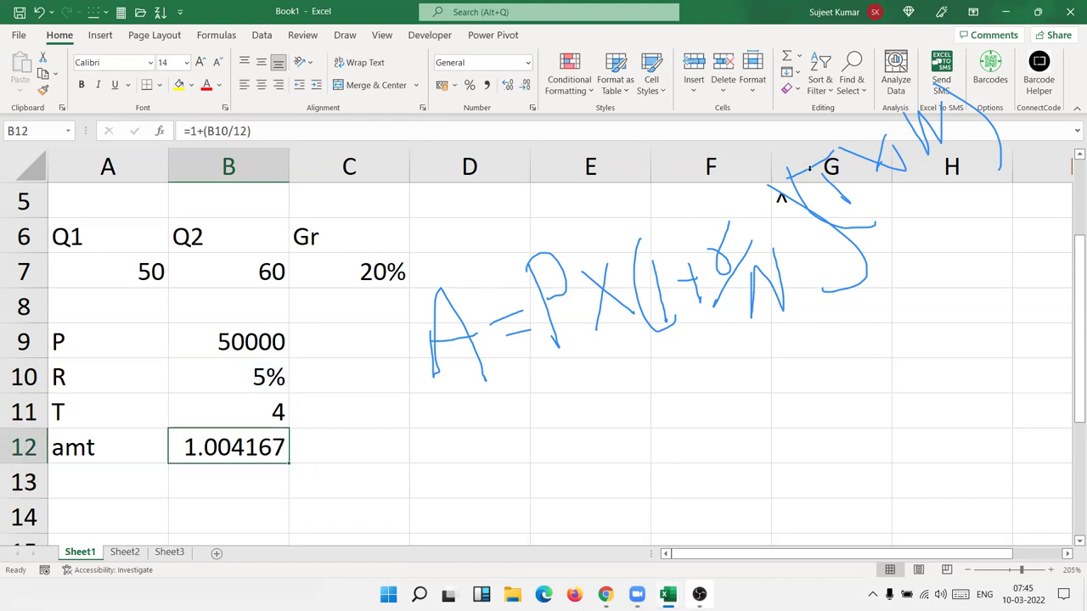
- Enter =B11*12 in C12 to get 48 months
{"action": "left_click", "coordinate": [355, 437]}
{"action": "type", "text": "="}
{"action": "key", "text": "Up"}
{"action": "key", "text": "Left"}
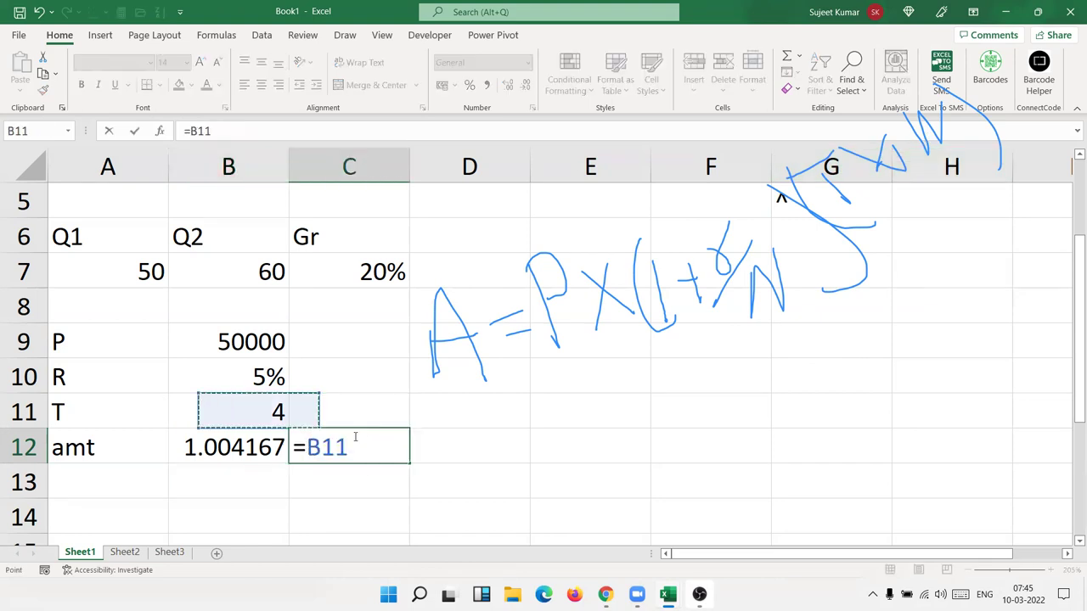
{"action": "type", "text": "*12"}
{"action": "key", "text": "Return"}
{"action": "key", "text": "Up"}
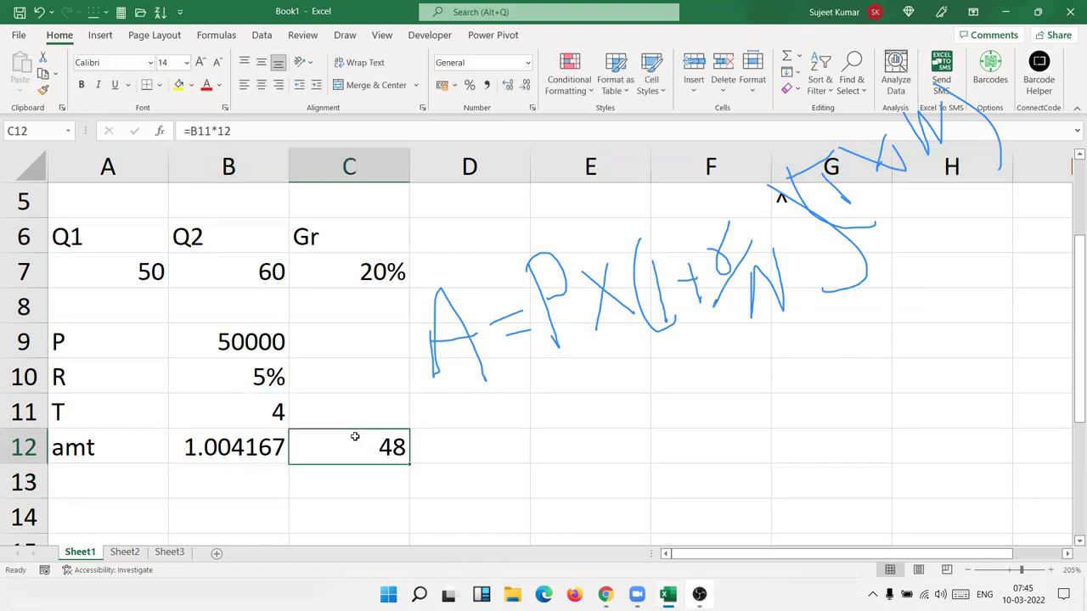
- Enter =B12^C12 in D12 for the compounded factor 1.220895
{"action": "key", "text": "Right"}
{"action": "type", "text": "="}
{"action": "key", "text": "Left"}
{"action": "key", "text": "Left"}
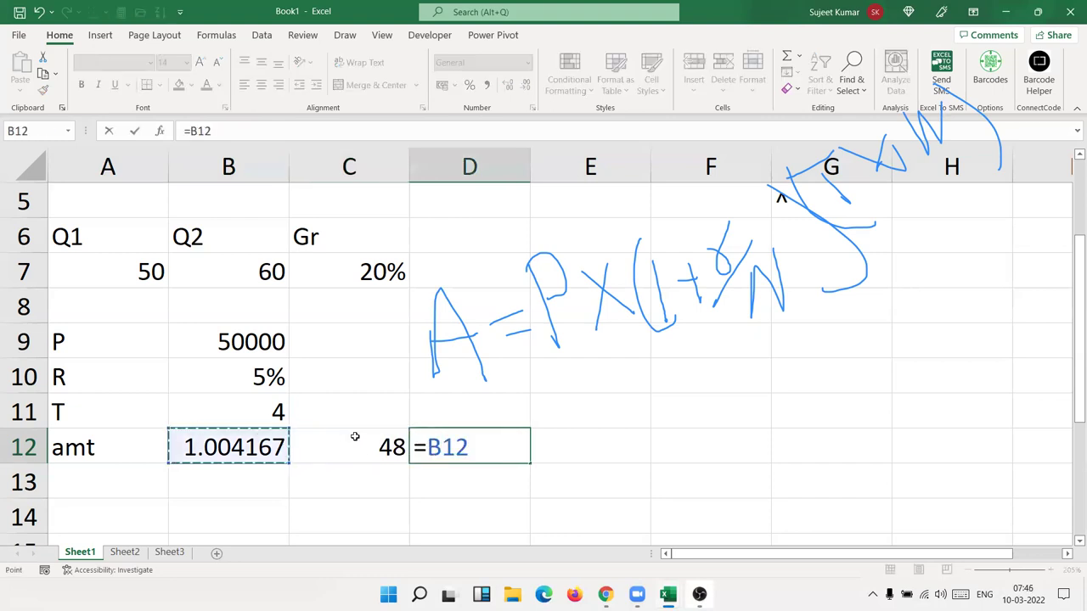
{"action": "type", "text": "^"}
{"action": "key", "text": "Left"}
{"action": "key", "text": "Return"}
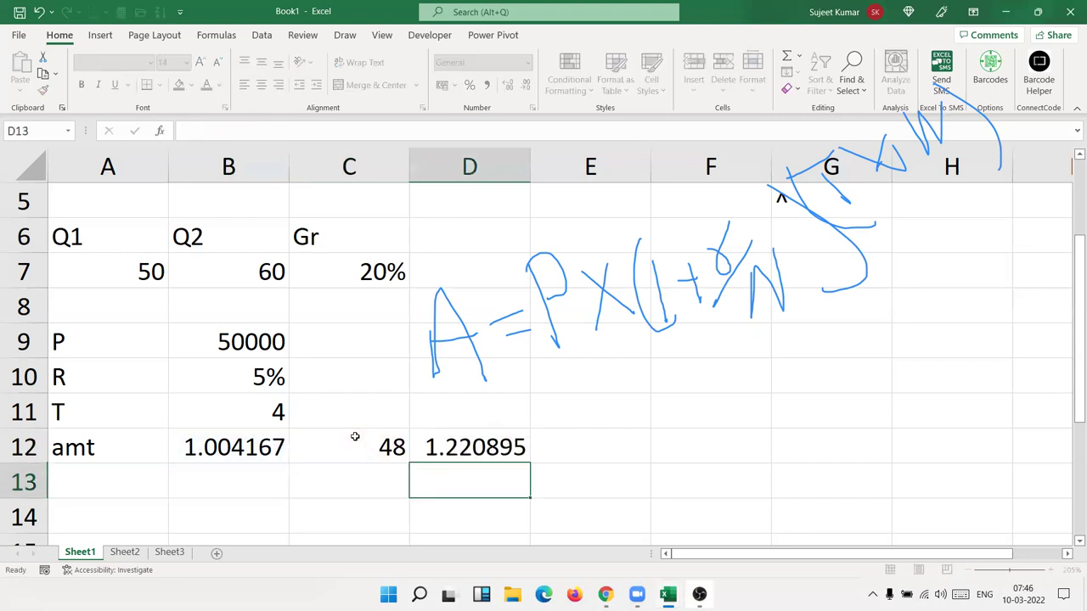
{"action": "key", "text": "Up"}
- Enter =B9*D12 in E12, giving the amount 61044.77
{"action": "key", "text": "Right"}
{"action": "type", "text": "="}
{"action": "key", "text": "Left"}
{"action": "key", "text": "Left"}
{"action": "key", "text": "Up"}
{"action": "key", "text": "Up"}
{"action": "key", "text": "Up"}
{"action": "key", "text": "Left"}
{"action": "type", "text": "*"}
{"action": "key", "text": "Left"}
{"action": "key", "text": "Return"}
{"action": "key", "text": "Up"}
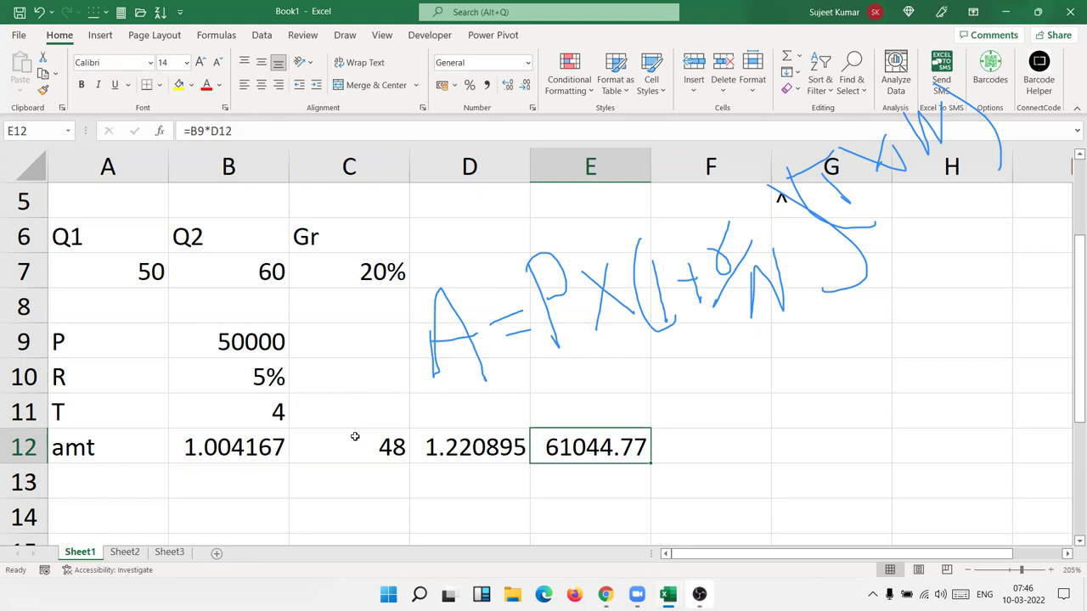
- Select the results row B12:E12, then deselect it
{"action": "key", "text": "Left"}
{"action": "key", "text": "Left"}
{"action": "key", "text": "Left"}
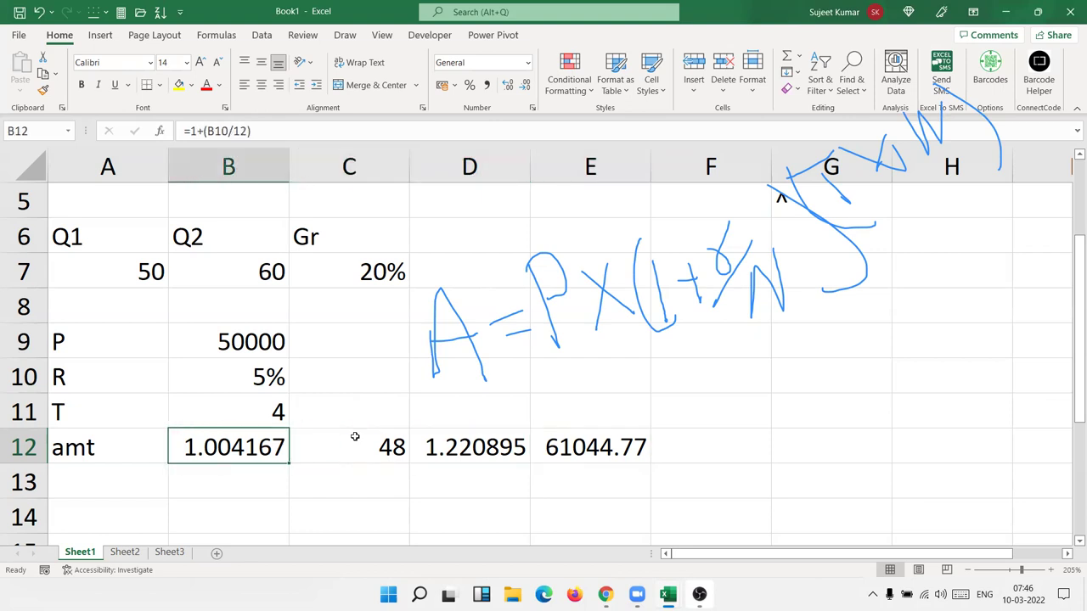
{"action": "key", "text": "Right"}
{"action": "key", "text": "Left"}
{"action": "key", "text": "shift+Right"}
{"action": "key", "text": "shift+Right"}
{"action": "key", "text": "shift+Right"}
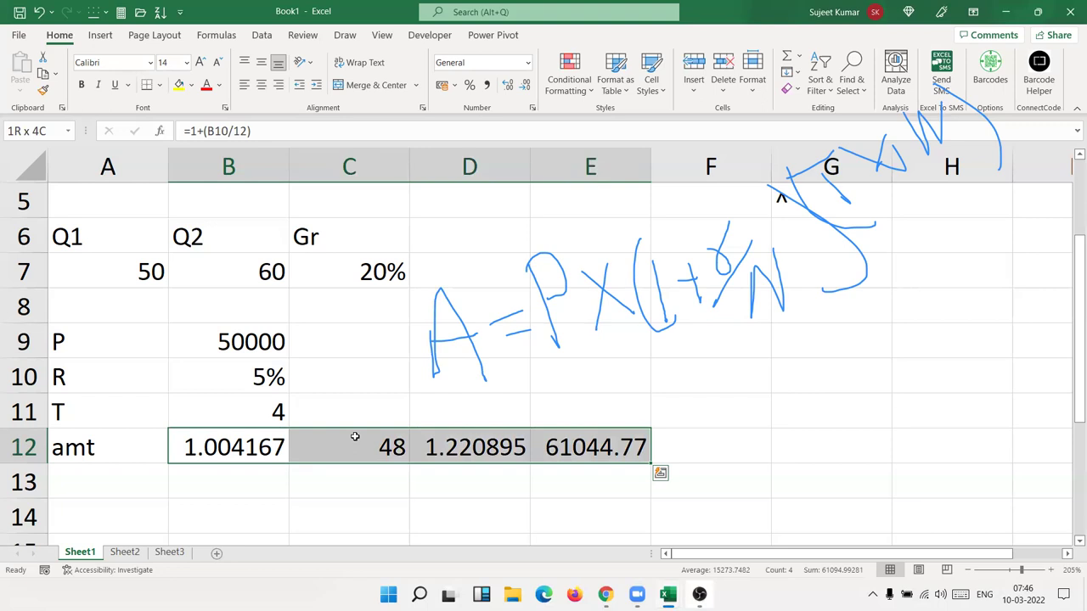
{"action": "left_click", "coordinate": [736, 382]}
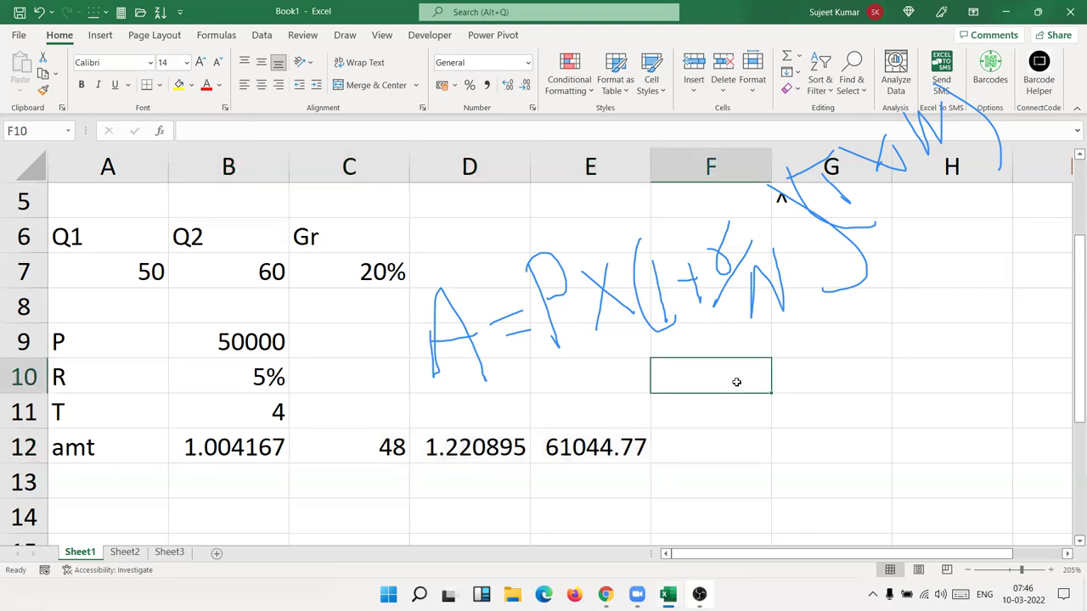
{"action": "left_click_drag", "start_coordinate": [736, 382], "coordinate": [824, 378]}
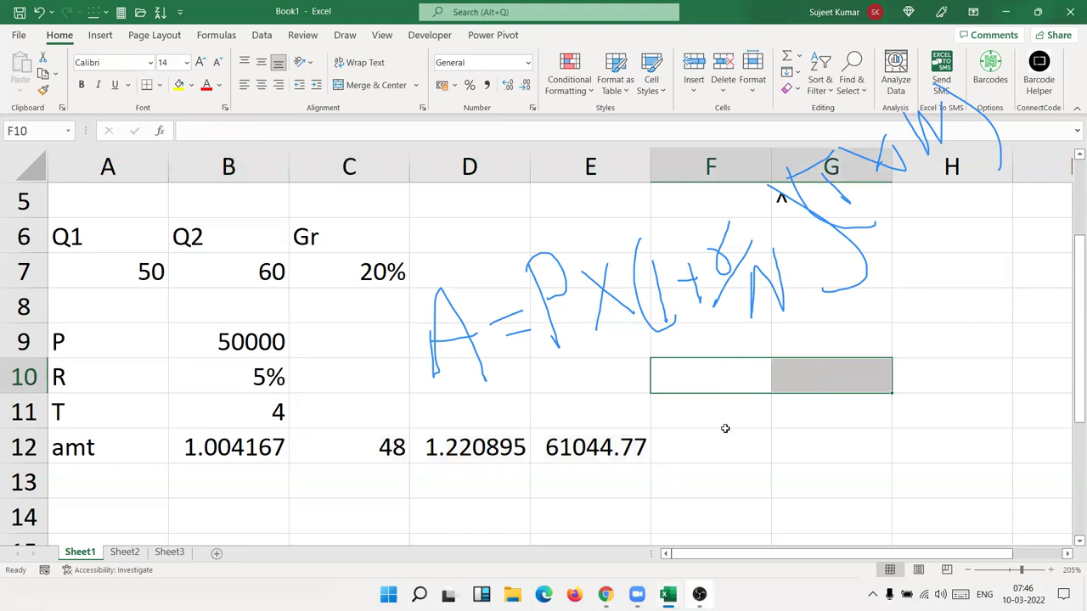
- Review the formulas in B12, C12 and D12, copying the expression 1+(B10/12)
{"action": "left_click", "coordinate": [244, 450]}
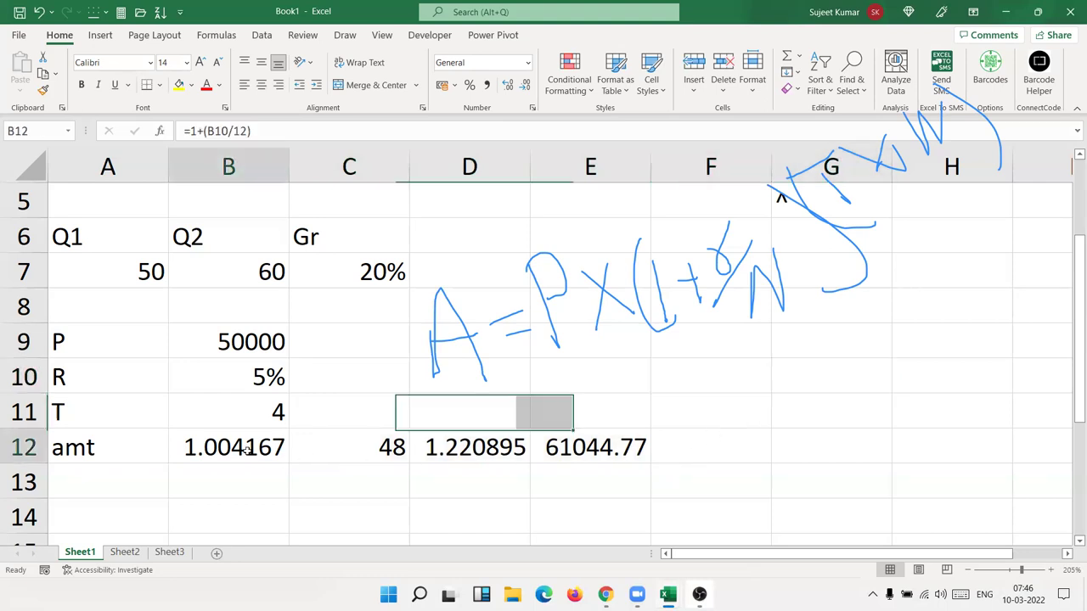
{"action": "double_click", "coordinate": [242, 448]}
{"action": "left_click_drag", "start_coordinate": [187, 448], "coordinate": [303, 453]}
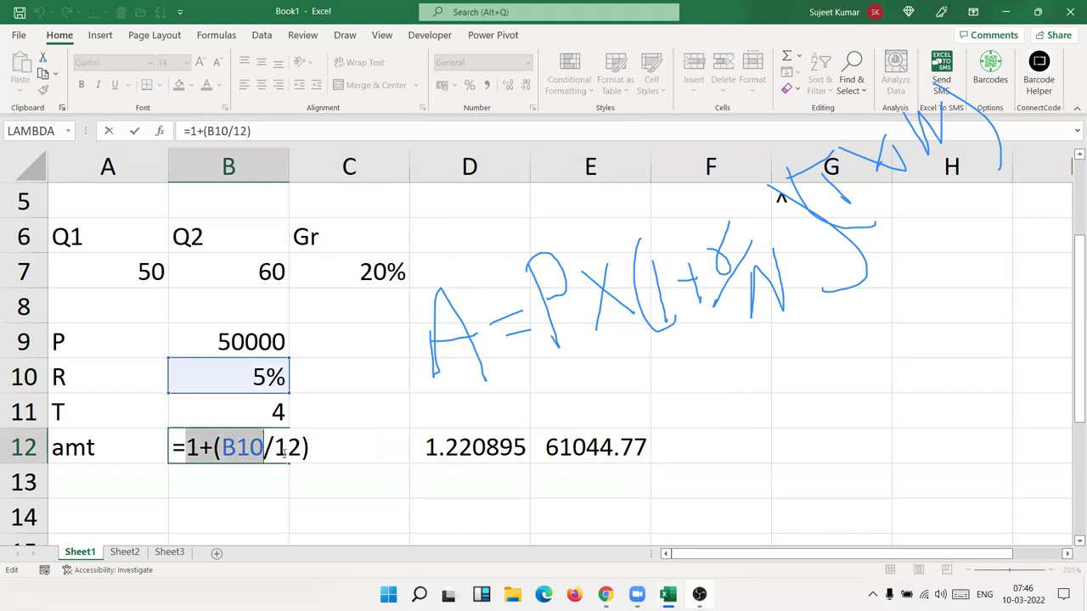
{"action": "key", "text": "ctrl+c"}
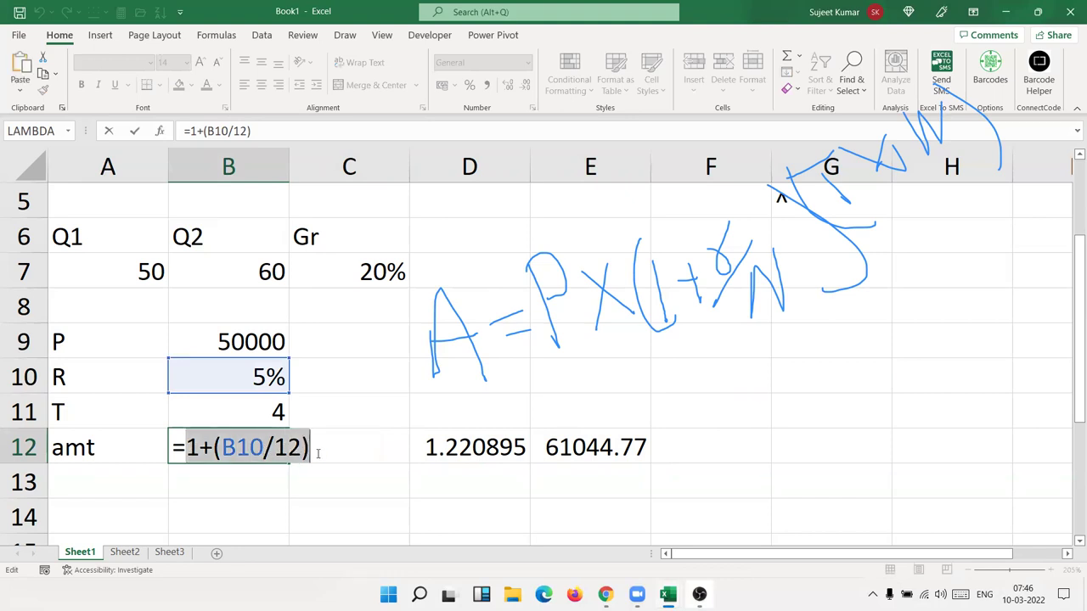
{"action": "key", "text": "Escape"}
{"action": "left_click", "coordinate": [319, 453]}
{"action": "double_click", "coordinate": [322, 451]}
{"action": "key", "text": "Escape"}
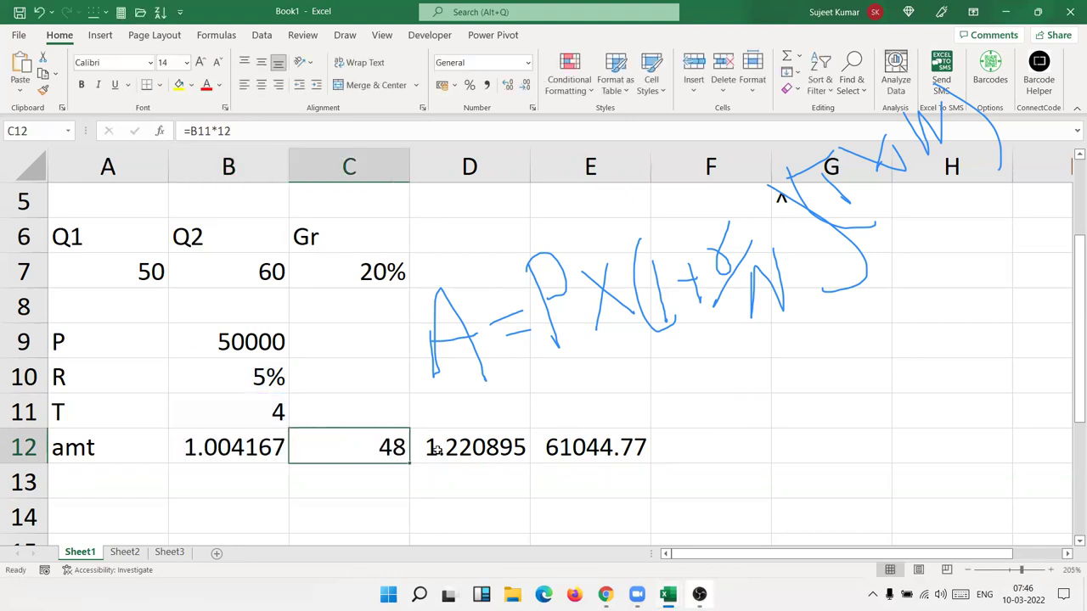
{"action": "double_click", "coordinate": [434, 448]}
{"action": "double_click", "coordinate": [435, 448]}
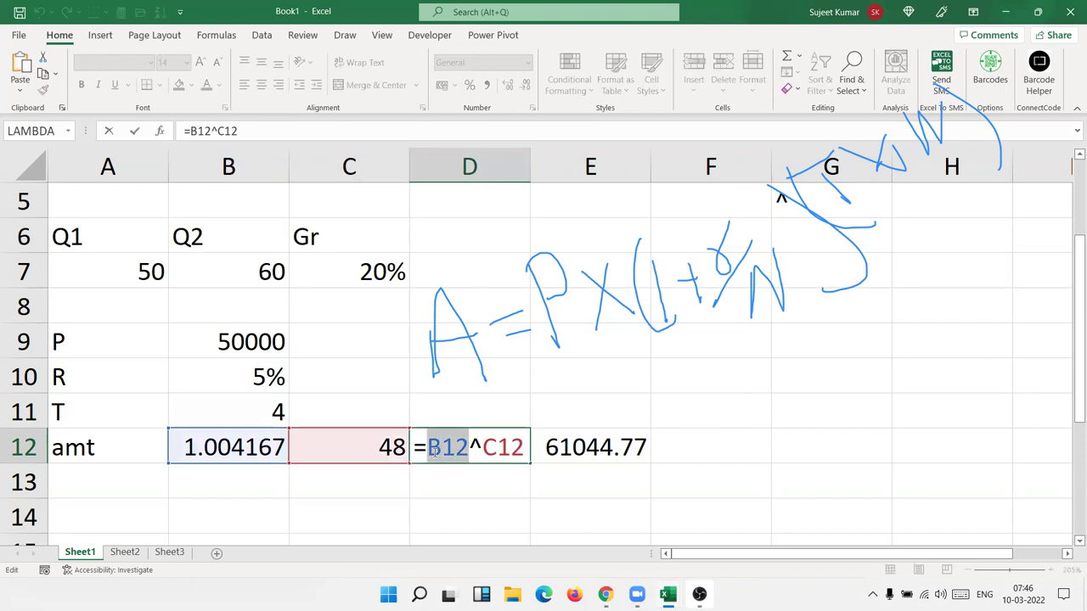
{"action": "double_click", "coordinate": [498, 453]}
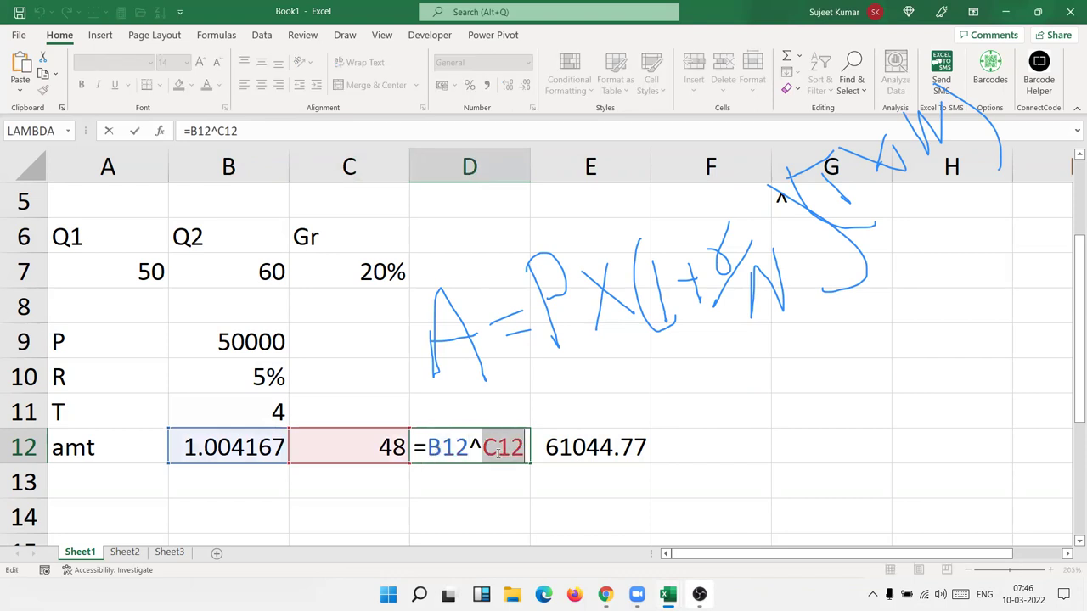
{"action": "key", "text": "Escape"}
- Replace D12's B12 reference with (1+(B10/12)) and clear B12
{"action": "double_click", "coordinate": [206, 450]}
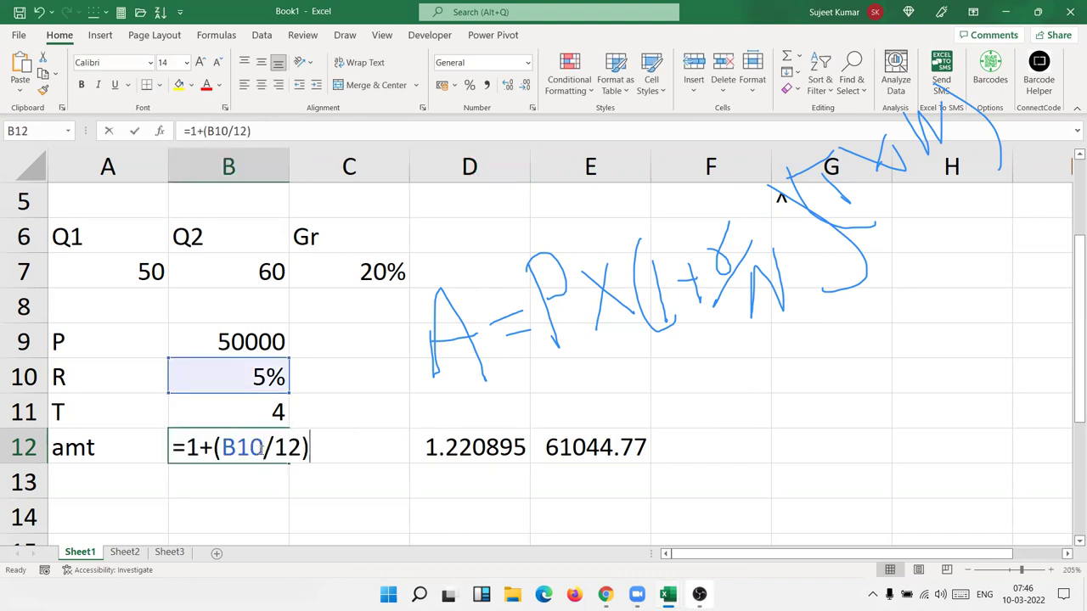
{"action": "left_click_drag", "start_coordinate": [187, 448], "coordinate": [314, 458]}
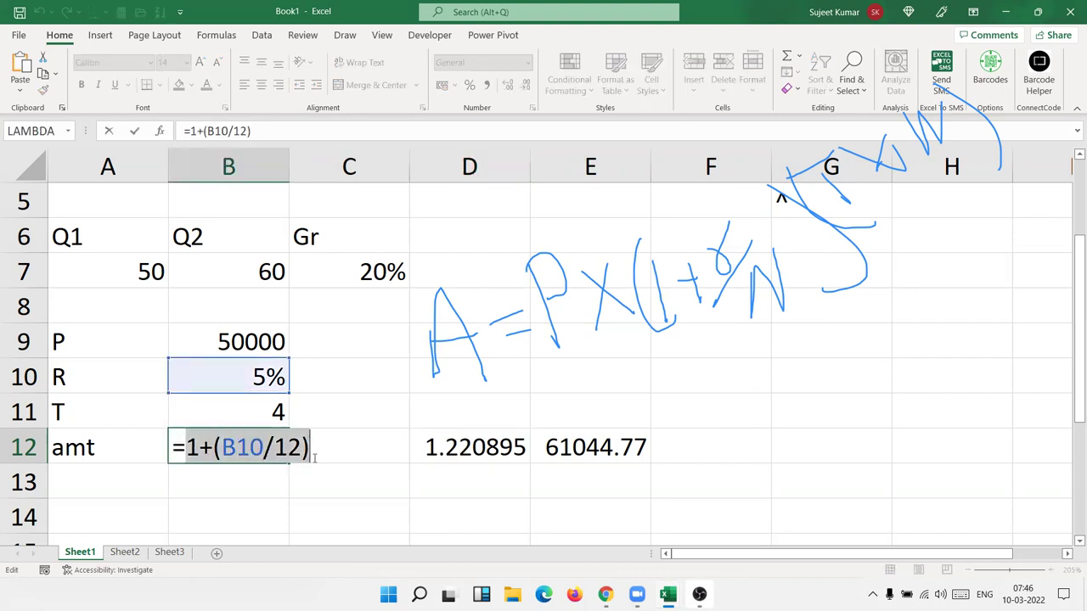
{"action": "key", "text": "Escape"}
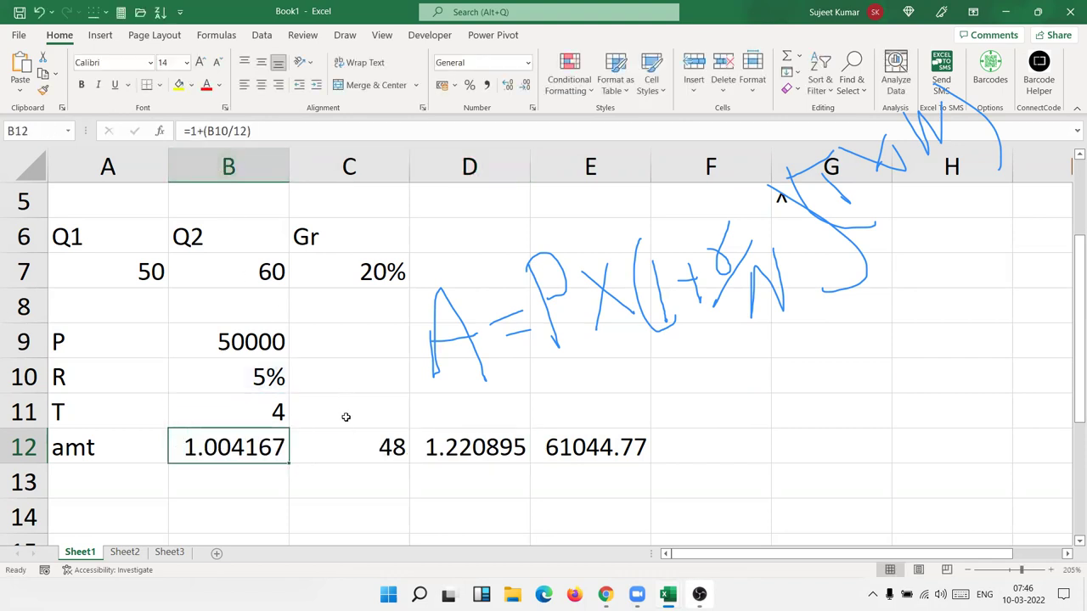
{"action": "double_click", "coordinate": [429, 447]}
{"action": "double_click", "coordinate": [445, 448]}
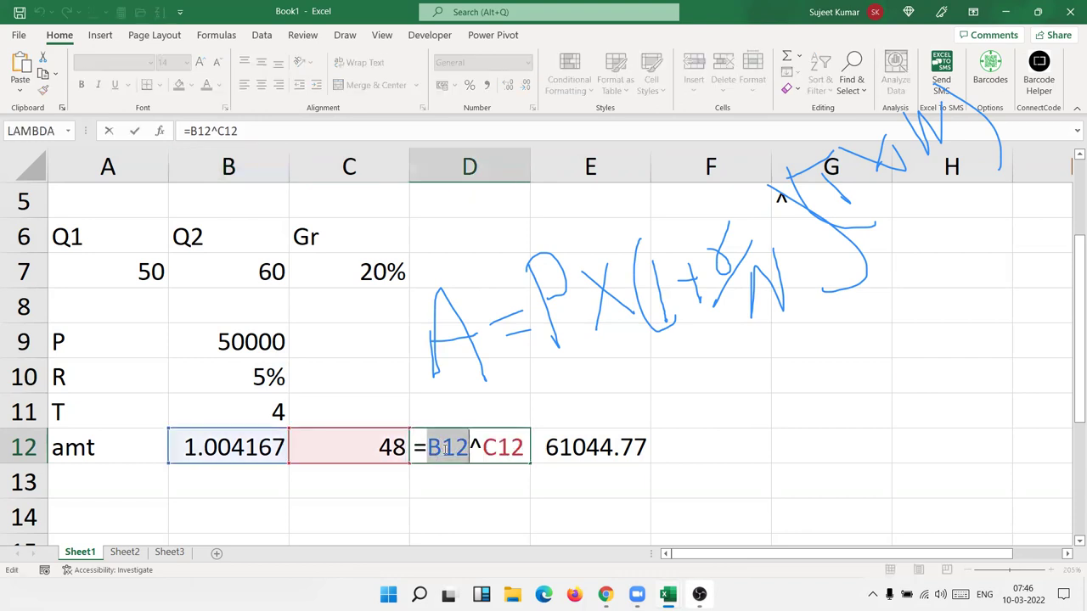
{"action": "type", "text": "()"}
{"action": "key", "text": "Left"}
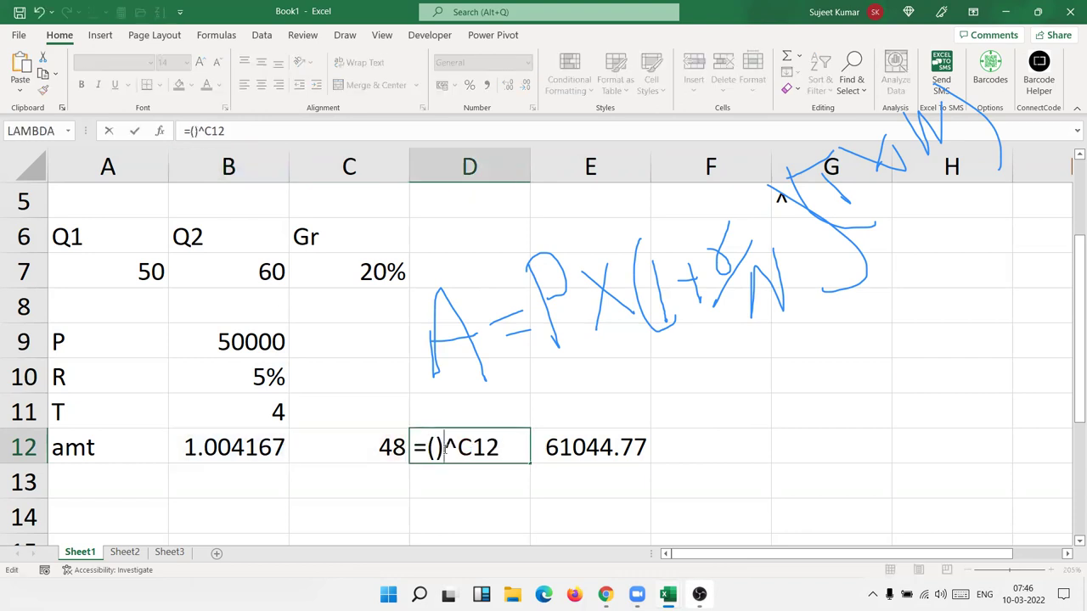
{"action": "key", "text": "ctrl+v"}
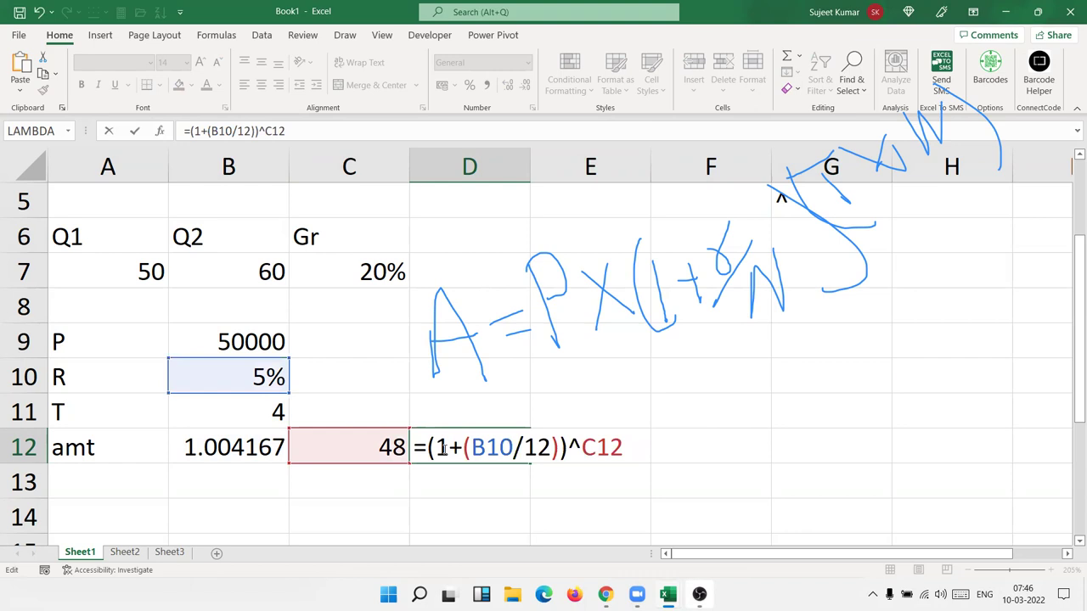
{"action": "key", "text": "Return"}
{"action": "key", "text": "Up"}
{"action": "key", "text": "Left"}
{"action": "key", "text": "Left"}
{"action": "key", "text": "Delete"}
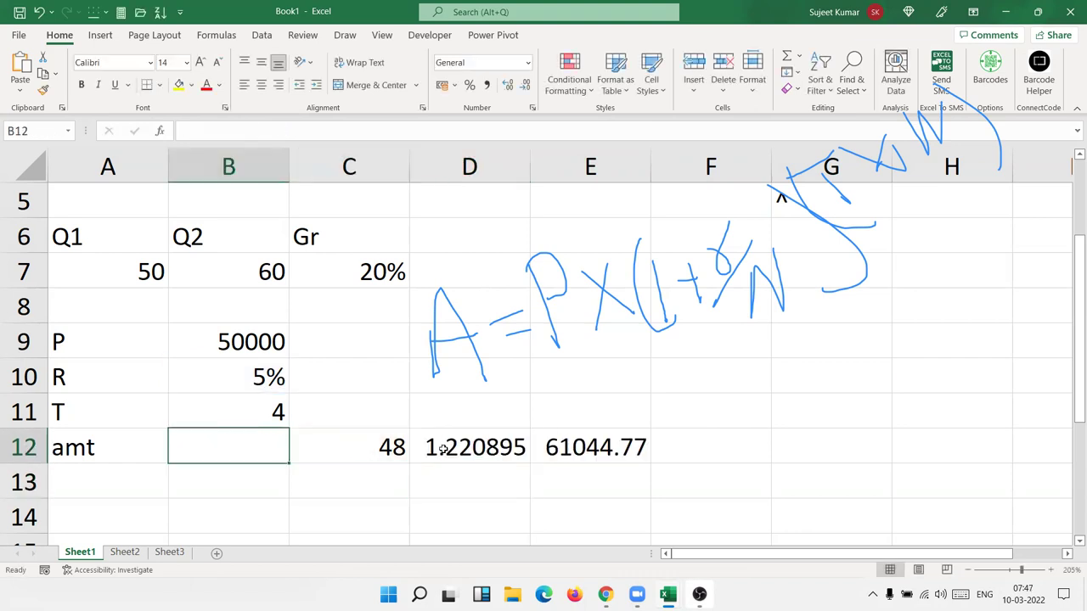
- Replace D12's C12 reference with (B11*12) and clear C12
{"action": "key", "text": "Right"}
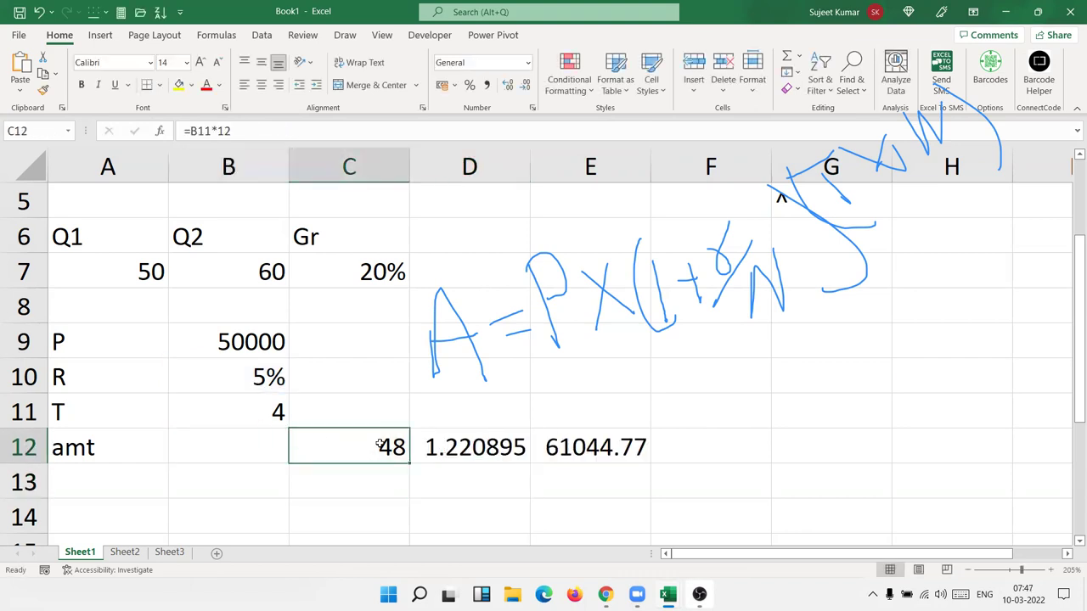
{"action": "double_click", "coordinate": [376, 446]}
{"action": "left_click_drag", "start_coordinate": [308, 447], "coordinate": [390, 447]}
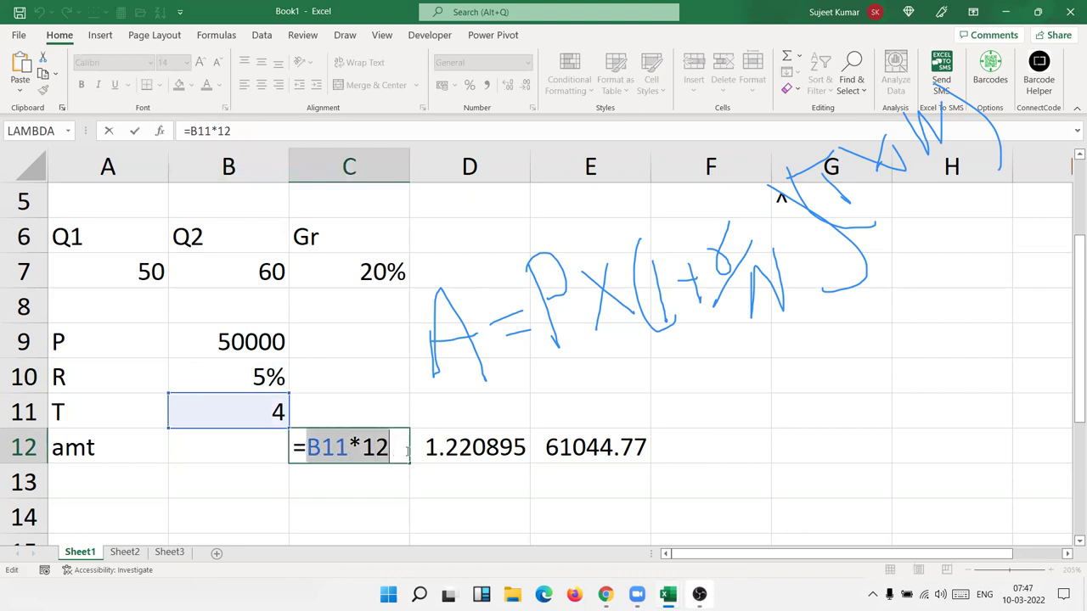
{"action": "key", "text": "Escape"}
{"action": "double_click", "coordinate": [470, 447]}
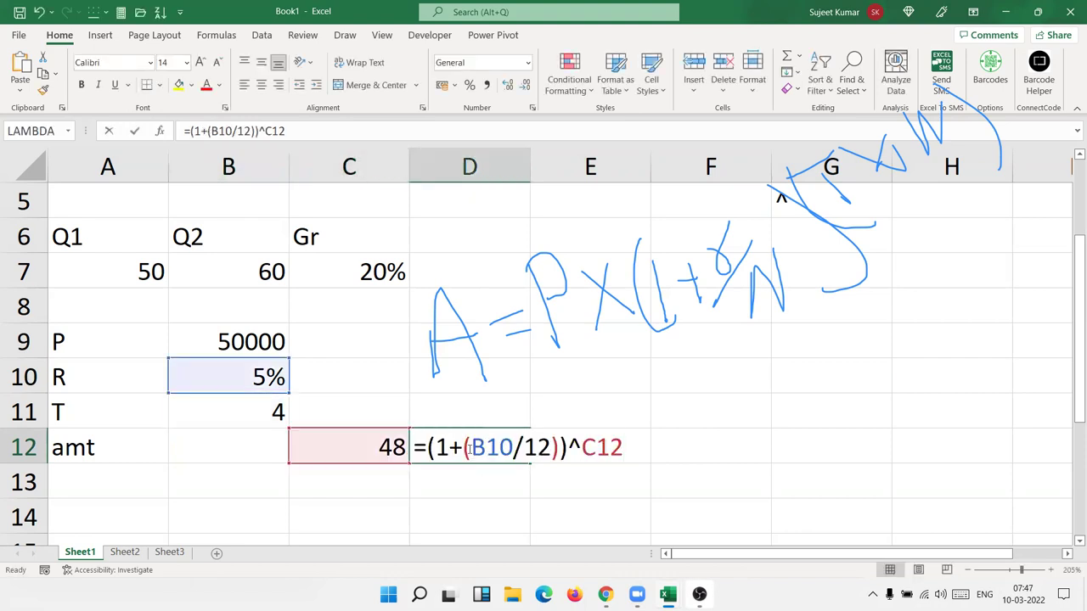
{"action": "double_click", "coordinate": [599, 450]}
{"action": "type", "text": "()"}
{"action": "key", "text": "Left"}
{"action": "type", "text": "B11*12"}
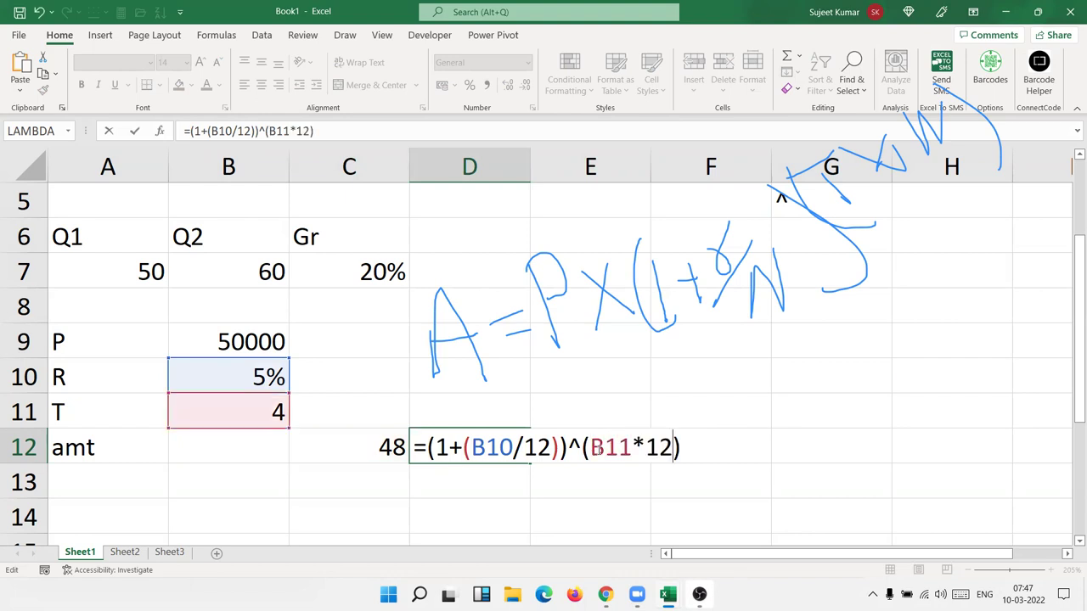
{"action": "key", "text": "ctrl+Return"}
{"action": "key", "text": "Left"}
{"action": "key", "text": "Delete"}
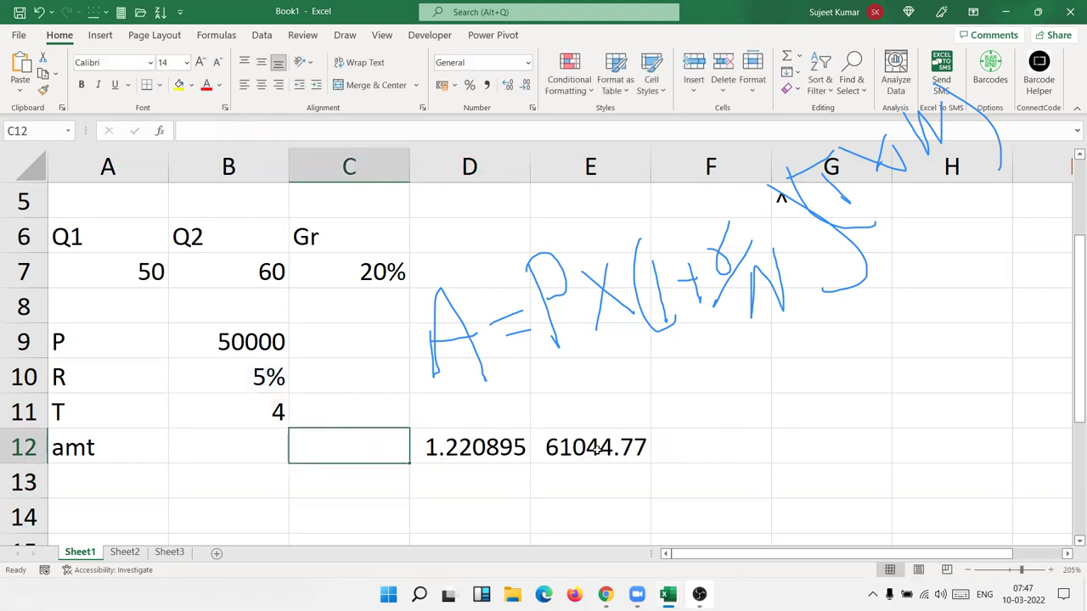
{"action": "key", "text": "Right"}
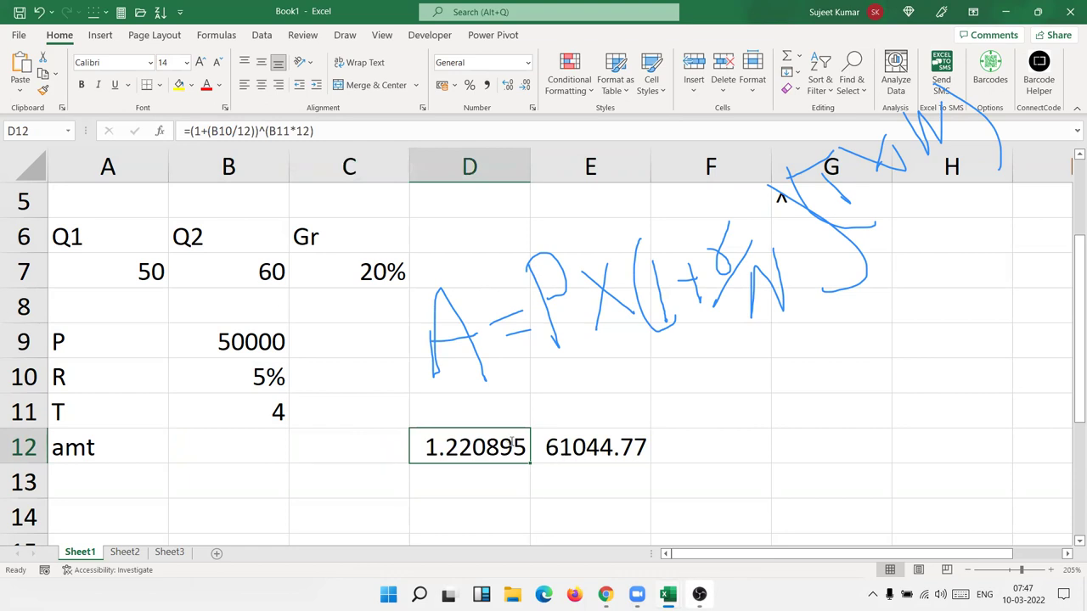
- Highlight the nested formula =(1+(B10/12))^(B11*12) in D12 to show it
{"action": "double_click", "coordinate": [510, 444]}
{"action": "left_click_drag", "start_coordinate": [430, 447], "coordinate": [702, 445]}
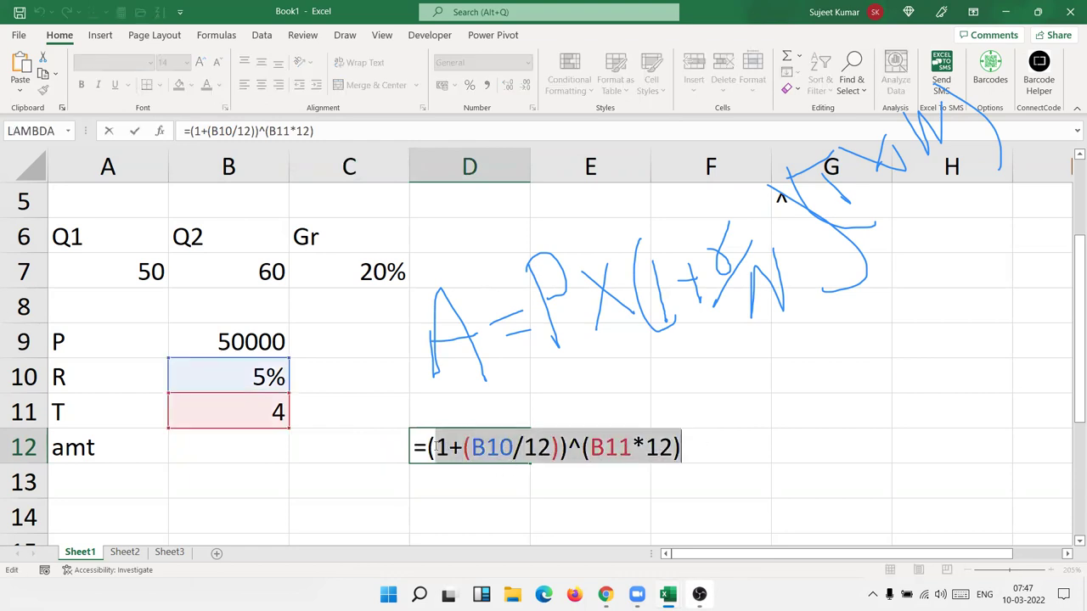
{"action": "left_click", "coordinate": [430, 447]}
{"action": "left_click_drag", "start_coordinate": [430, 446], "coordinate": [718, 449]}
{"action": "key", "text": "ctrl+c"}
{"action": "key", "text": "Escape"}
- Replace D12 in E12's formula with the pasted growth factor and clear D12
{"action": "left_click", "coordinate": [639, 450]}
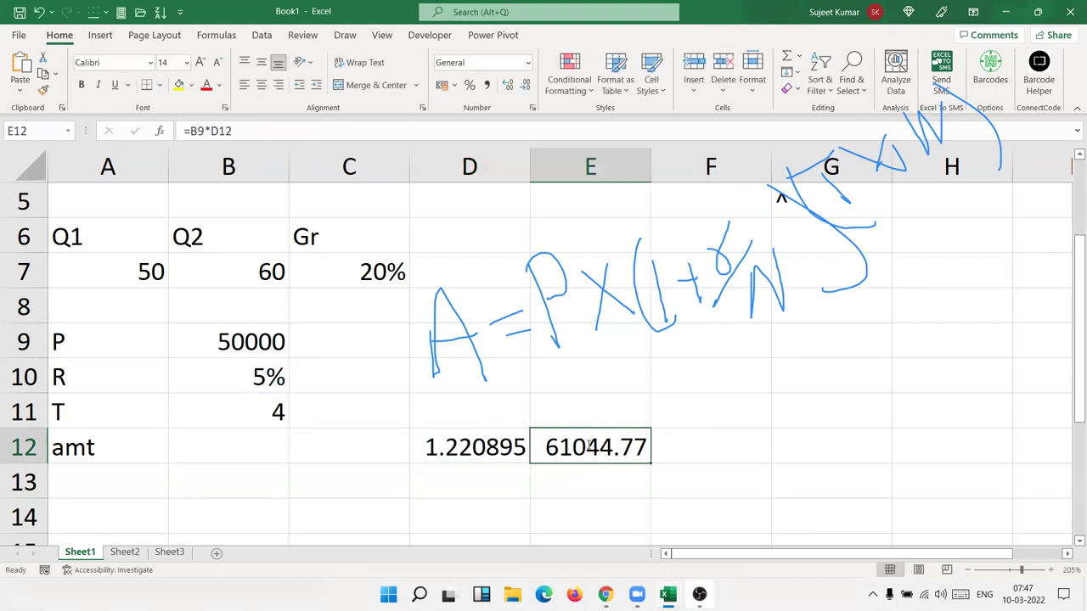
{"action": "double_click", "coordinate": [639, 451]}
{"action": "double_click", "coordinate": [623, 446]}
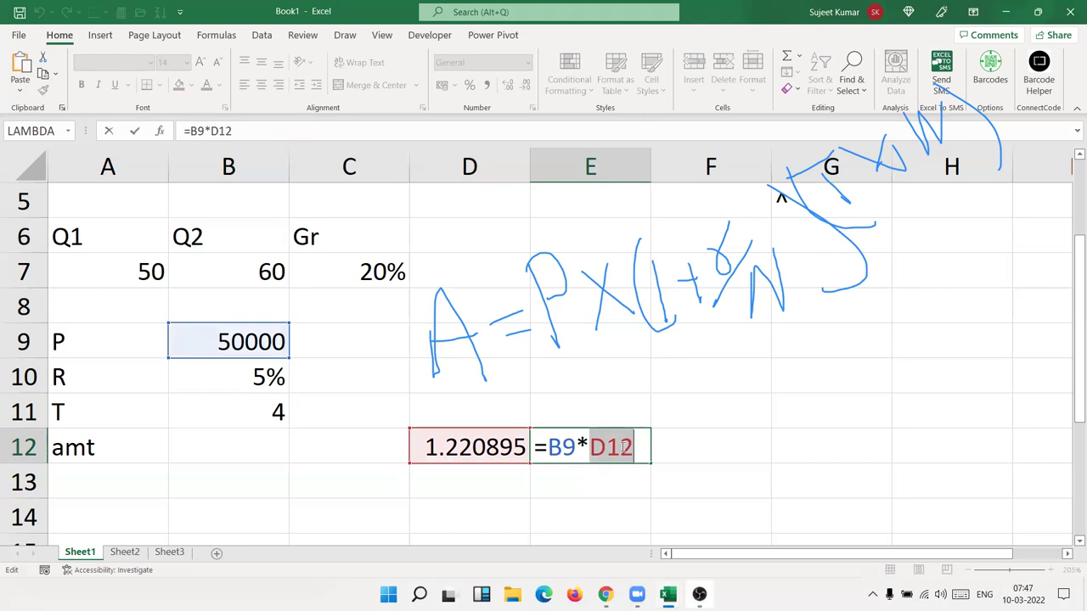
{"action": "type", "text": "()"}
{"action": "key", "text": "Left"}
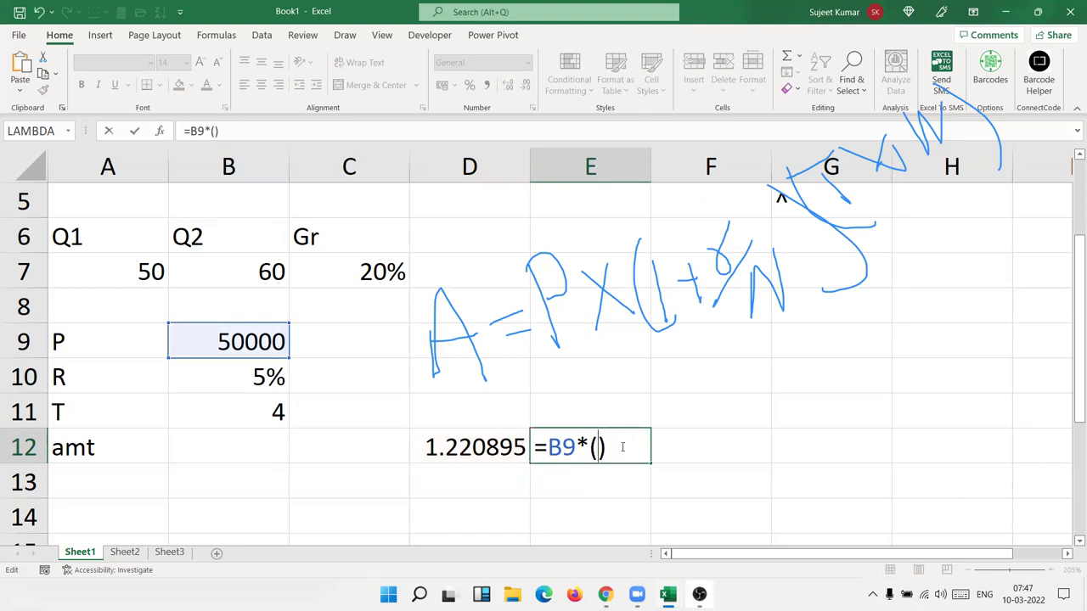
{"action": "key", "text": "ctrl+v"}
{"action": "key", "text": "Return"}
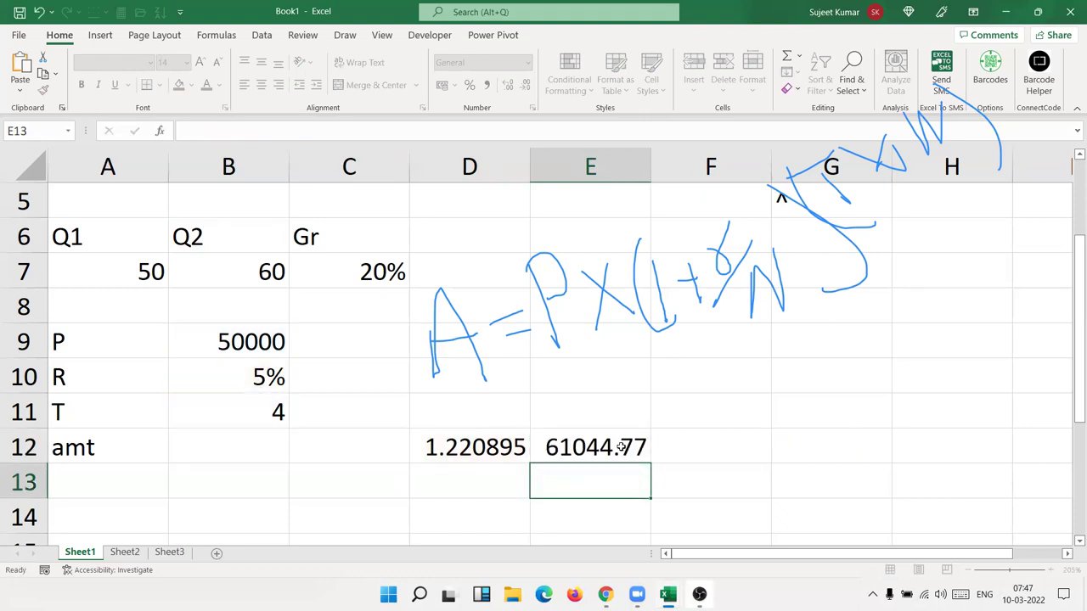
{"action": "key", "text": "Up"}
{"action": "key", "text": "Left"}
{"action": "key", "text": "Delete"}
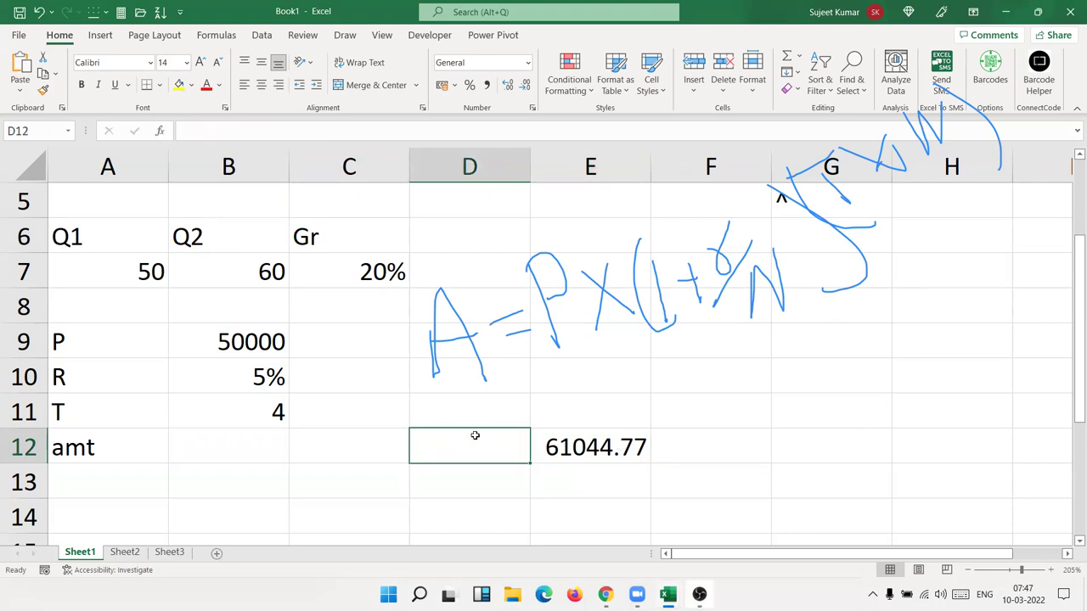
- Review E12's formula =B9*((1+(B10/12))^(B11*12)), highlighting its B9 and B10 references
{"action": "left_click", "coordinate": [542, 438]}
{"action": "left_click", "coordinate": [216, 449]}
{"action": "left_click", "coordinate": [548, 447]}
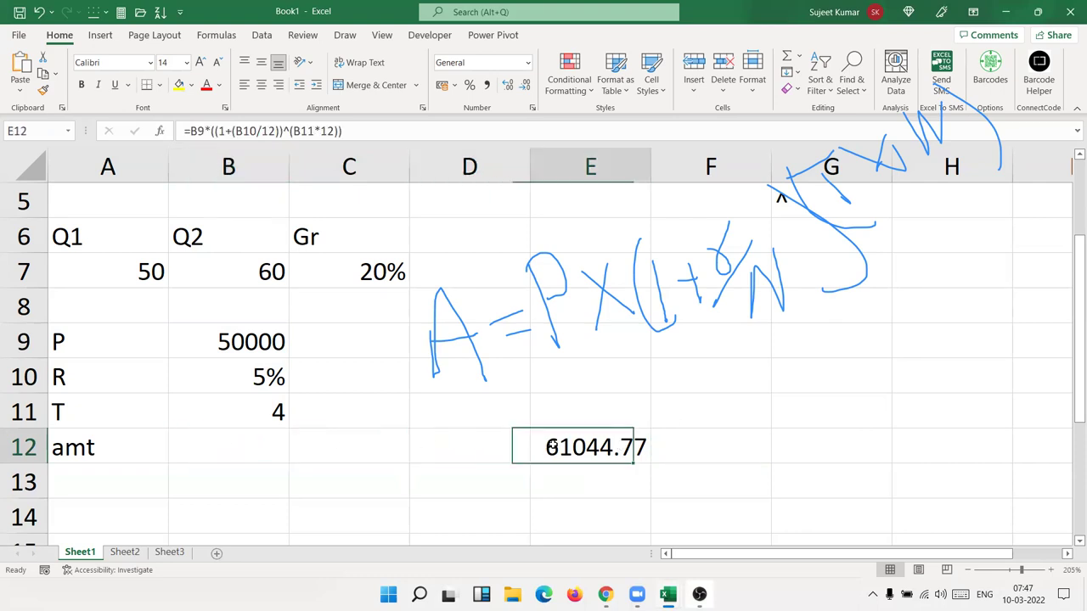
{"action": "double_click", "coordinate": [552, 447]}
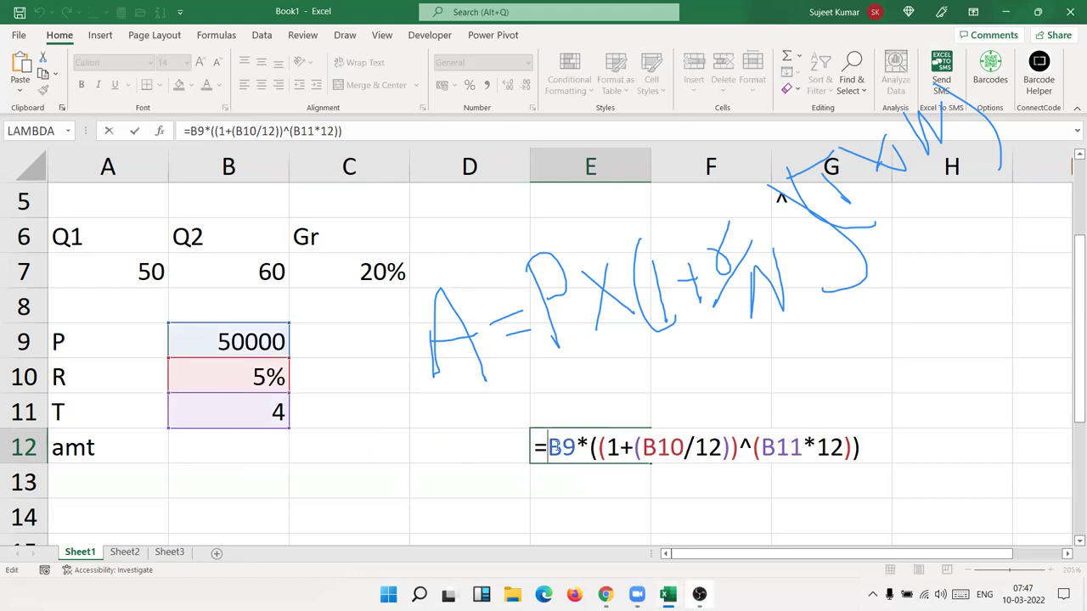
{"action": "double_click", "coordinate": [564, 449]}
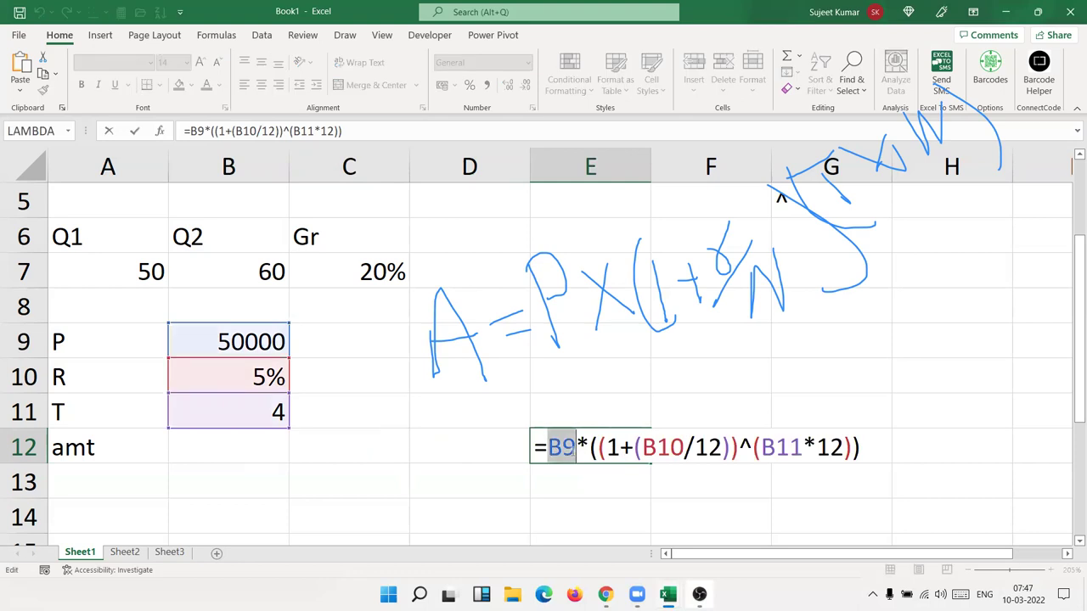
{"action": "left_click", "coordinate": [671, 450]}
{"action": "double_click", "coordinate": [671, 450]}
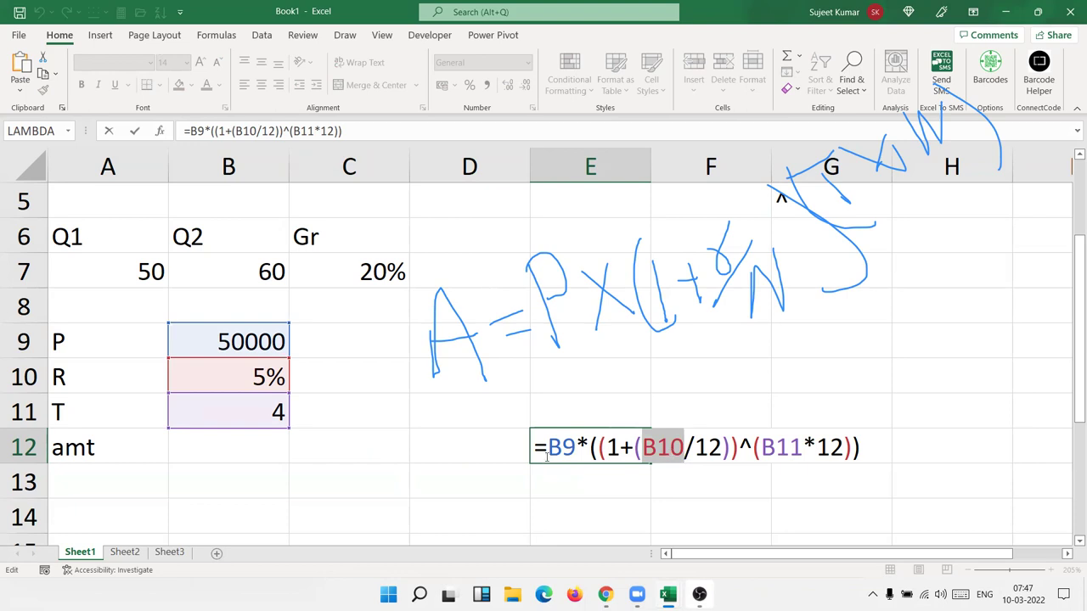
{"action": "key", "text": "Escape"}
{"action": "left_click", "coordinate": [497, 451]}
{"action": "left_click", "coordinate": [573, 447]}
{"action": "double_click", "coordinate": [573, 448]}
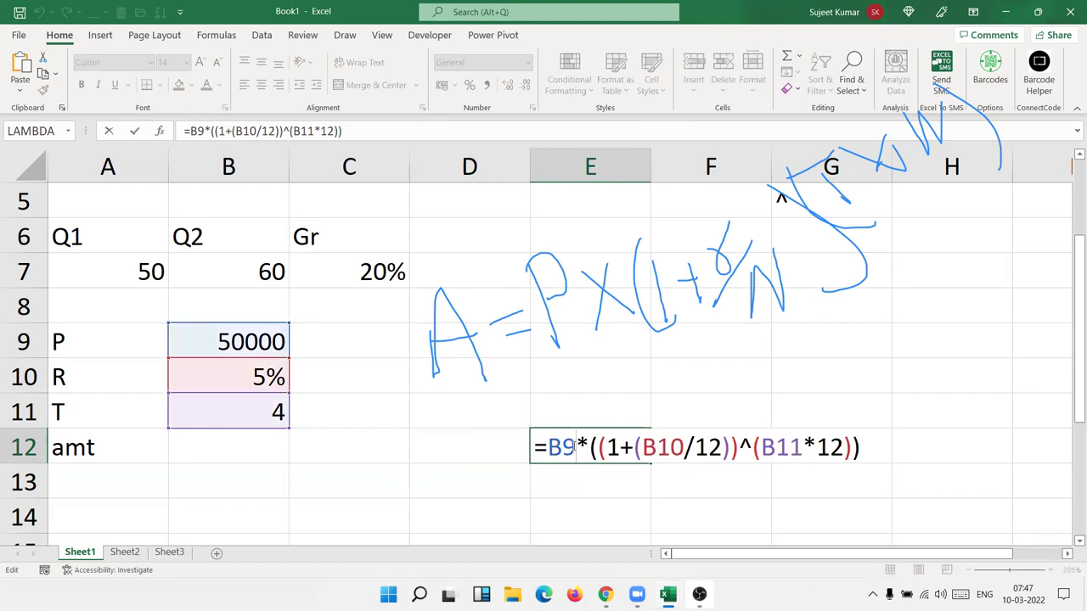
{"action": "key", "text": "Escape"}
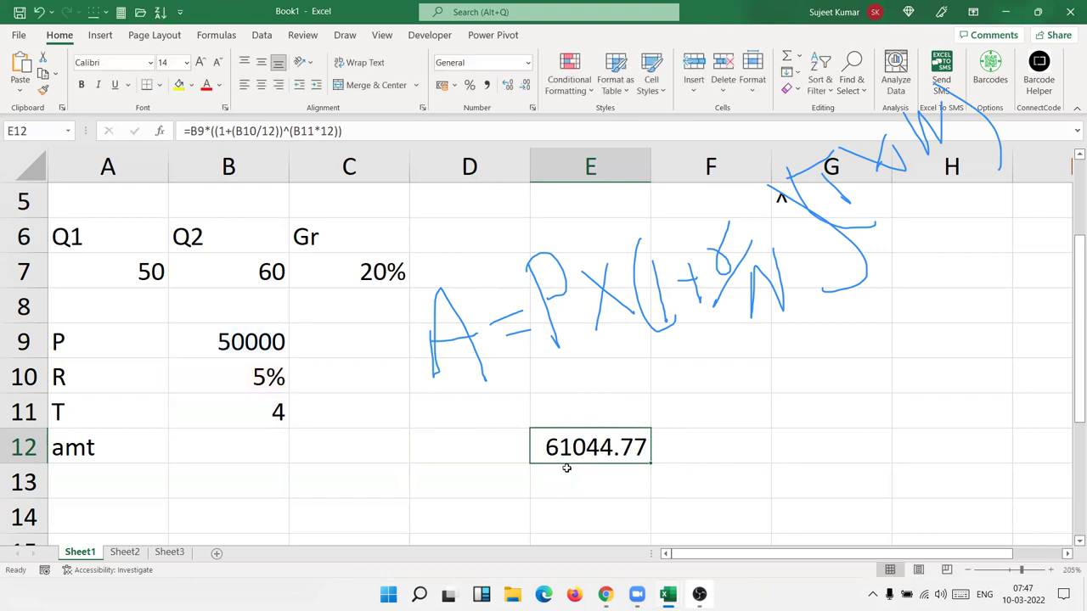
- Move the 61044.77 result from E12 to B12, erase the ink, and review its formula
{"action": "mouse_move", "coordinate": [463, 466]}
{"action": "left_mouse_down"}
{"action": "mouse_move", "coordinate": [315, 476]}
{"action": "mouse_move", "coordinate": [263, 463]}
{"action": "mouse_move", "coordinate": [265, 450]}
{"action": "left_mouse_up"}
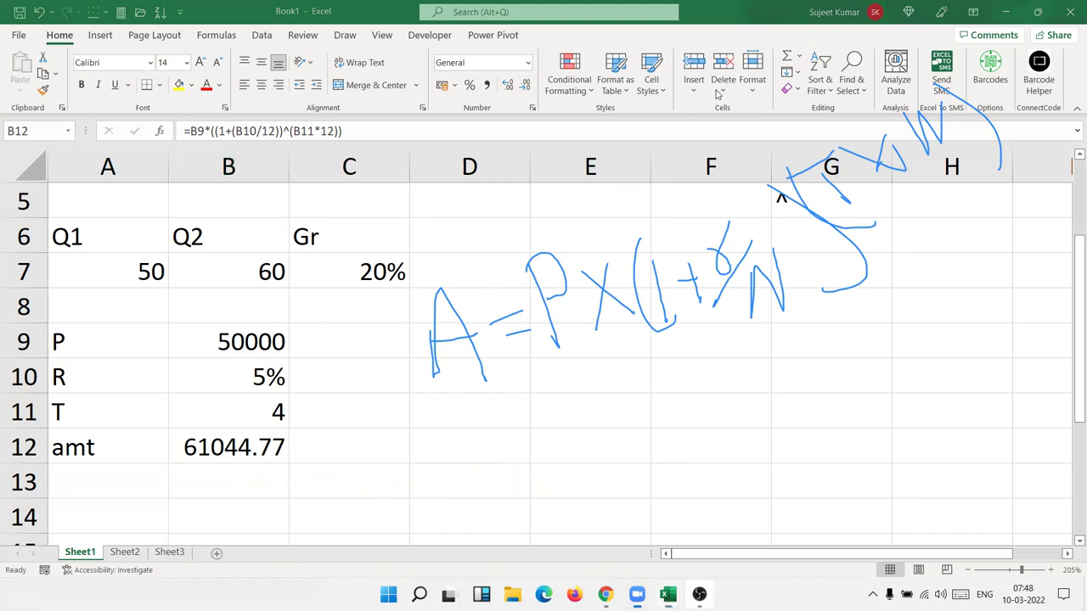
{"action": "key", "text": "e"}
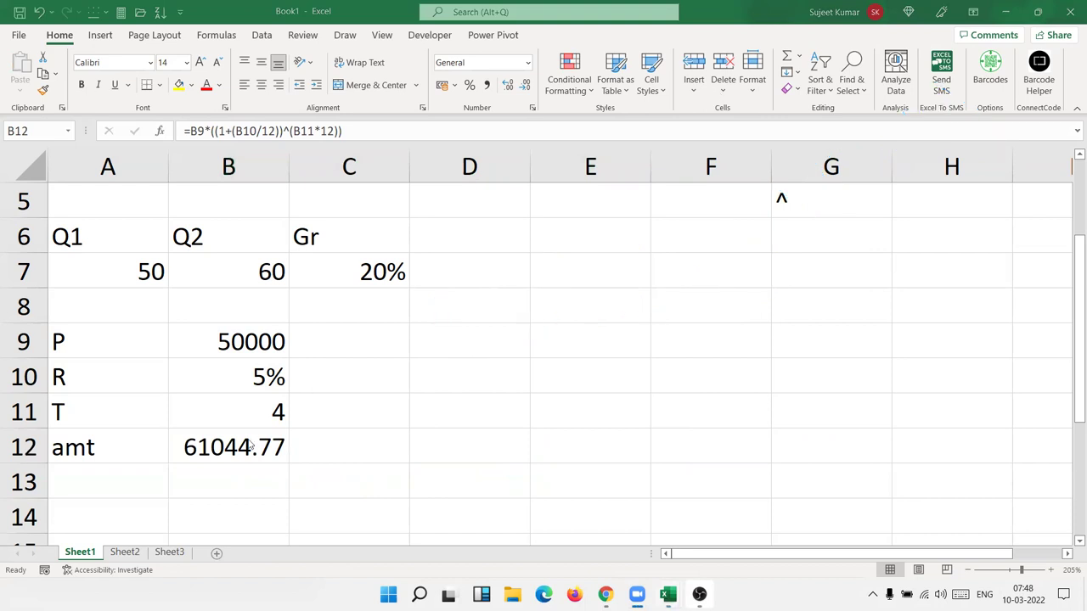
{"action": "left_click", "coordinate": [251, 448]}
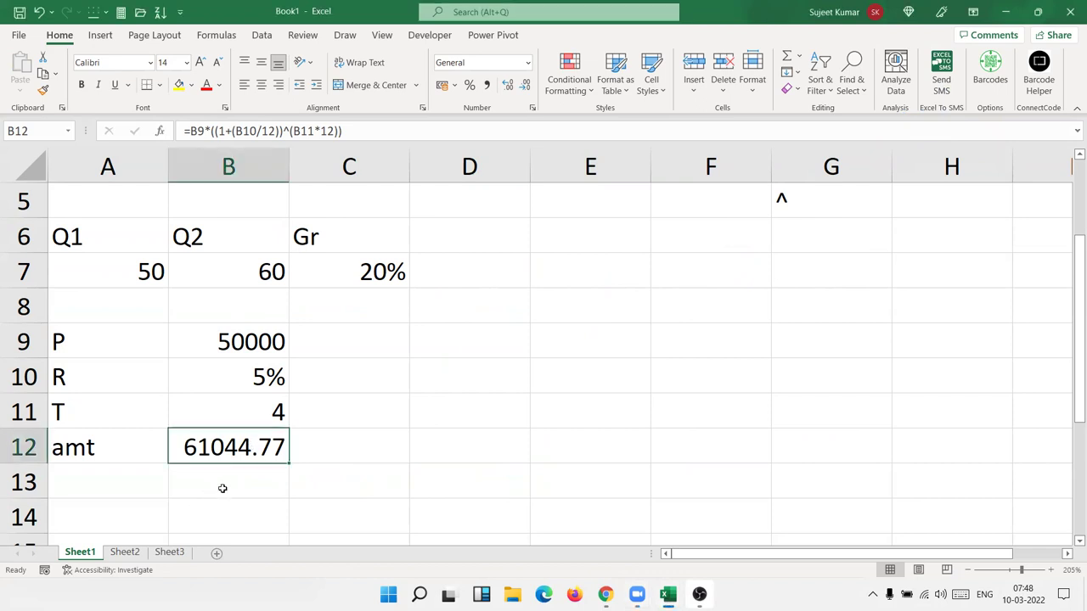
{"action": "double_click", "coordinate": [219, 444]}
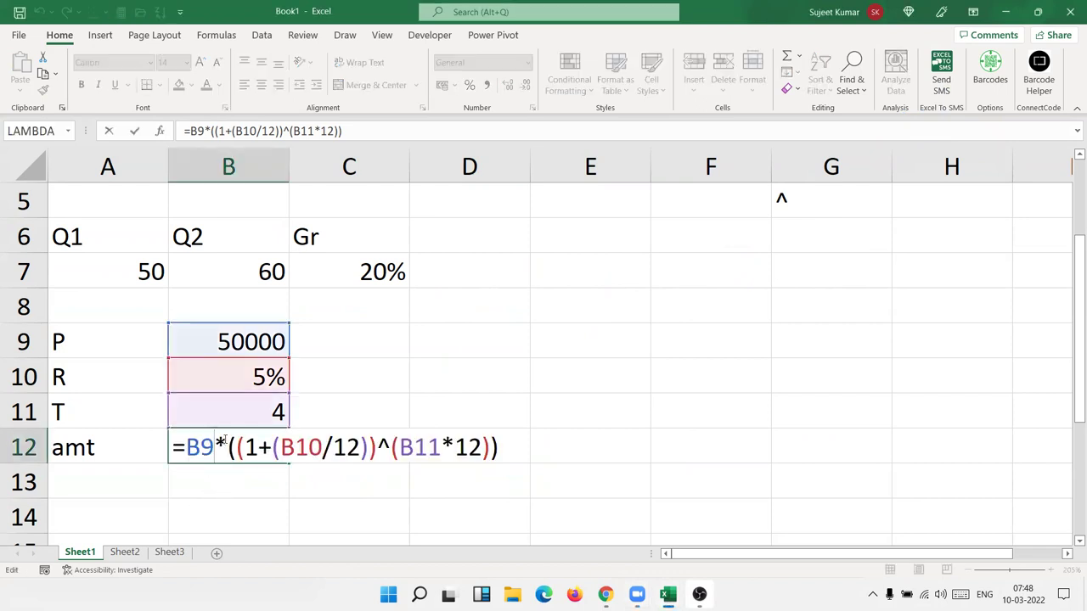
{"action": "key", "text": "Left"}
{"action": "key", "text": "shift+Right"}
{"action": "key", "text": "shift+Right"}
{"action": "key", "text": "shift+Right"}
{"action": "left_click_drag", "start_coordinate": [337, 439], "coordinate": [515, 440]}
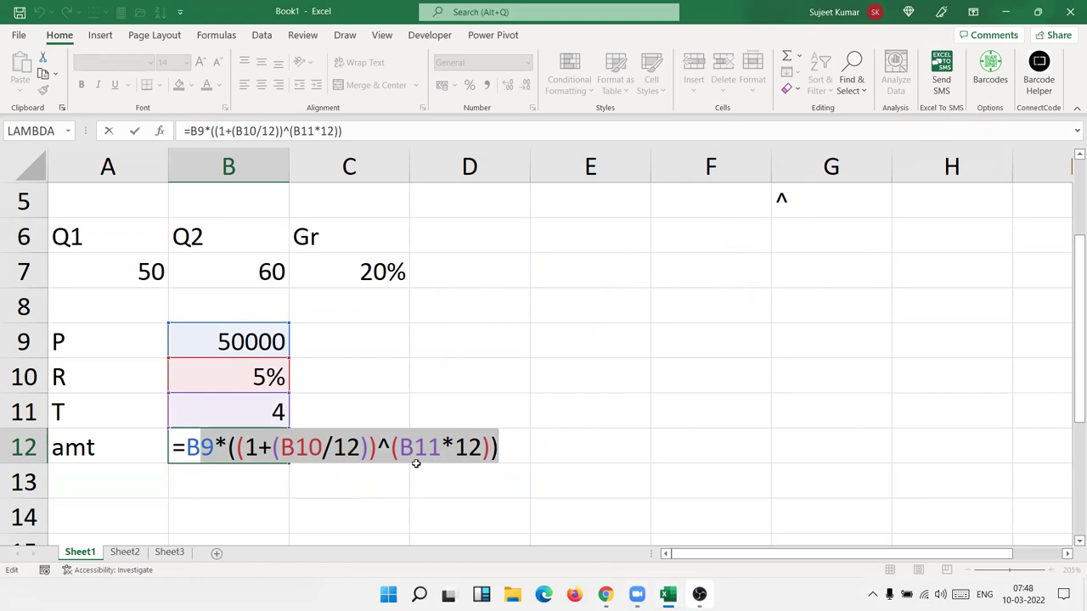
{"action": "key", "text": "Escape"}
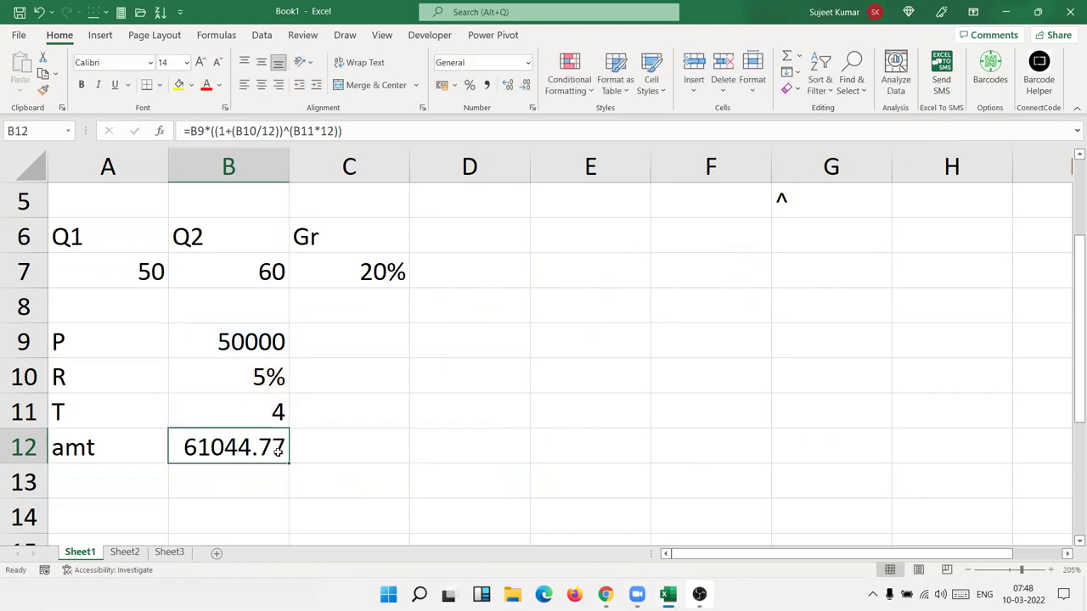
- Enter the label Cost in A14 with the value 50 in B14
{"action": "scroll", "coordinate": [213, 412], "scroll_direction": "down", "scroll_amount": 3}
{"action": "scroll", "coordinate": [213, 413], "scroll_direction": "up", "scroll_amount": 3}
{"action": "scroll", "coordinate": [213, 412], "scroll_direction": "up", "scroll_amount": 1}
{"action": "left_click", "coordinate": [110, 477]}
{"action": "key", "text": "Down"}
{"action": "key", "text": "Down"}
{"action": "key", "text": "Down"}
{"action": "key", "text": "Down"}
{"action": "key", "text": "Down"}
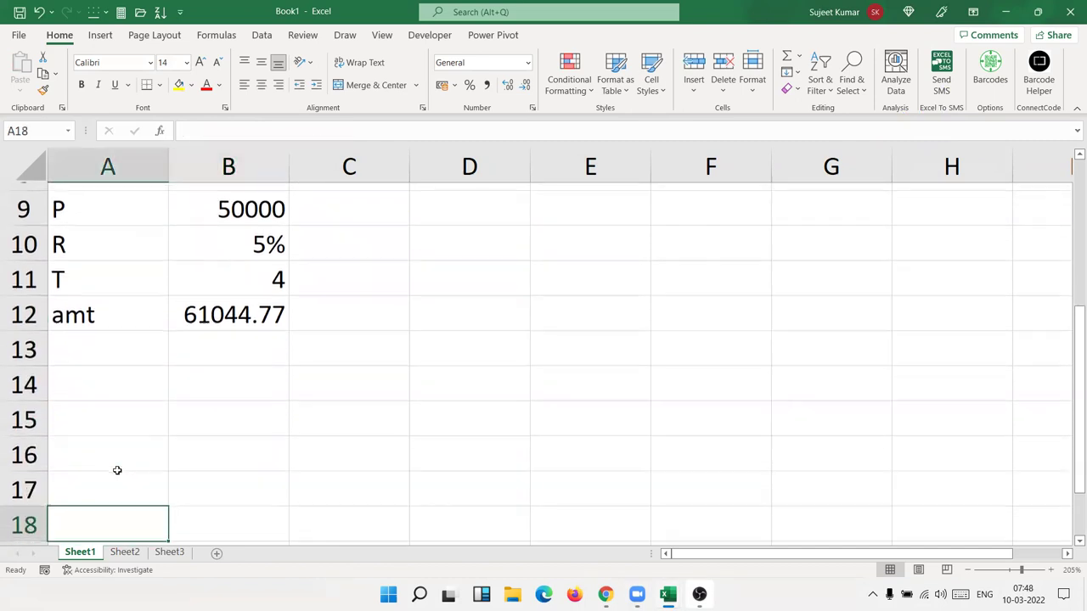
{"action": "key", "text": "Up"}
{"action": "key", "text": "Up"}
{"action": "key", "text": "Up"}
{"action": "key", "text": "Up"}
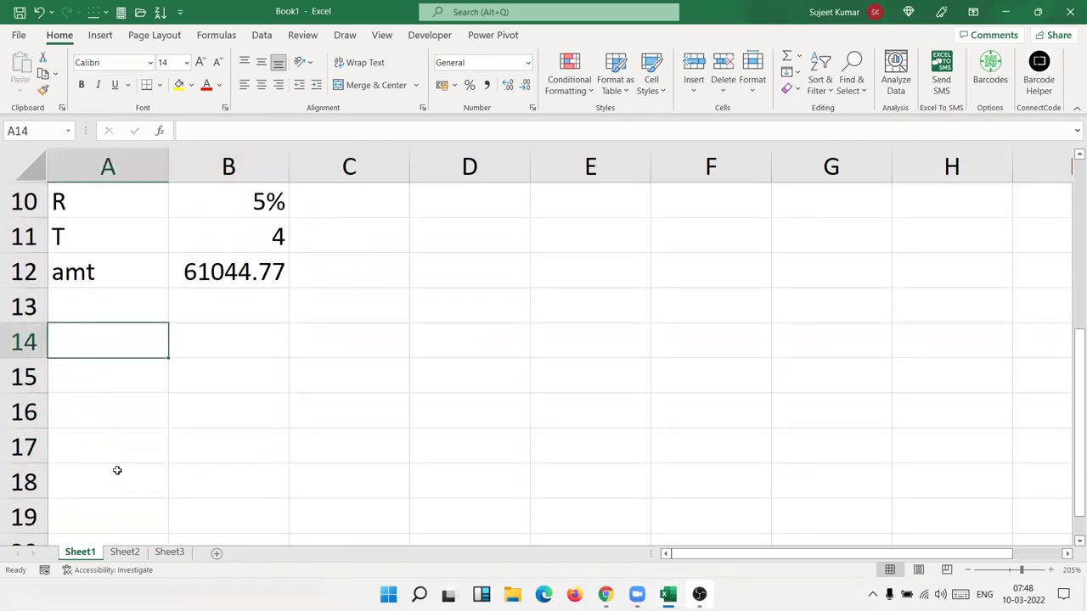
{"action": "type", "text": "Cost"}
{"action": "key", "text": "Tab"}
{"action": "type", "text": "50"}
{"action": "key", "text": "Return"}
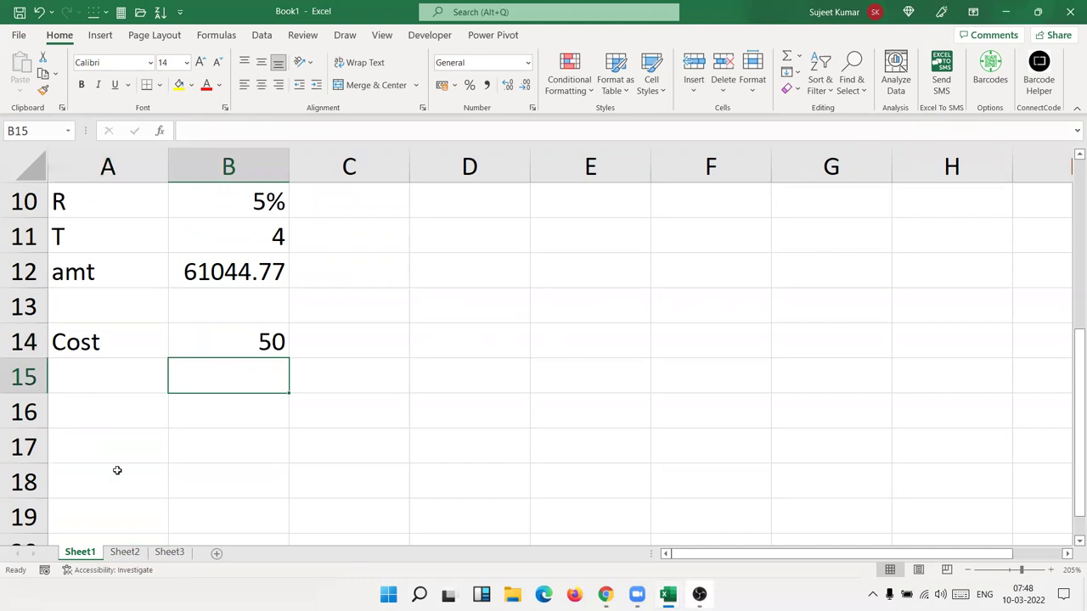
- Enter the label MRP in A15 with a ? placeholder in B15
{"action": "key", "text": "Left"}
{"action": "type", "text": "MRP"}
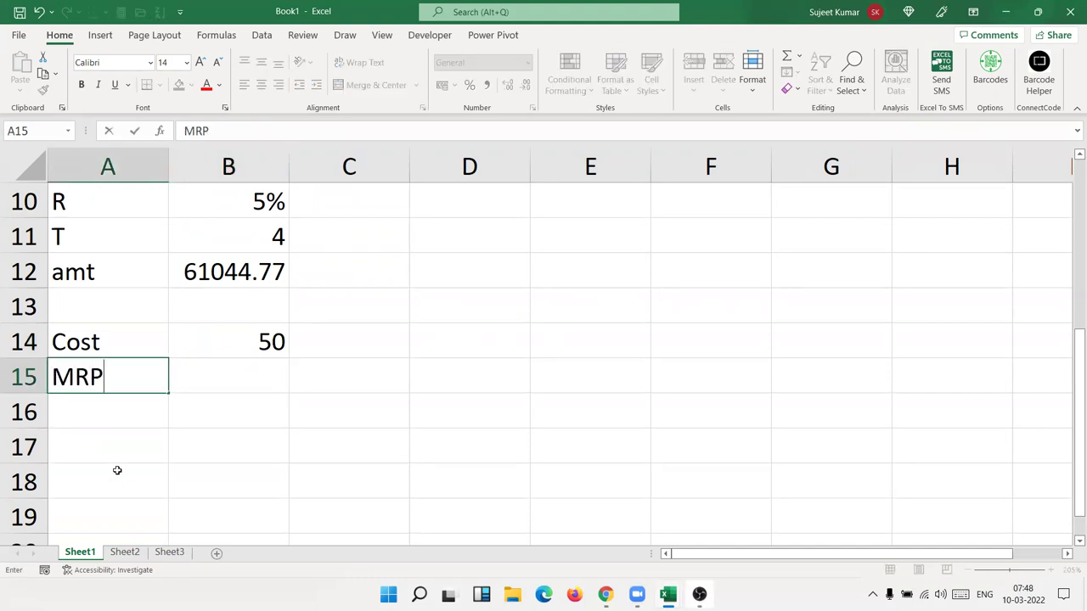
{"action": "key", "text": "Tab"}
{"action": "type", "text": "?"}
{"action": "key", "text": "Return"}
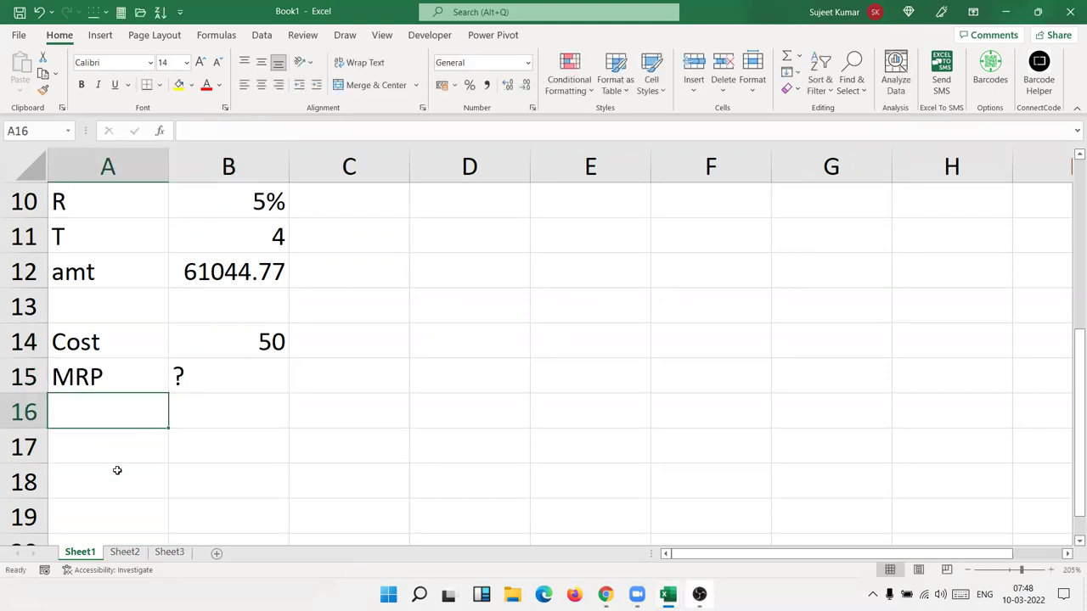
{"action": "key", "text": "Right"}
{"action": "key", "text": "Right"}
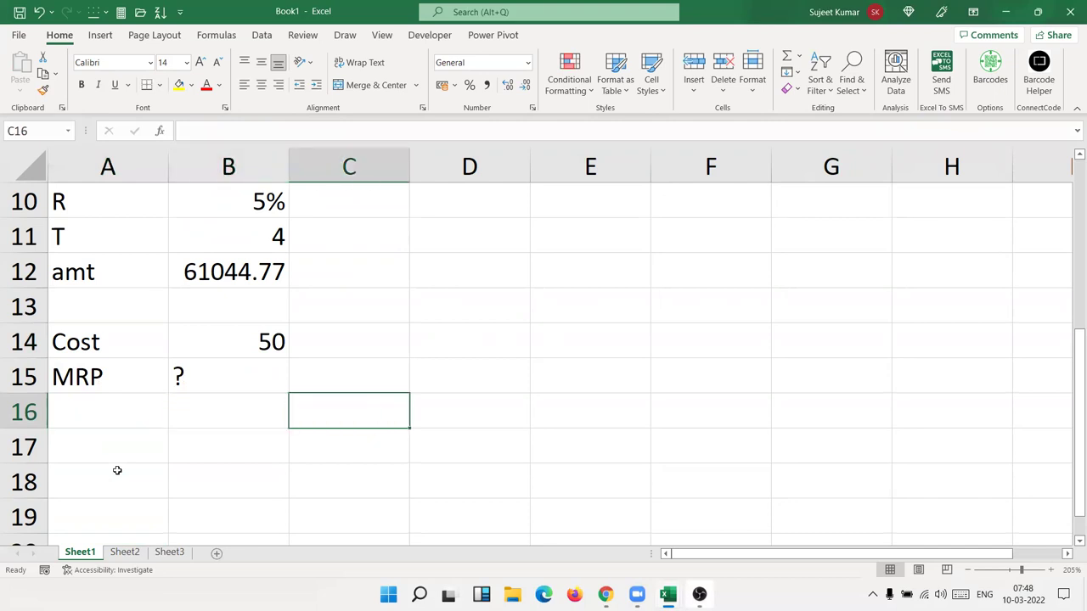
- Enter 5% of the B14 cost in C16 and cost plus that markup in C17
{"action": "type", "text": "="}
{"action": "key", "text": "Up"}
{"action": "key", "text": "Up"}
{"action": "key", "text": "Left"}
{"action": "type", "text": "*5%"}
{"action": "key", "text": "Return"}
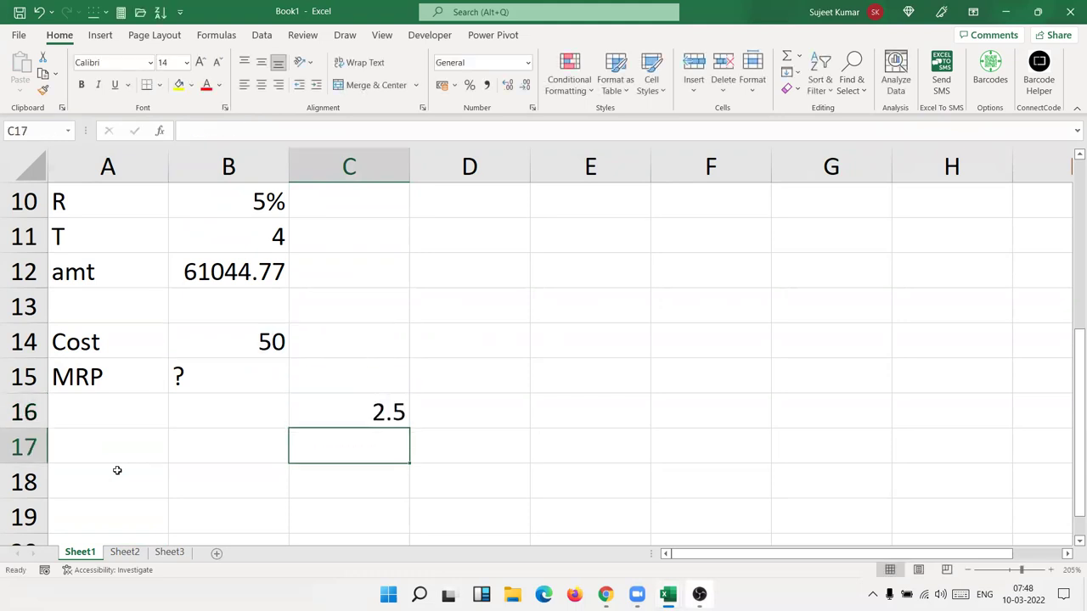
{"action": "type", "text": "="}
{"action": "key", "text": "Left"}
{"action": "key", "text": "Up"}
{"action": "key", "text": "Up"}
{"action": "key", "text": "Up"}
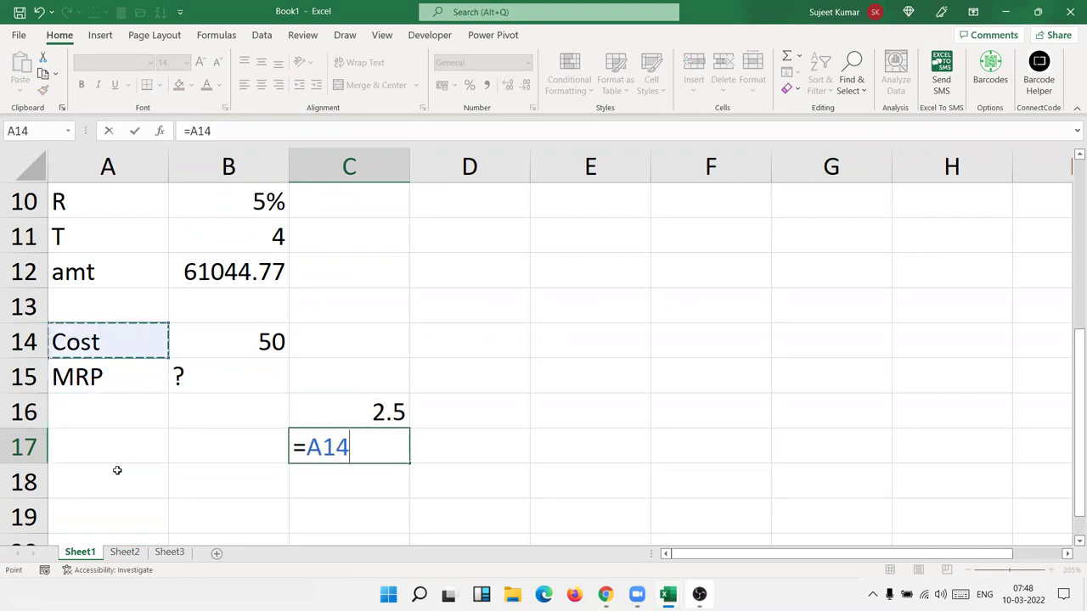
{"action": "key", "text": "Right"}
{"action": "type", "text": "+"}
{"action": "key", "text": "Up"}
{"action": "key", "text": "Return"}
- Add a 10% markup of C17 in D16 and the running total =C17+D16 in D17
{"action": "key", "text": "Up"}
{"action": "key", "text": "Up"}
{"action": "key", "text": "Right"}
{"action": "type", "text": "="}
{"action": "key", "text": "Down"}
{"action": "key", "text": "Left"}
{"action": "type", "text": "*10%"}
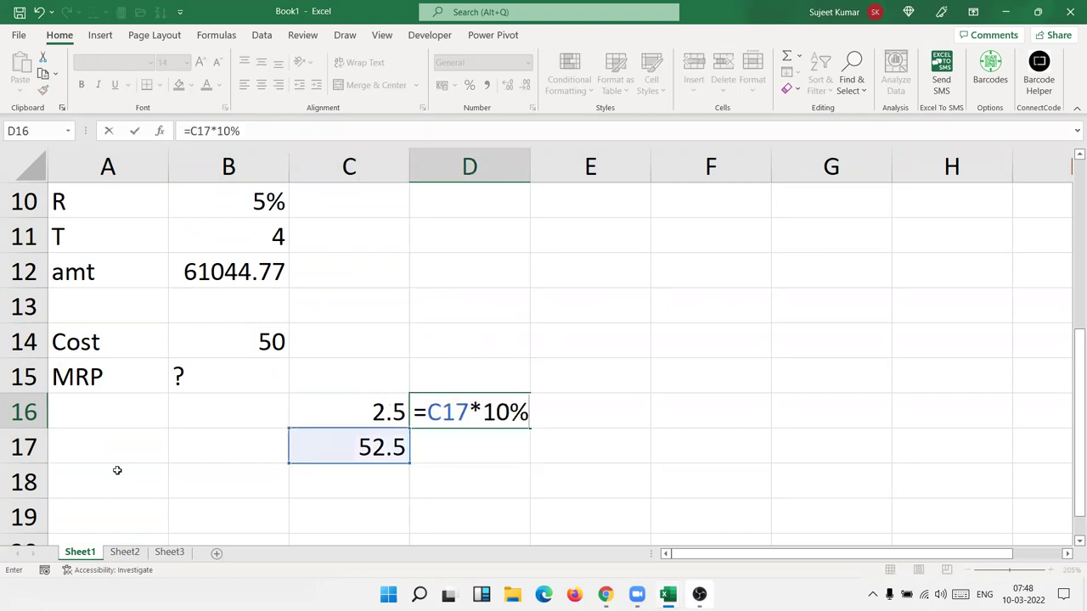
{"action": "key", "text": "Return"}
{"action": "type", "text": "="}
{"action": "key", "text": "Left"}
{"action": "type", "text": "+"}
{"action": "key", "text": "Up"}
{"action": "key", "text": "Return"}
- Add a 15% markup of D17 in E16 and the running total =D17+E16 in E17
{"action": "key", "text": "Up"}
{"action": "key", "text": "Up"}
{"action": "key", "text": "Right"}
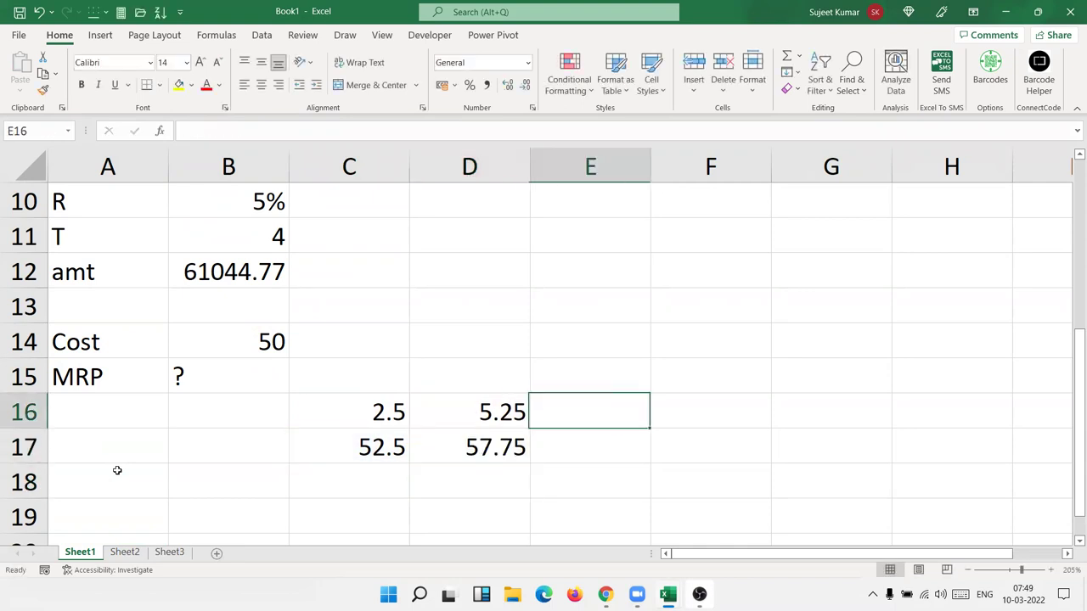
{"action": "type", "text": "="}
{"action": "key", "text": "Left"}
{"action": "key", "text": "Down"}
{"action": "type", "text": "*"}
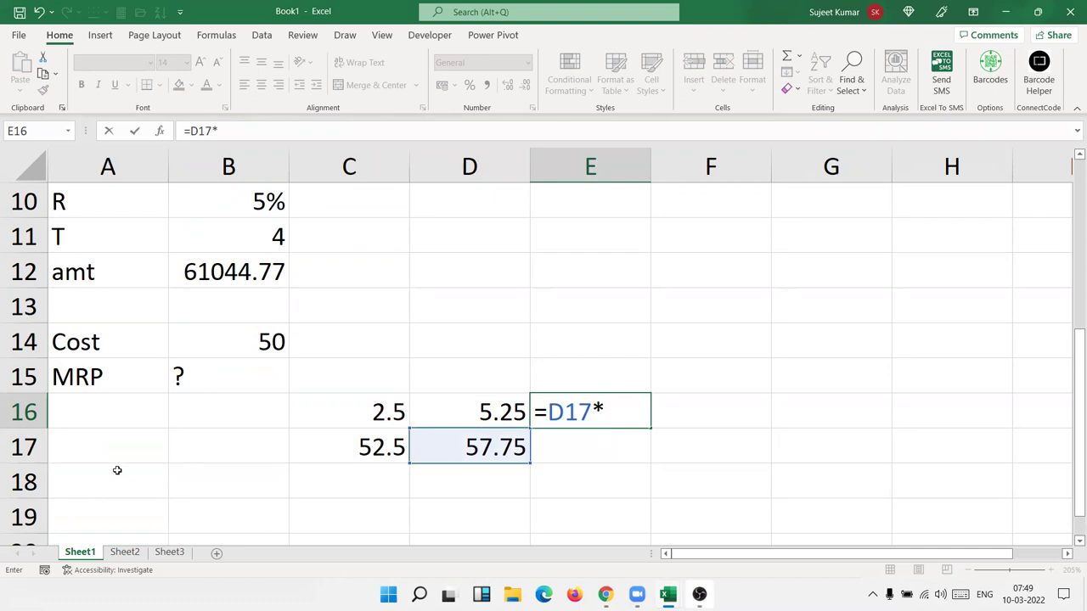
{"action": "type", "text": "15"}
{"action": "type", "text": "%"}
{"action": "key", "text": "Return"}
{"action": "type", "text": "="}
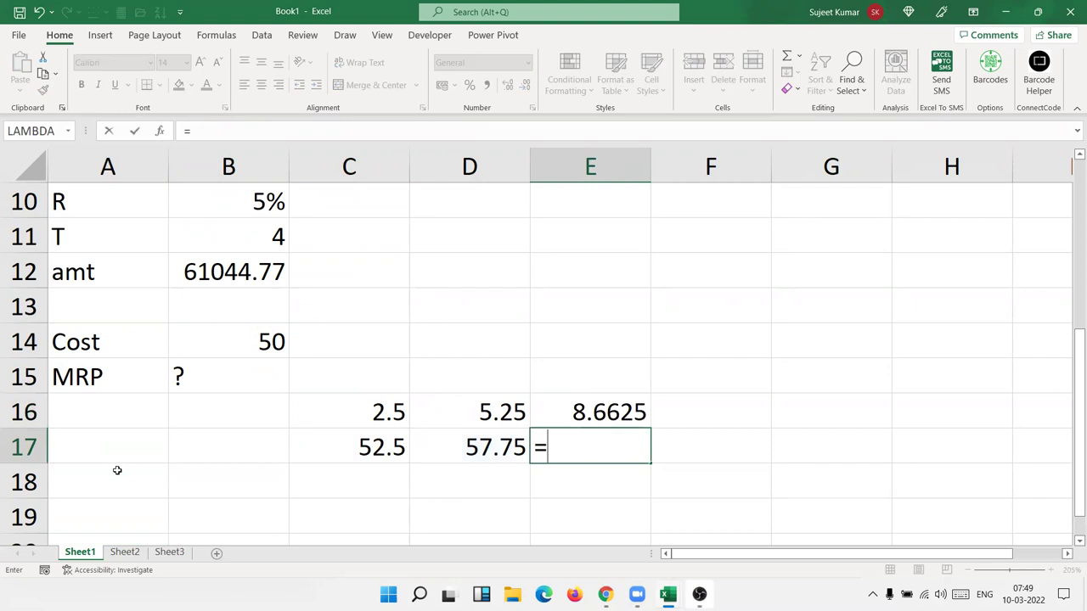
{"action": "key", "text": "Left"}
{"action": "type", "text": "+"}
{"action": "key", "text": "Up"}
{"action": "key", "text": "Return"}
- Add the 20% markup of E17 in F16 and the final price =E17+F16 in F17
{"action": "key", "text": "Up"}
{"action": "key", "text": "Up"}
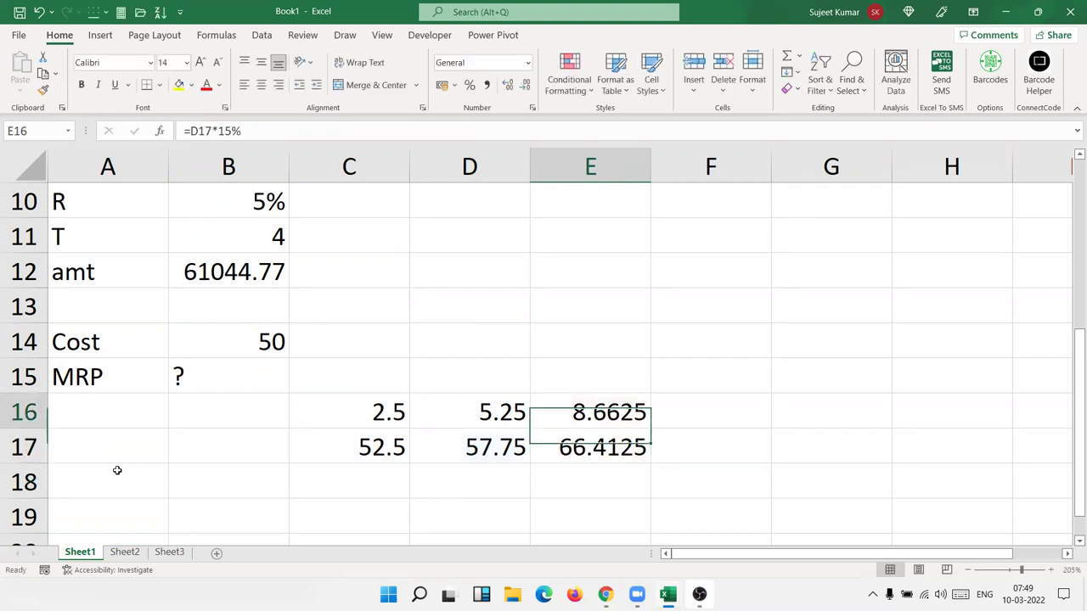
{"action": "key", "text": "Right"}
{"action": "type", "text": "="}
{"action": "key", "text": "Down"}
{"action": "key", "text": "Left"}
{"action": "type", "text": "*20%"}
{"action": "key", "text": "Return"}
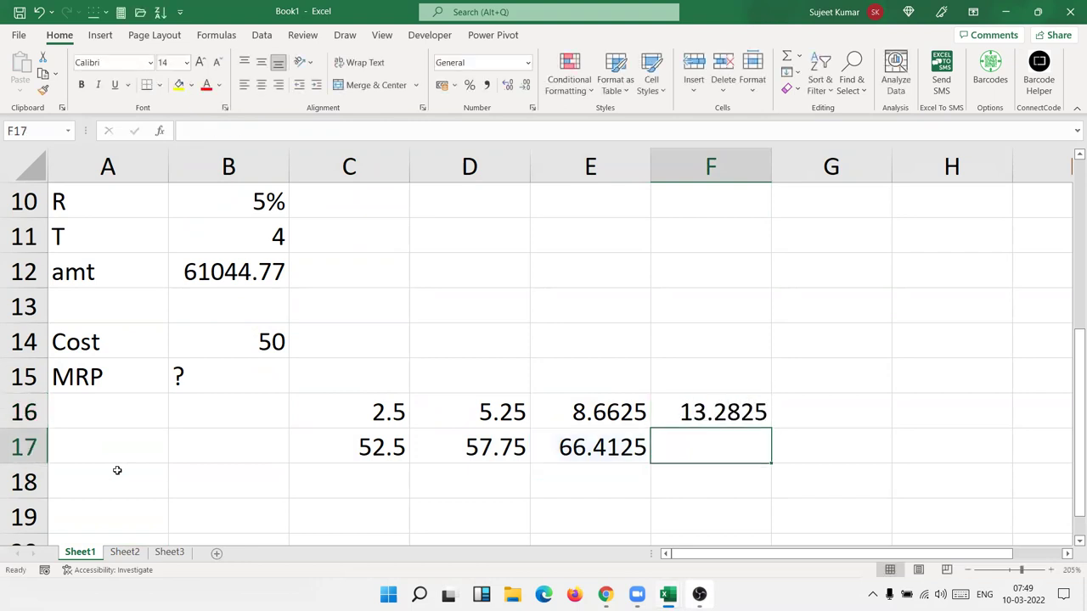
{"action": "type", "text": "="}
{"action": "key", "text": "Left"}
{"action": "type", "text": "+"}
{"action": "key", "text": "Up"}
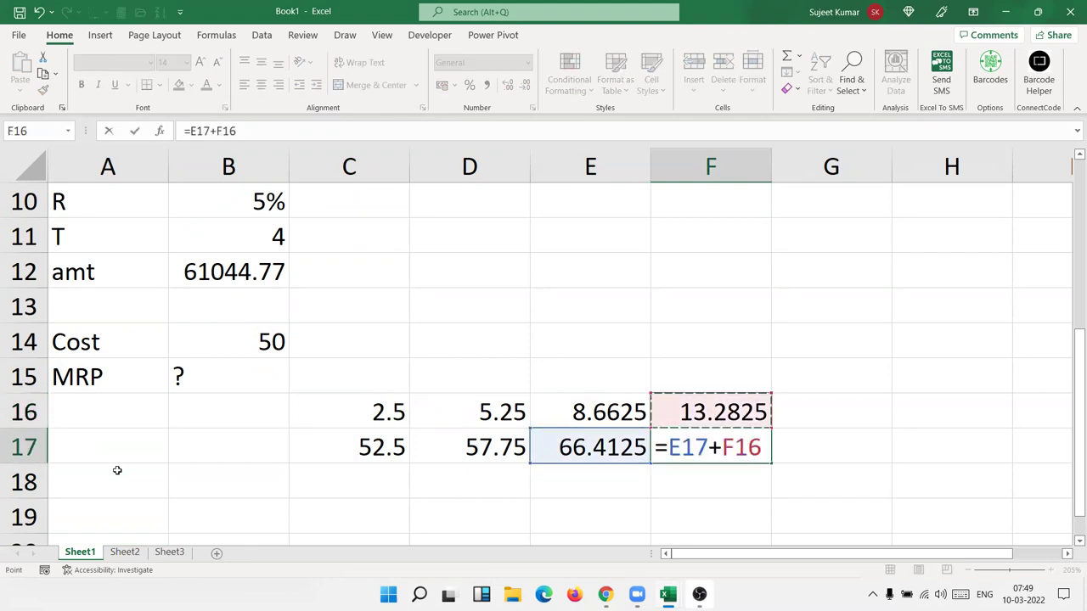
{"action": "key", "text": "Return"}
- Select the markup grid C16:F17
{"action": "key", "text": "Up"}
{"action": "key", "text": "Up"}
{"action": "key", "text": "Up"}
{"action": "key", "text": "Up"}
{"action": "key", "text": "Down"}
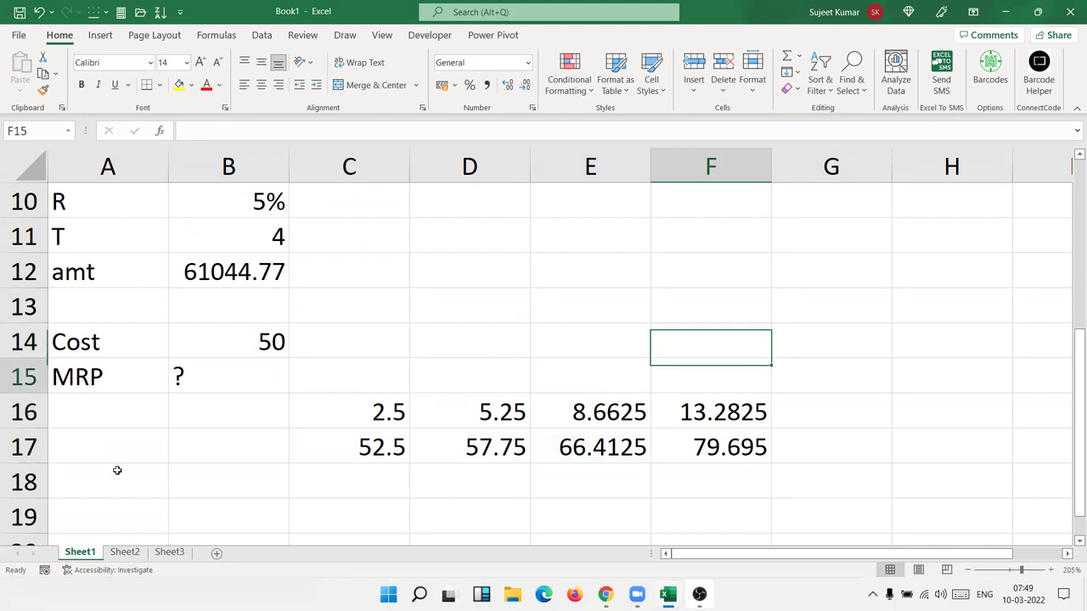
{"action": "key", "text": "Down"}
{"action": "key", "text": "Down"}
{"action": "key", "text": "Left"}
{"action": "key", "text": "Left"}
{"action": "key", "text": "Left"}
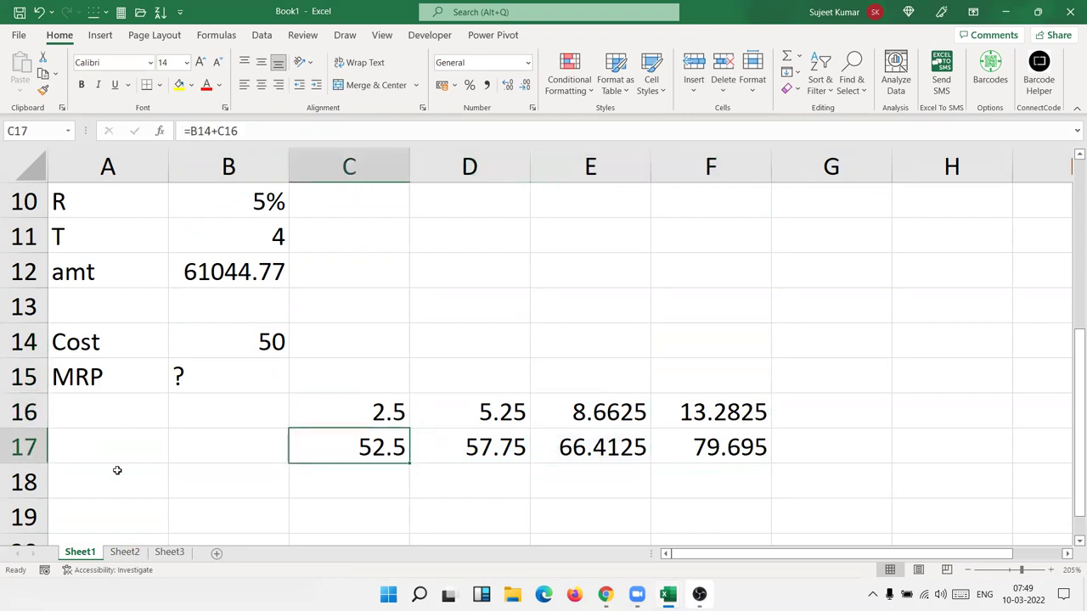
{"action": "key", "text": "Up"}
{"action": "key", "text": "Up"}
{"action": "key", "text": "Up"}
{"action": "key", "text": "Down"}
{"action": "key", "text": "Left"}
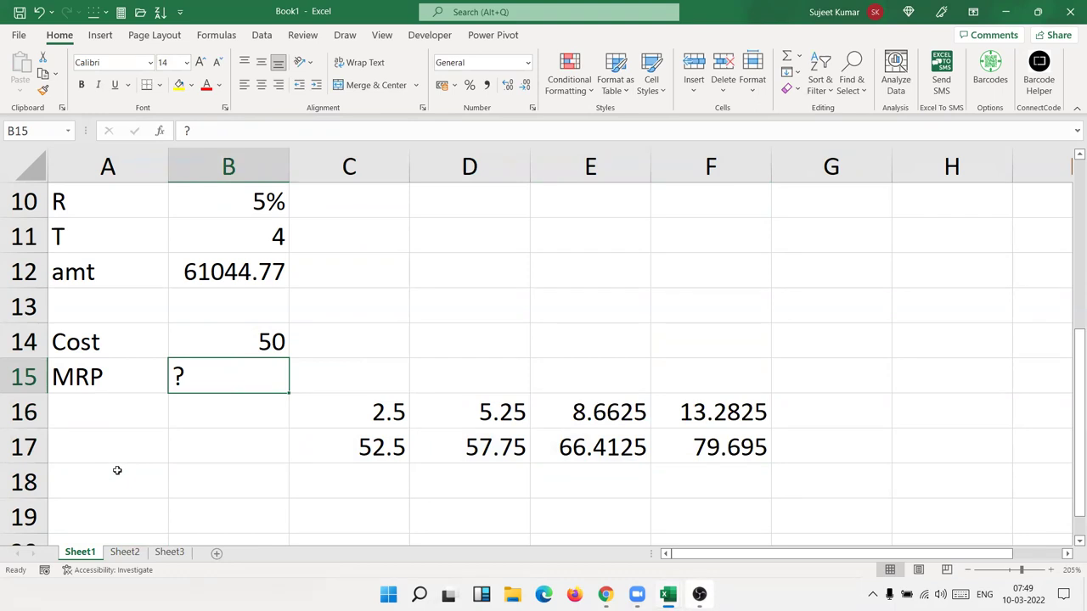
{"action": "left_click_drag", "start_coordinate": [347, 418], "coordinate": [672, 431]}
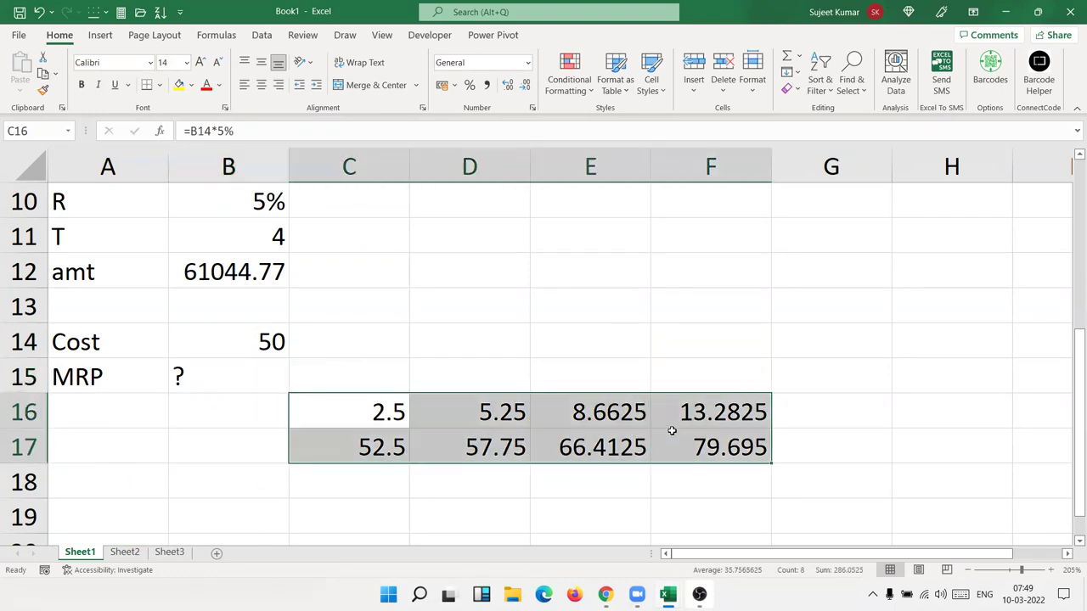
- Copy the B14*5% expression from C16's formula
{"action": "double_click", "coordinate": [379, 443]}
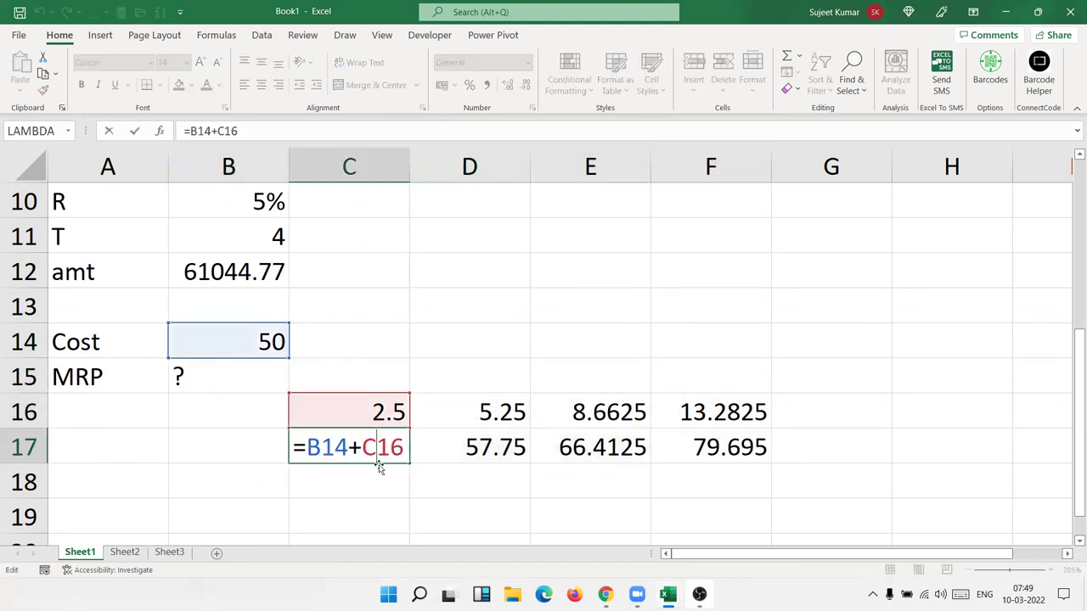
{"action": "left_click", "coordinate": [365, 411]}
{"action": "type", "text": "`"}
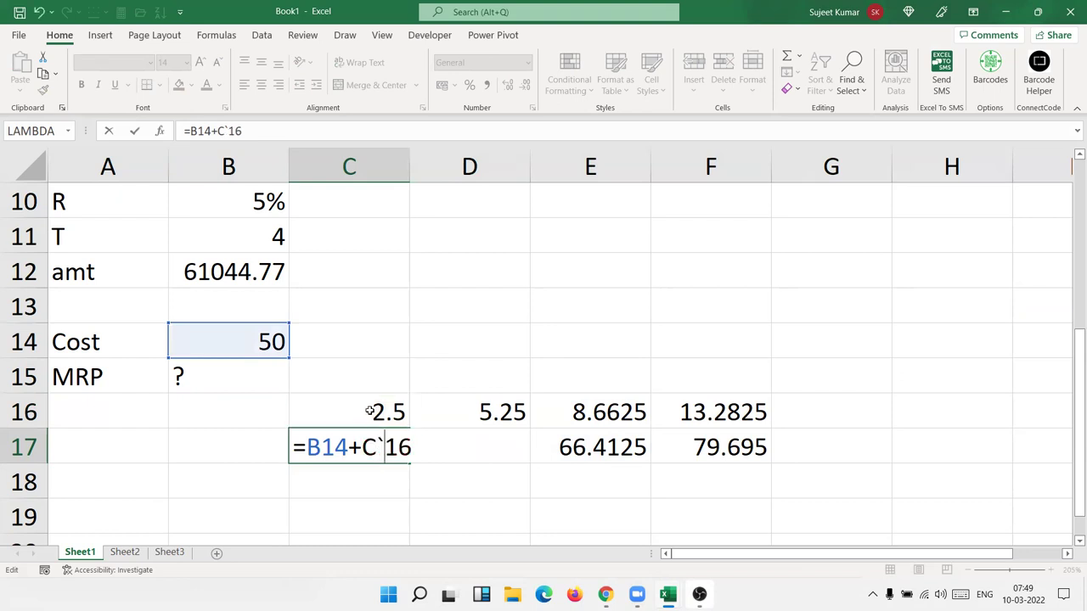
{"action": "key", "text": "Escape"}
{"action": "double_click", "coordinate": [368, 411]}
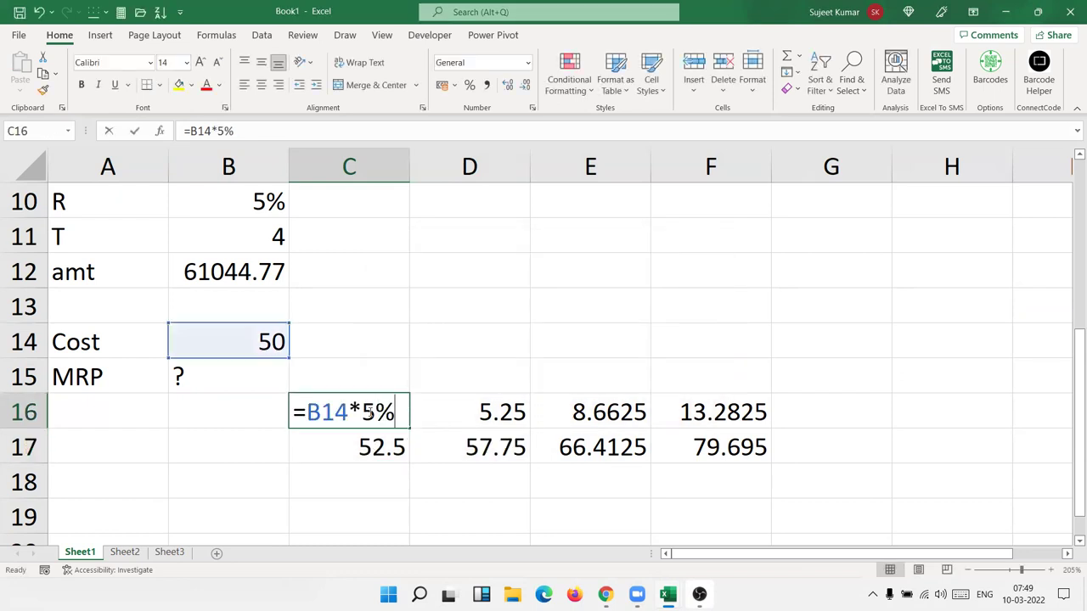
{"action": "left_click_drag", "start_coordinate": [308, 412], "coordinate": [408, 405]}
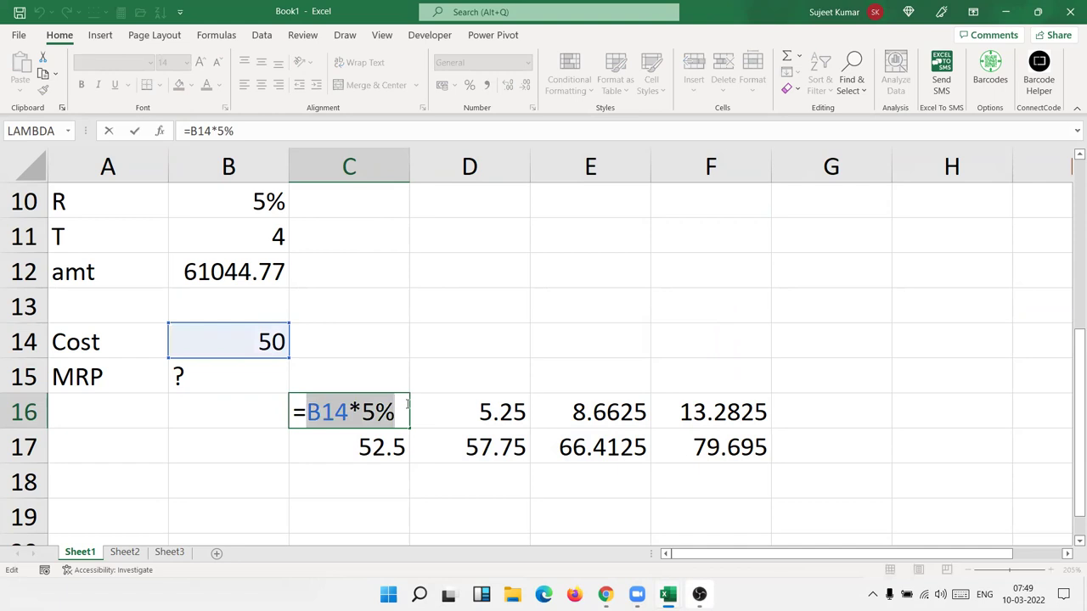
{"action": "key", "text": "Escape"}
- Rewrite C17 as =B14+(B14*5%) and clear the 2.5 helper value in C16
{"action": "double_click", "coordinate": [390, 446]}
{"action": "double_click", "coordinate": [394, 447]}
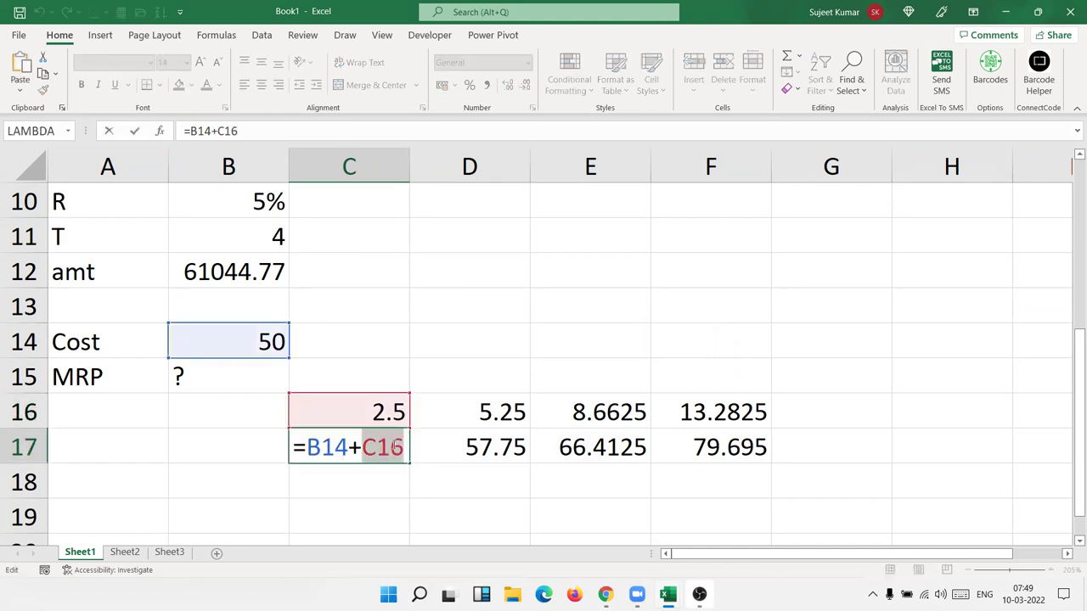
{"action": "key", "text": "BackSpace"}
{"action": "type", "text": ")"}
{"action": "key", "text": "BackSpace"}
{"action": "type", "text": "("}
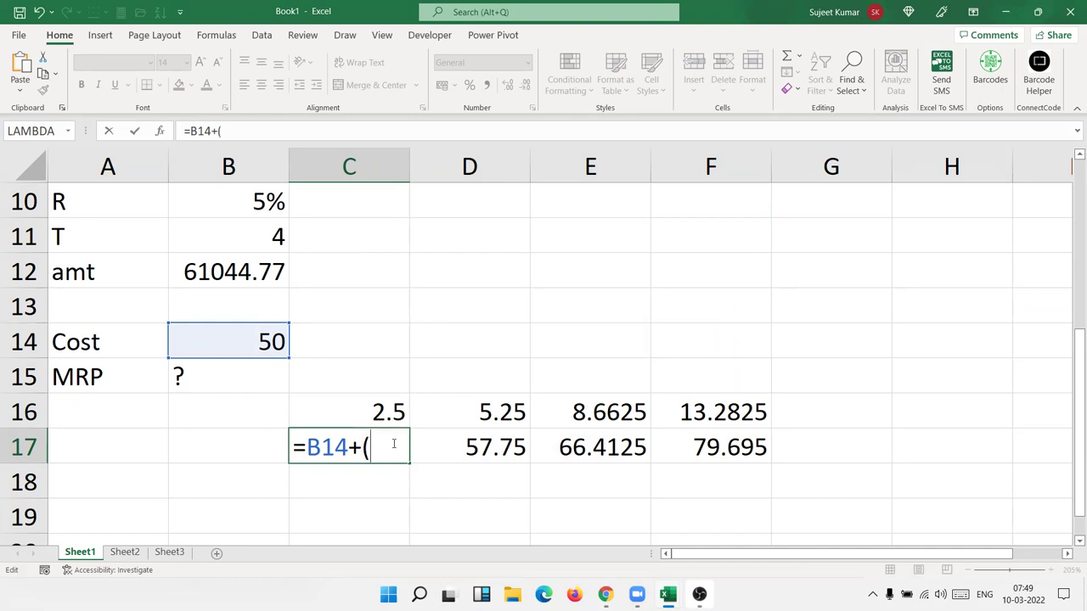
{"action": "type", "text": "B14*5%)"}
{"action": "key", "text": "Return"}
{"action": "left_click", "coordinate": [393, 444]}
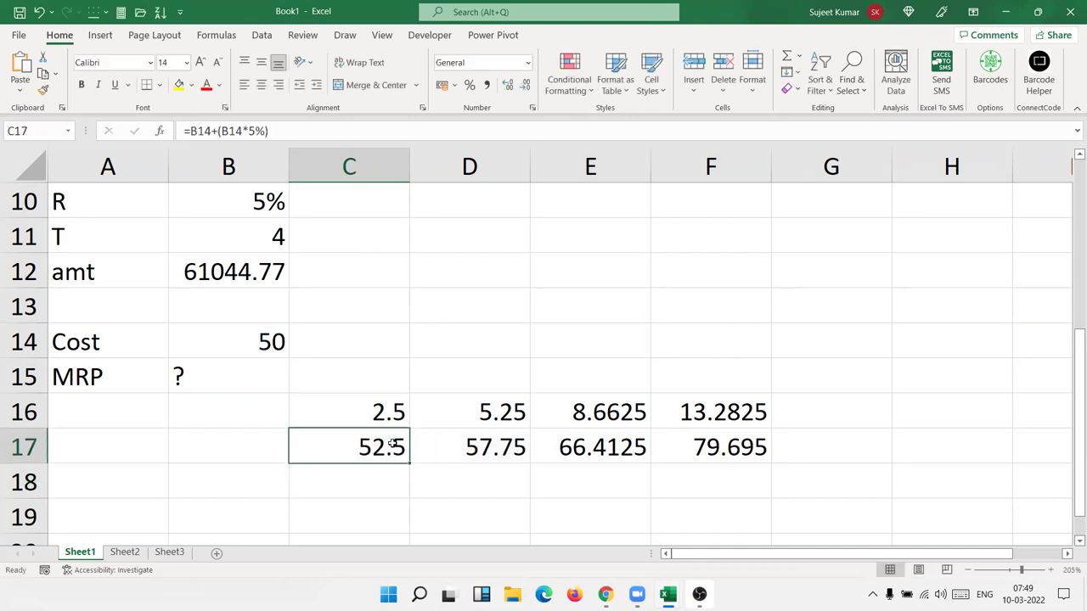
{"action": "key", "text": "Up"}
{"action": "key", "text": "Delete"}
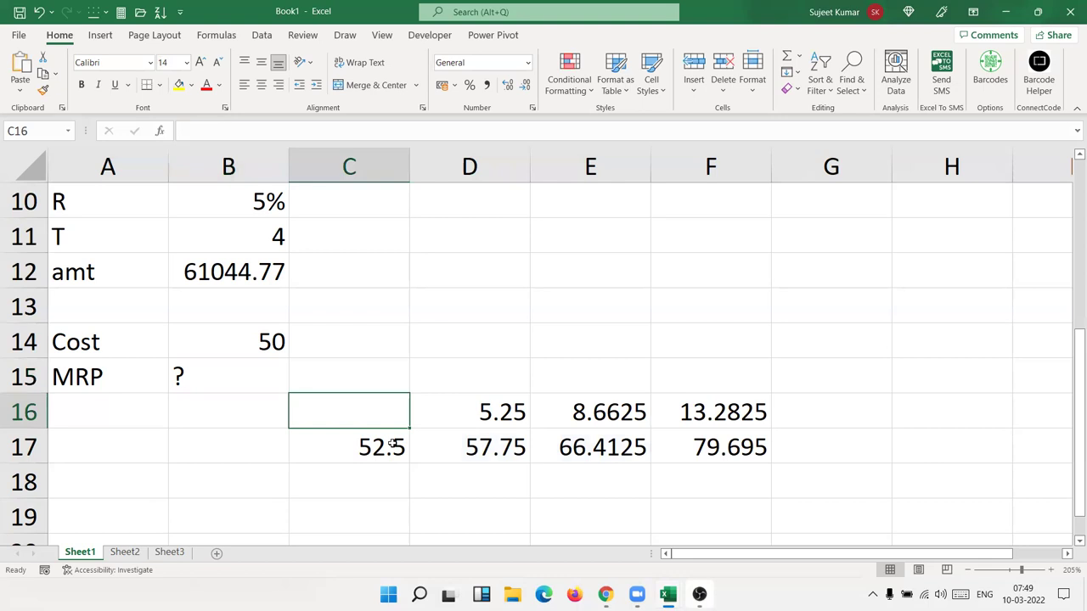
- Copy the B14+(B14*5%) expression from C17 for reuse in D16
{"action": "left_click", "coordinate": [393, 445]}
{"action": "double_click", "coordinate": [393, 445]}
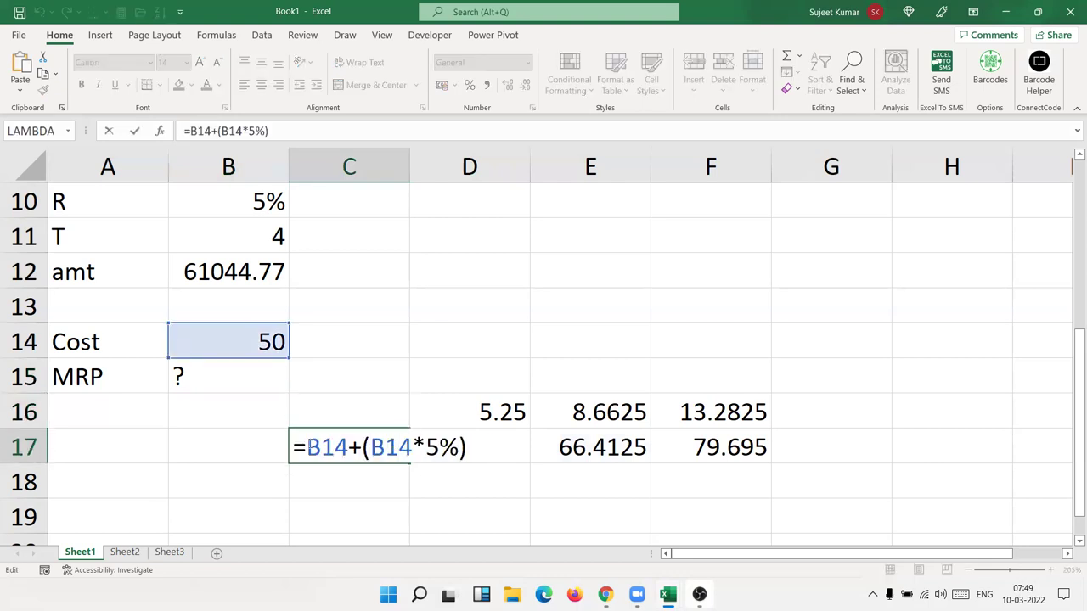
{"action": "left_click_drag", "start_coordinate": [456, 445], "coordinate": [484, 444]}
{"action": "key", "text": "Escape"}
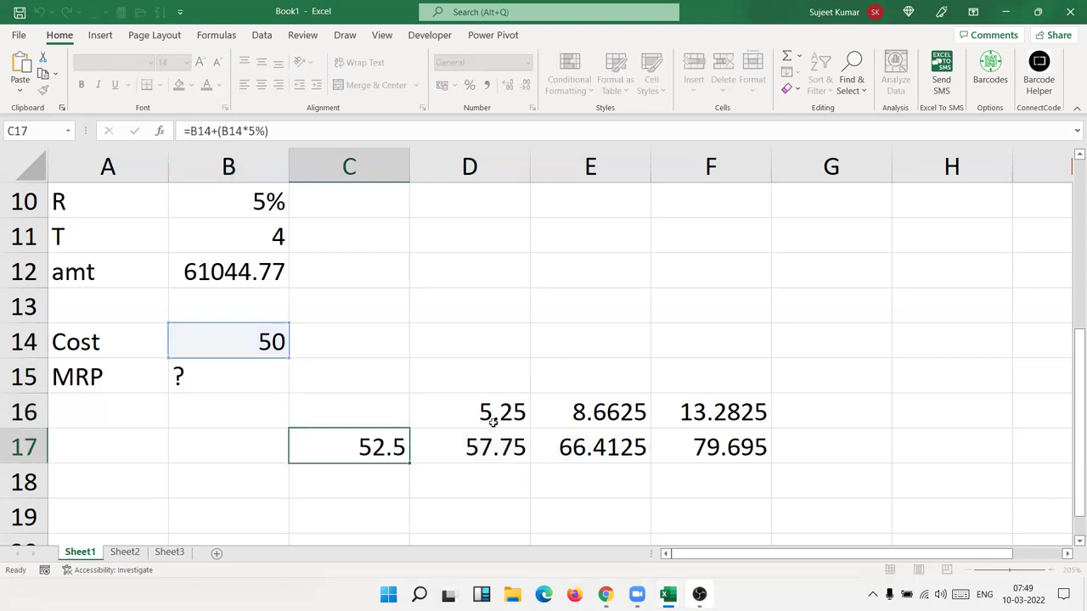
{"action": "double_click", "coordinate": [495, 416]}
- Replace D16's C17 reference with (B14+(B14*5%))
{"action": "double_click", "coordinate": [445, 413]}
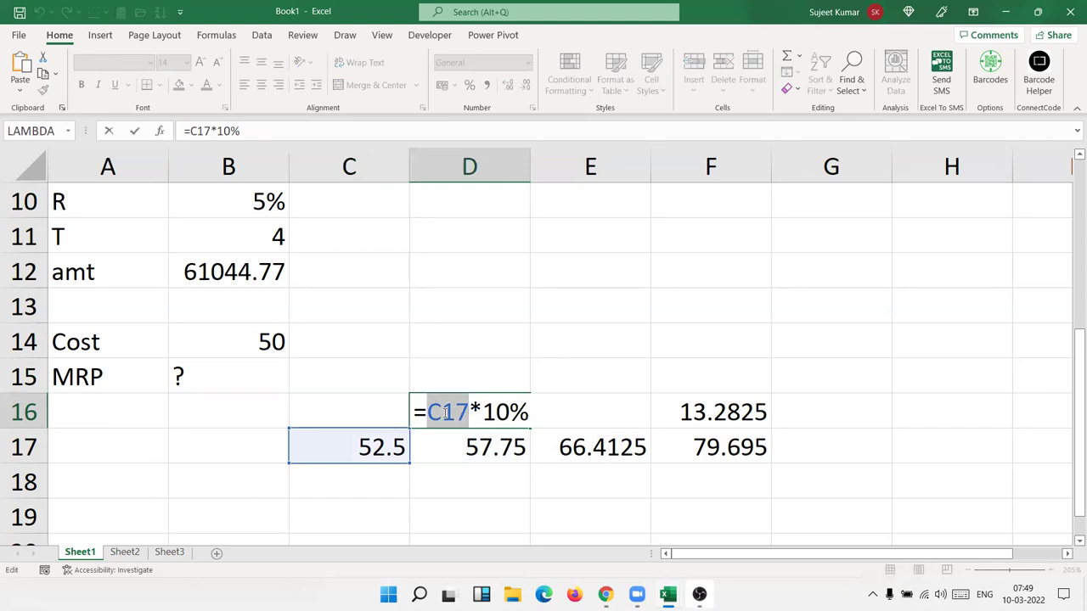
{"action": "type", "text": "()"}
{"action": "key", "text": "Left"}
{"action": "type", "text": "B14+(B14*5%)"}
{"action": "key", "text": "Return"}
- Replace D17's C17 reference with (B14+(B14*5%)) and delete the 52.5 helper in C17
{"action": "double_click", "coordinate": [494, 445]}
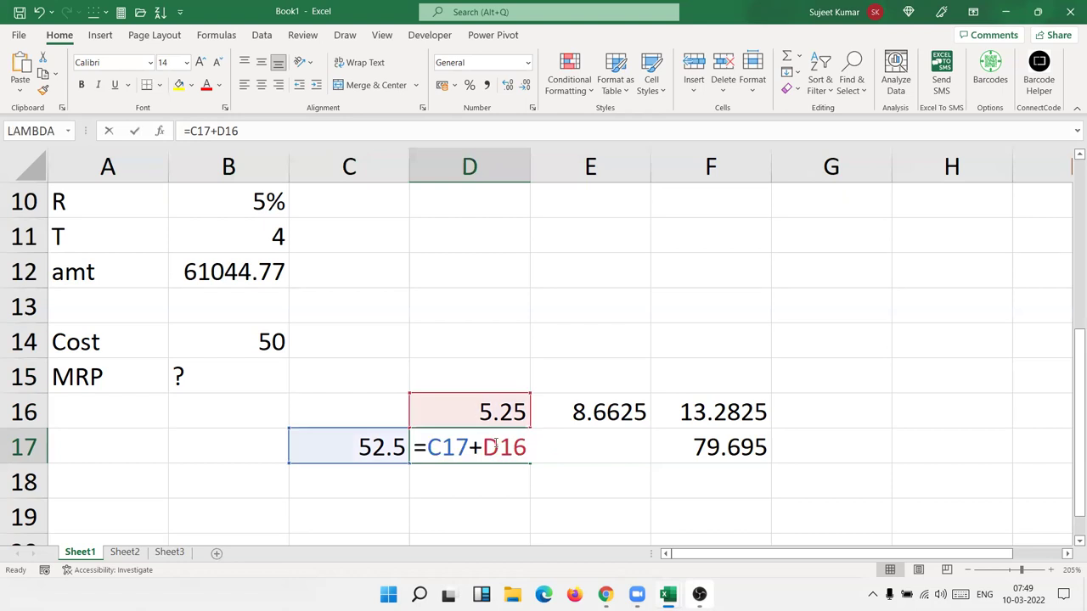
{"action": "double_click", "coordinate": [454, 445]}
{"action": "type", "text": "()"}
{"action": "key", "text": "Left"}
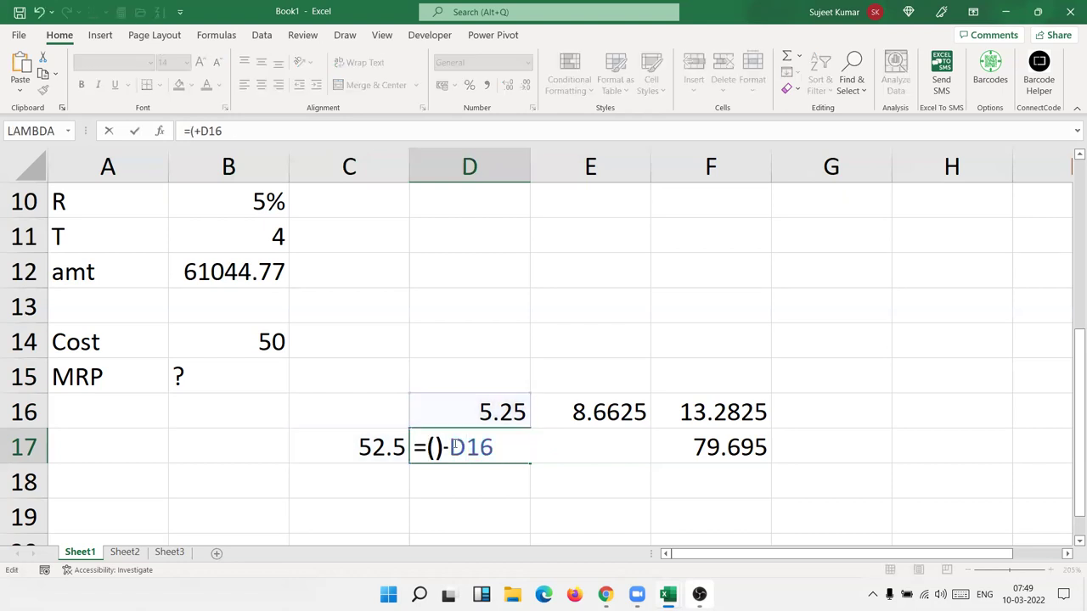
{"action": "type", "text": "B14+(B14*5%)"}
{"action": "key", "text": "Return"}
{"action": "key", "text": "Up"}
{"action": "key", "text": "Delete"}
- Copy D16's complete 10% markup expression
{"action": "key", "text": "Up"}
{"action": "key", "text": "Right"}
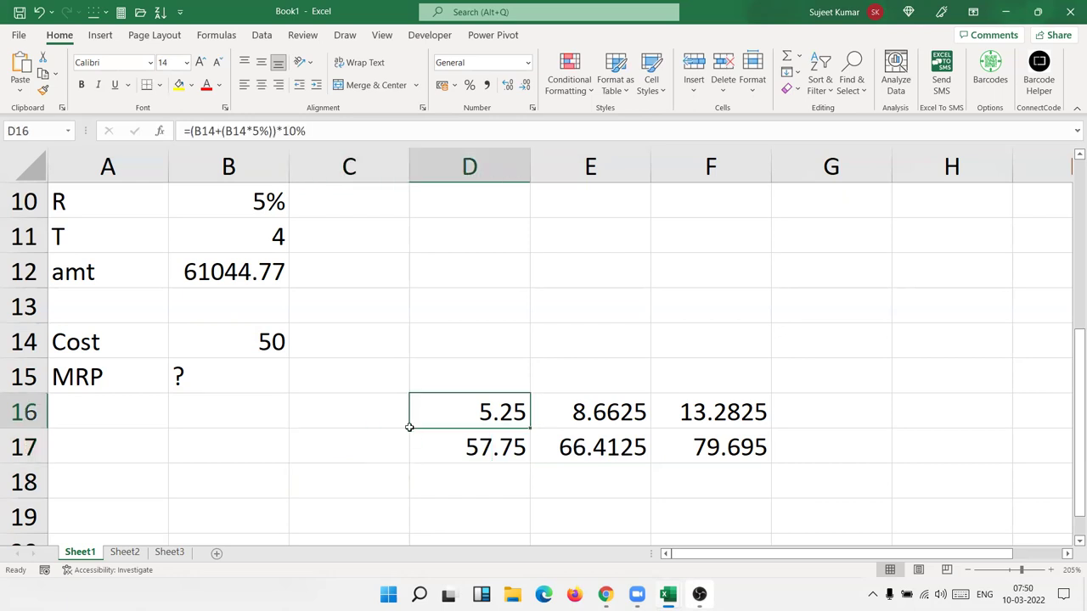
{"action": "double_click", "coordinate": [460, 418]}
{"action": "left_click_drag", "start_coordinate": [429, 413], "coordinate": [670, 441]}
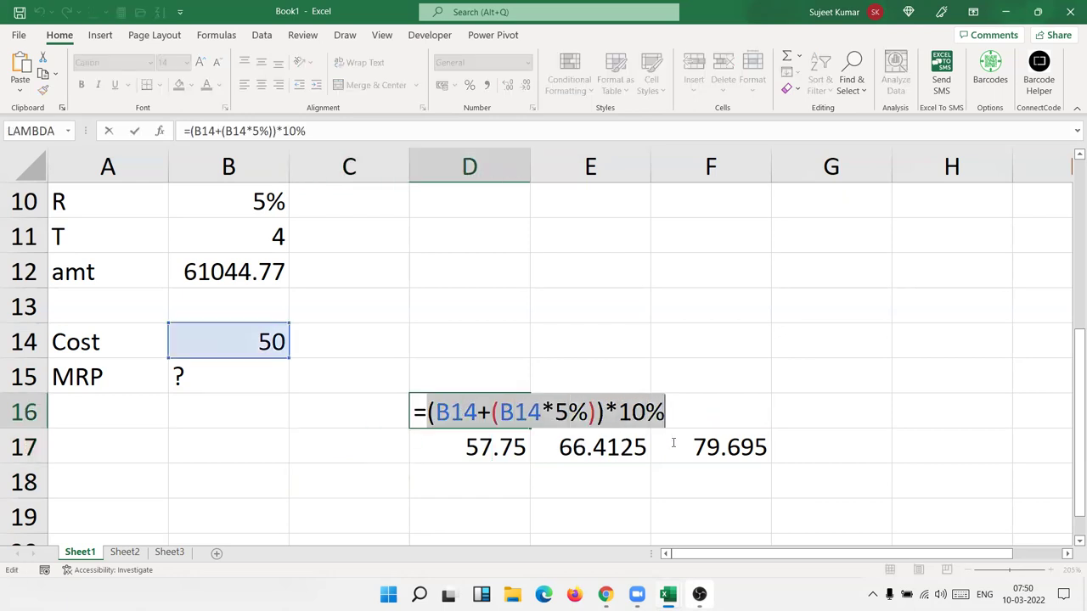
{"action": "key", "text": "Escape"}
- Substitute the pasted markup expression for D16 in D17's formula and clear D16
{"action": "double_click", "coordinate": [474, 444]}
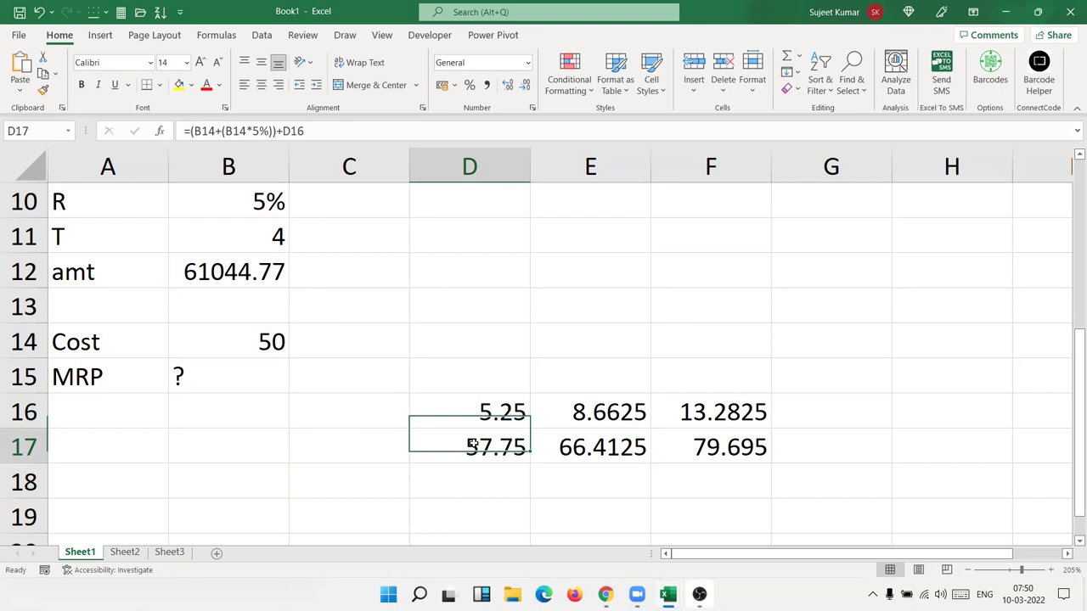
{"action": "double_click", "coordinate": [627, 448]}
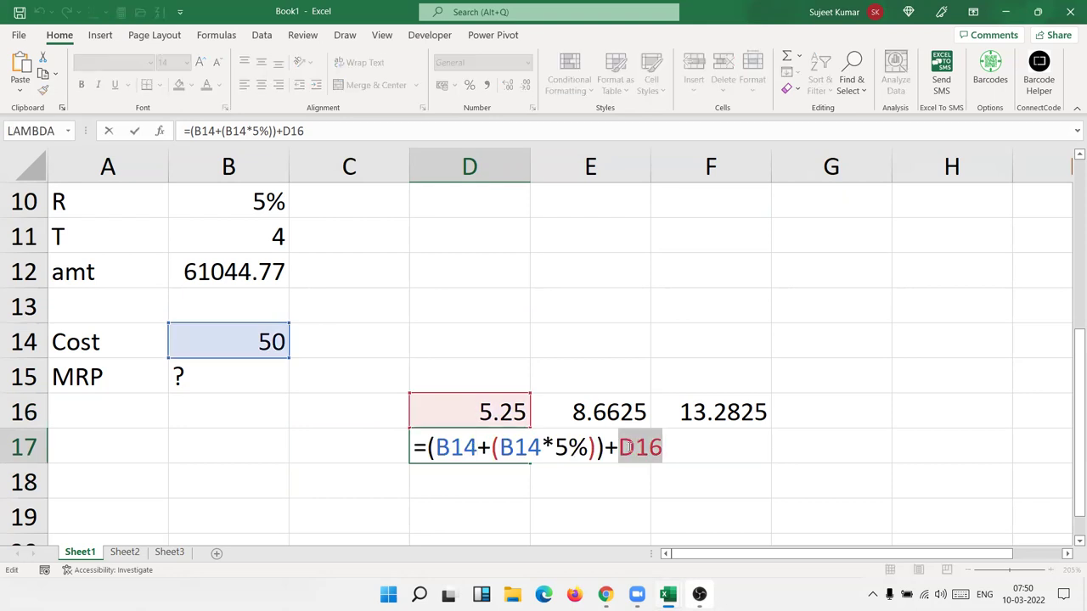
{"action": "type", "text": "("}
{"action": "type", "text": "B14+(B14*5%)"}
{"action": "type", "text": ")"}
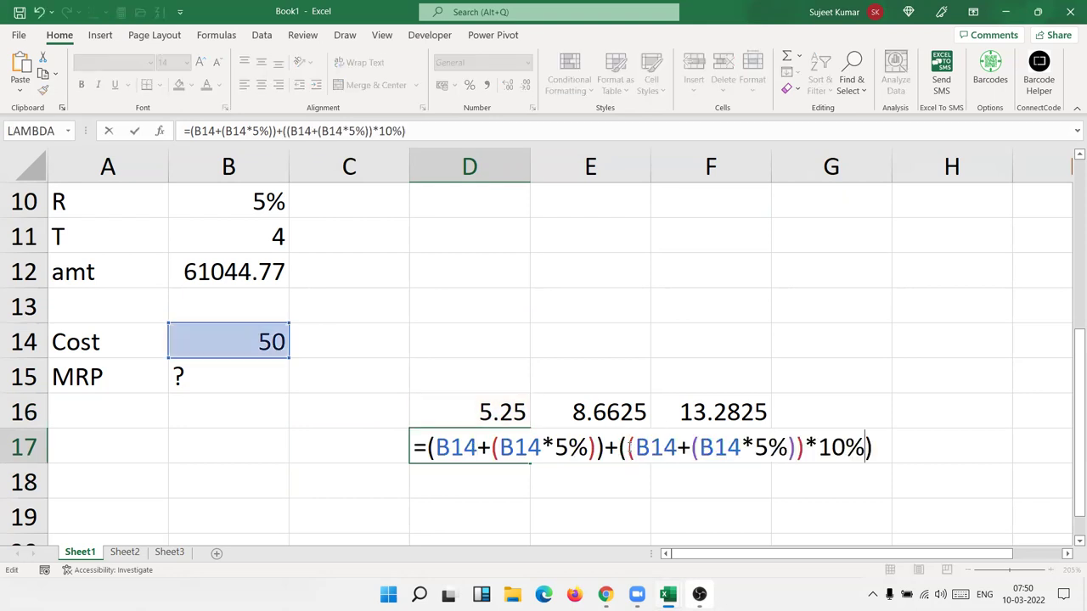
{"action": "key", "text": "Return"}
{"action": "key", "text": "Up"}
{"action": "key", "text": "Up"}
{"action": "key", "text": "Delete"}
{"action": "key", "text": "Down"}
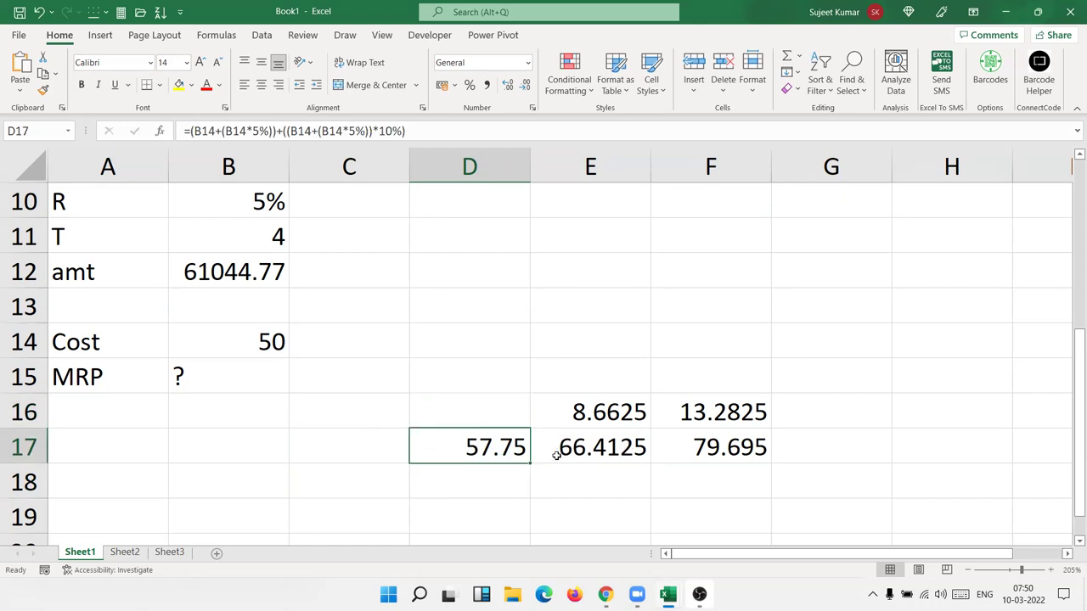
{"action": "double_click", "coordinate": [499, 448]}
{"action": "left_click_drag", "start_coordinate": [429, 448], "coordinate": [913, 454]}
{"action": "key", "text": "ctrl+c"}
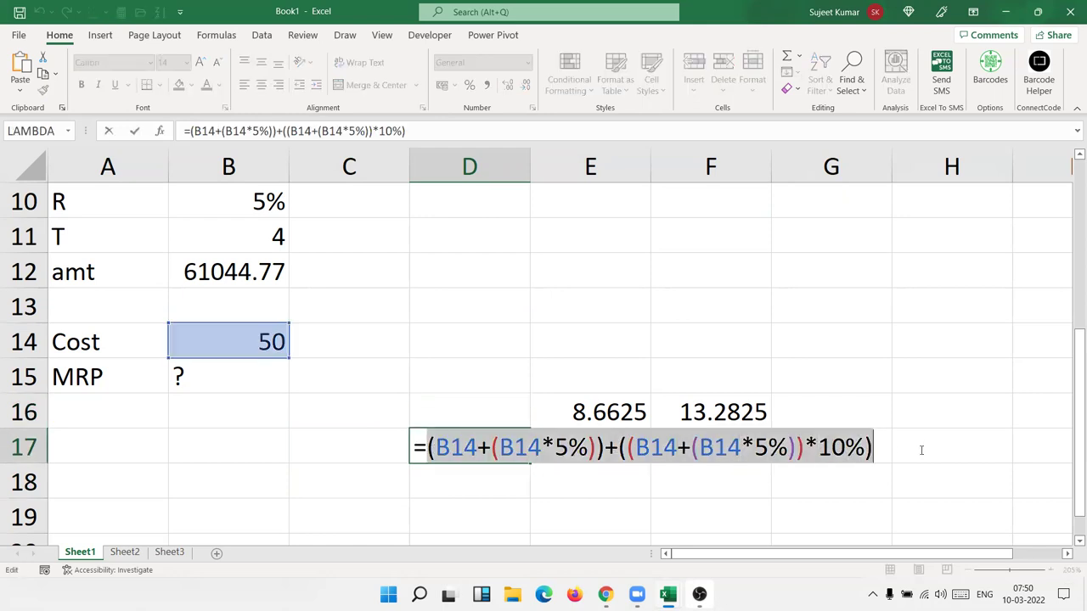
- In E16, replace the D17 reference with the pasted B14-based expression in parentheses
{"action": "key", "text": "Escape"}
{"action": "double_click", "coordinate": [577, 403]}
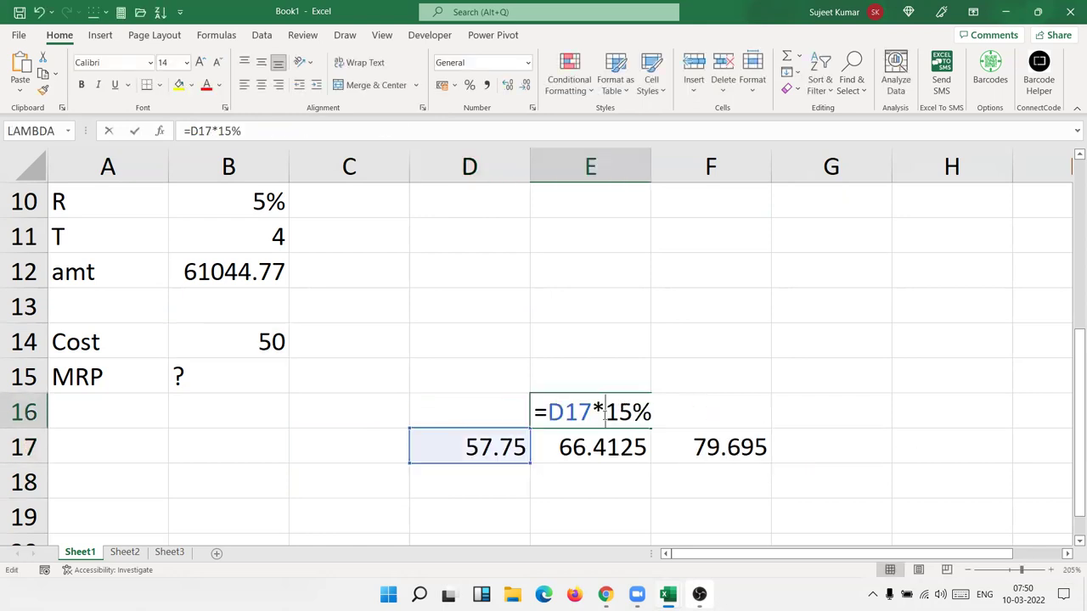
{"action": "double_click", "coordinate": [575, 401]}
{"action": "type", "text": "()"}
{"action": "key", "text": "Left"}
{"action": "key", "text": "ctrl+v"}
{"action": "key", "text": "Return"}
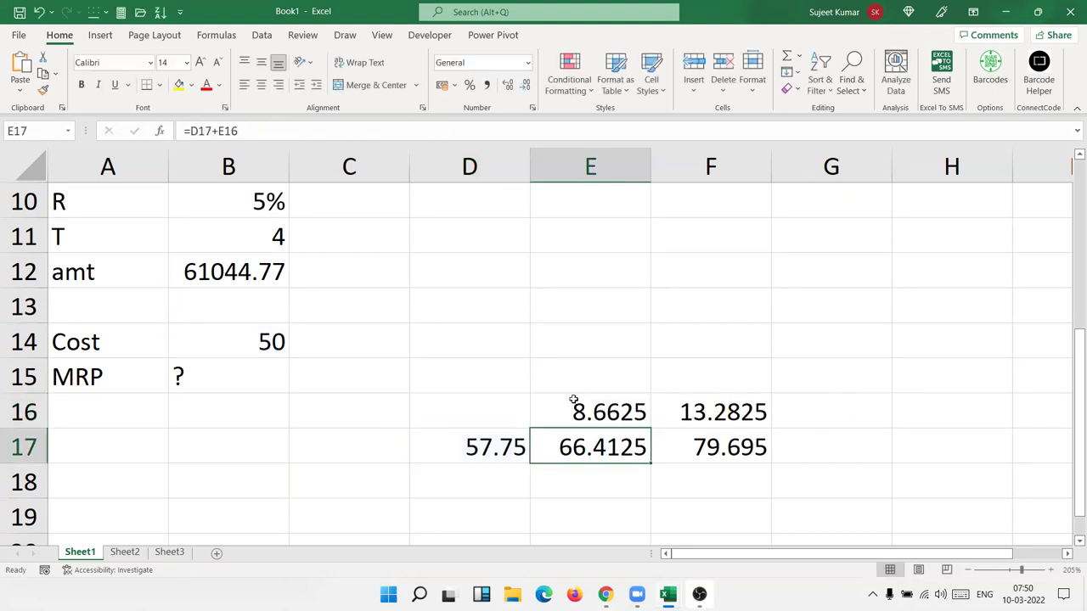
- In E17, replace the D17 reference with the pasted B14-based expression in parentheses
{"action": "double_click", "coordinate": [580, 451]}
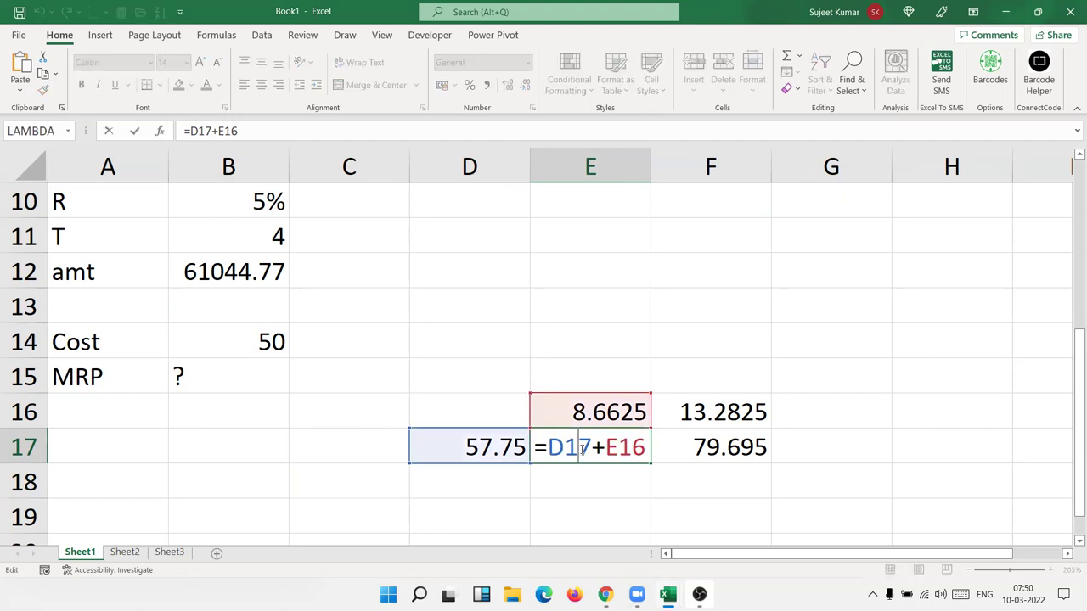
{"action": "double_click", "coordinate": [582, 450]}
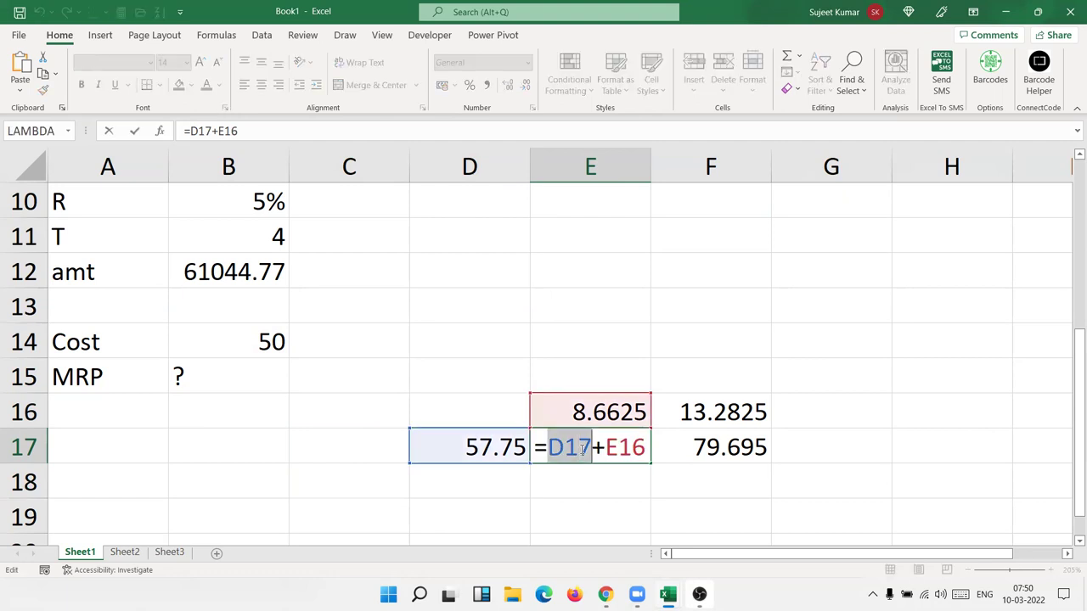
{"action": "type", "text": "()"}
{"action": "key", "text": "BackSpace"}
{"action": "key", "text": "Escape"}
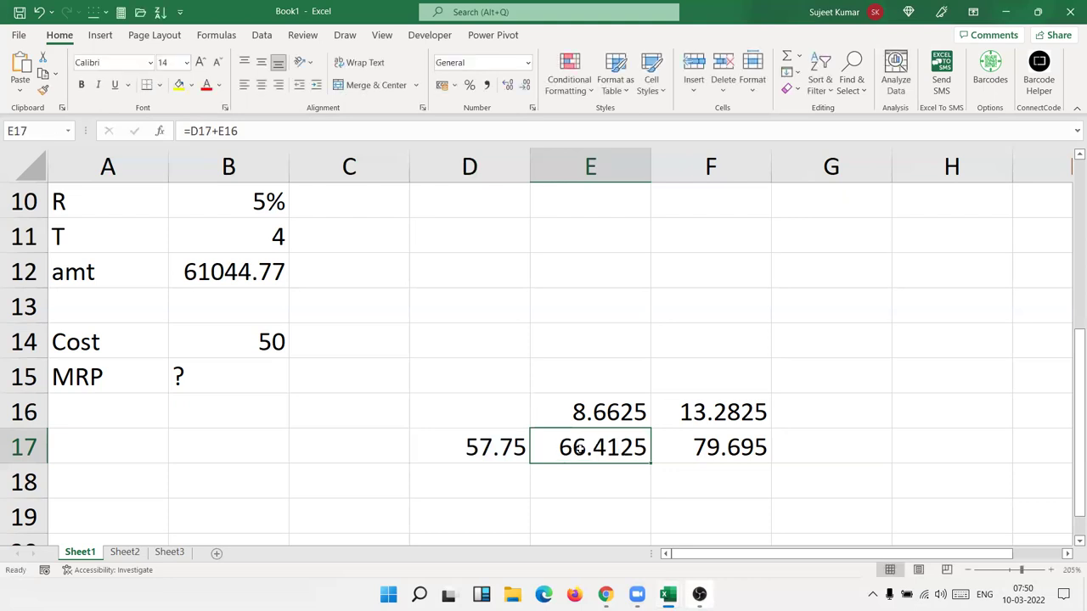
{"action": "double_click", "coordinate": [577, 451]}
{"action": "double_click", "coordinate": [581, 450]}
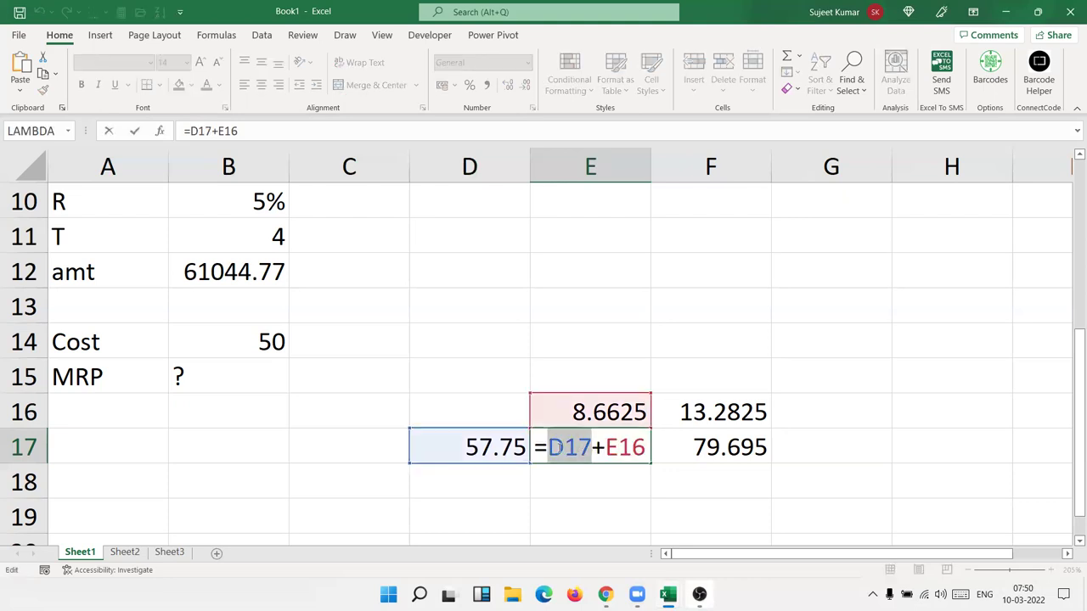
{"action": "type", "text": "()"}
{"action": "key", "text": "Left"}
{"action": "key", "text": "ctrl+v"}
{"action": "key", "text": "Return"}
- Clear the now unused helper value in D17
{"action": "key", "text": "Up"}
{"action": "key", "text": "Left"}
{"action": "key", "text": "Up"}
{"action": "key", "text": "Right"}
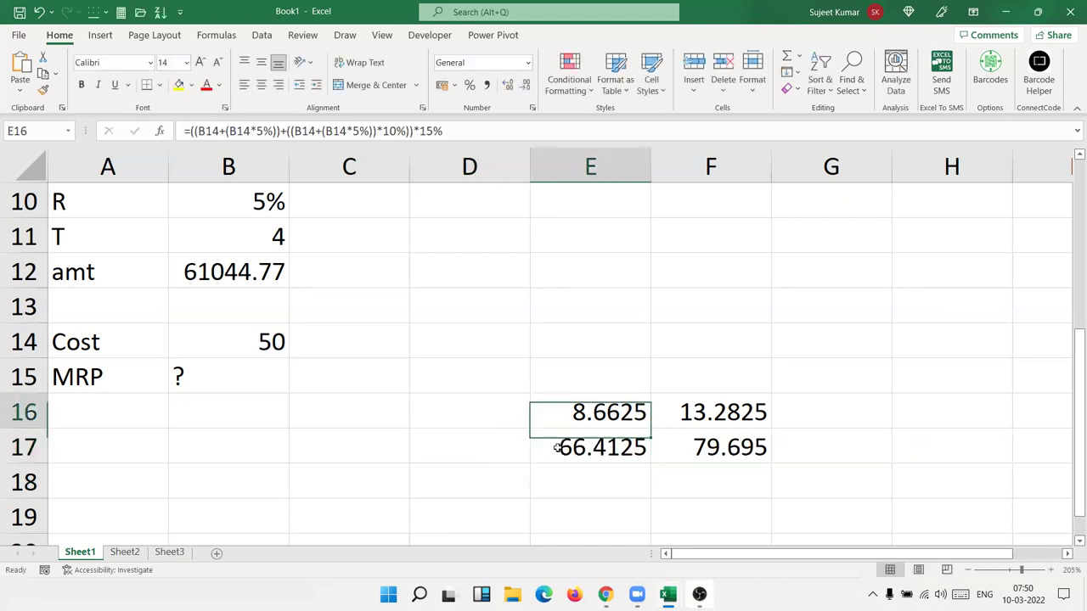
- In E17, replace the E16 reference with E16's expression in parentheses
{"action": "double_click", "coordinate": [572, 413]}
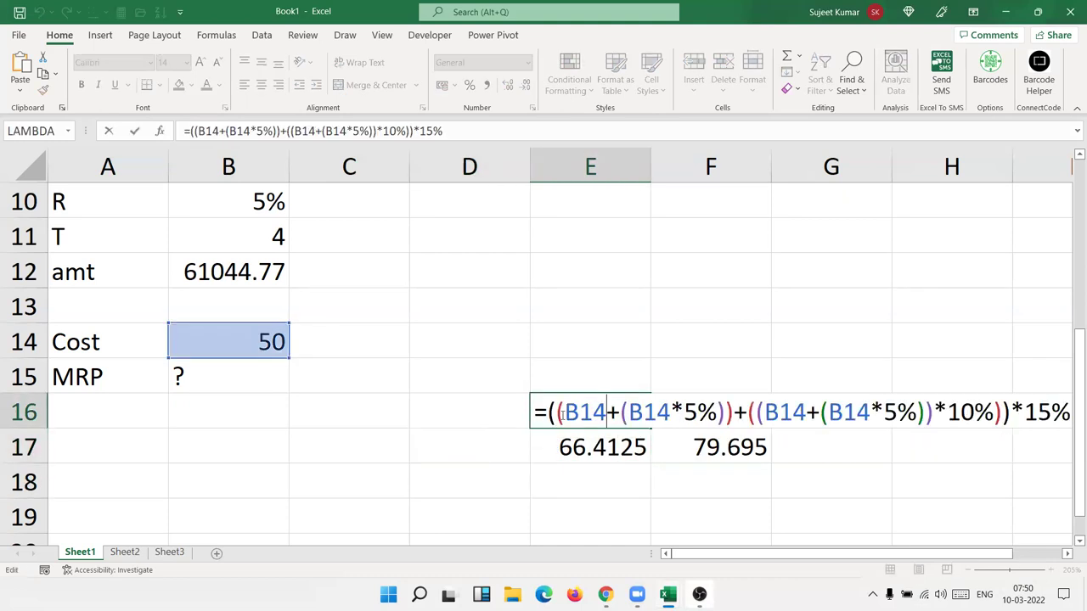
{"action": "left_click_drag", "start_coordinate": [548, 412], "coordinate": [1066, 413]}
{"action": "key", "text": "ctrl+c"}
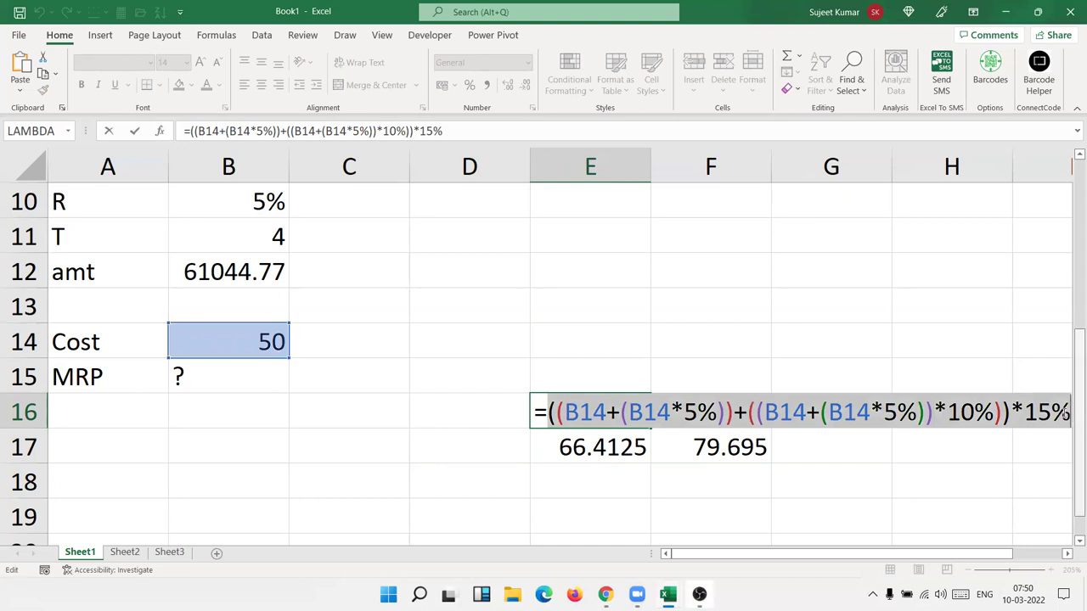
{"action": "key", "text": "Escape"}
{"action": "double_click", "coordinate": [619, 446]}
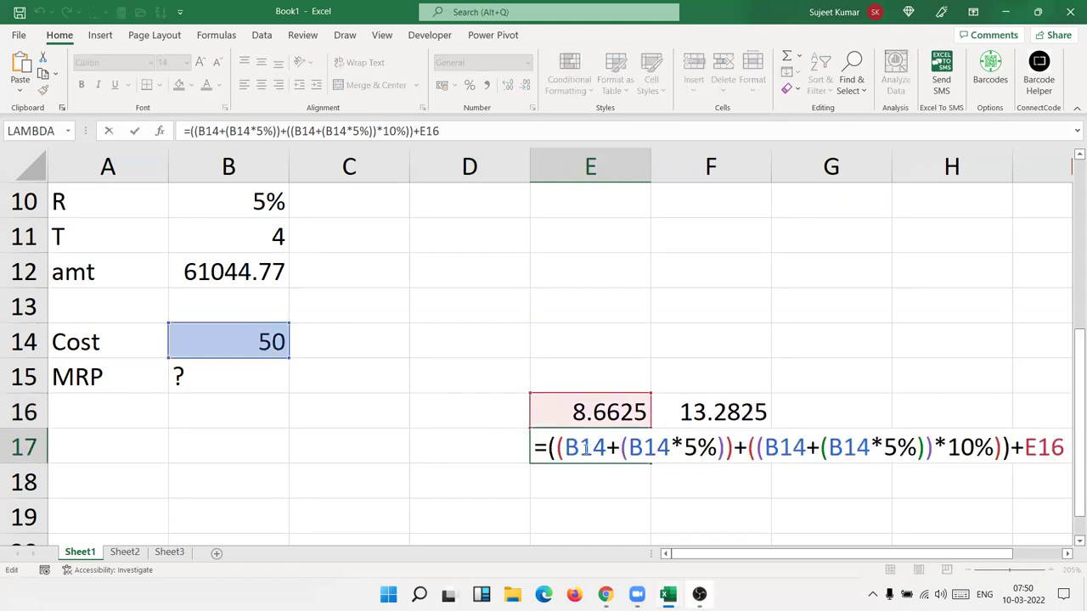
{"action": "double_click", "coordinate": [1034, 445]}
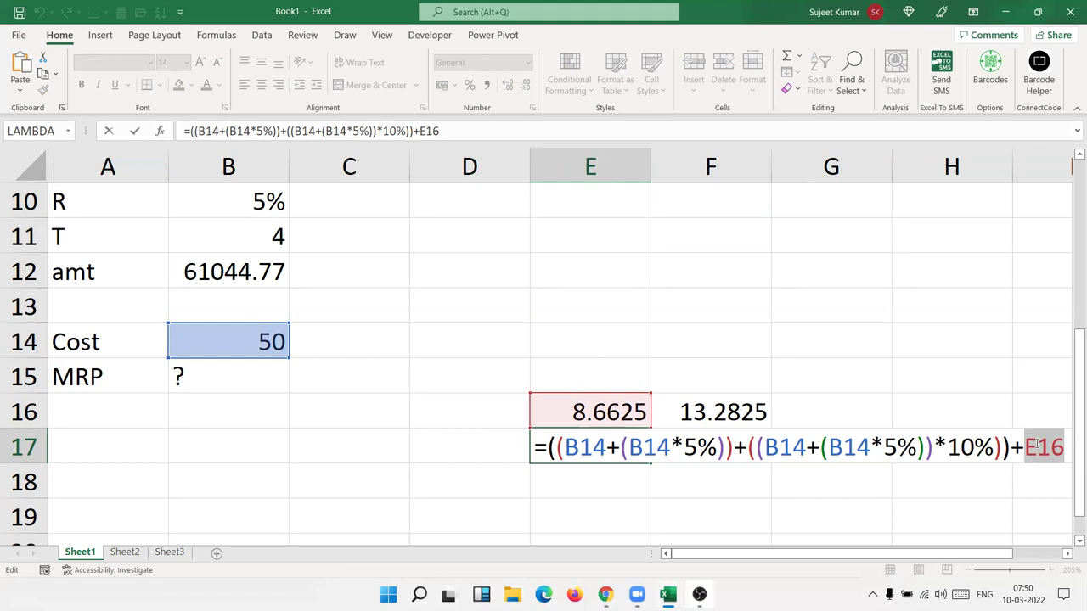
{"action": "type", "text": "()"}
{"action": "key", "text": "ctrl+v"}
{"action": "key", "text": "Return"}
- Clear E16 and copy E17's complete nested formula
{"action": "key", "text": "Up"}
{"action": "key", "text": "Up"}
{"action": "key", "text": "Delete"}
{"action": "key", "text": "Down"}
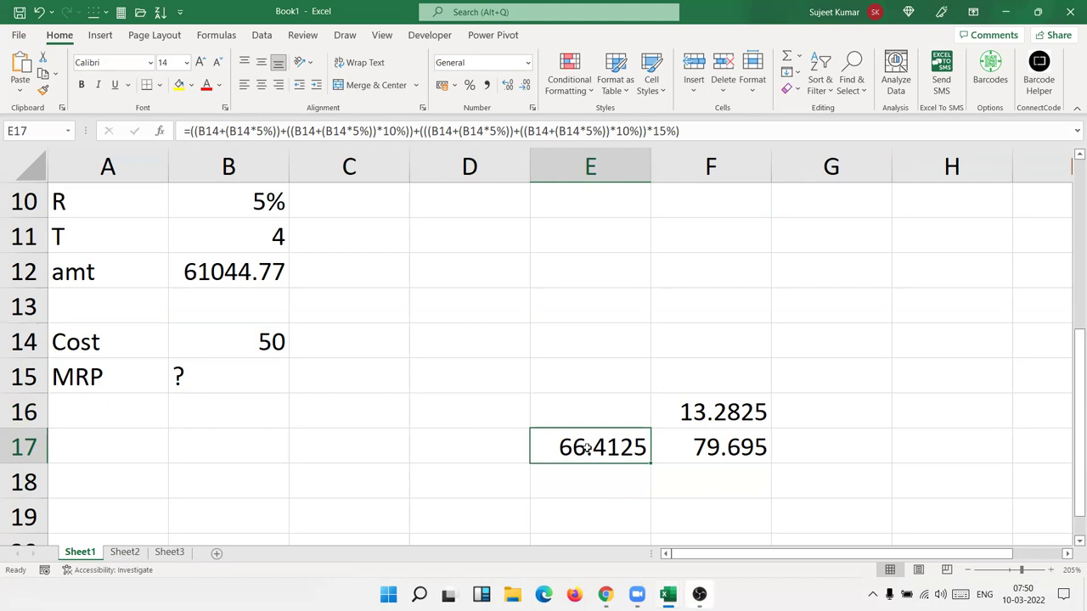
{"action": "double_click", "coordinate": [587, 450]}
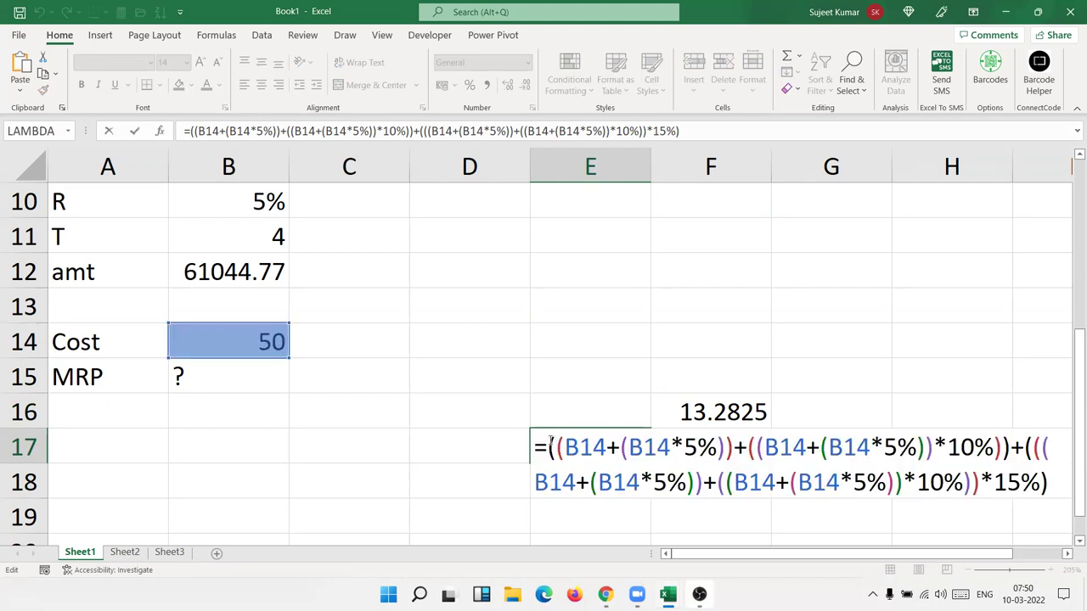
{"action": "key", "text": "ctrl+a"}
{"action": "key", "text": "ctrl+c"}
{"action": "key", "text": "Escape"}
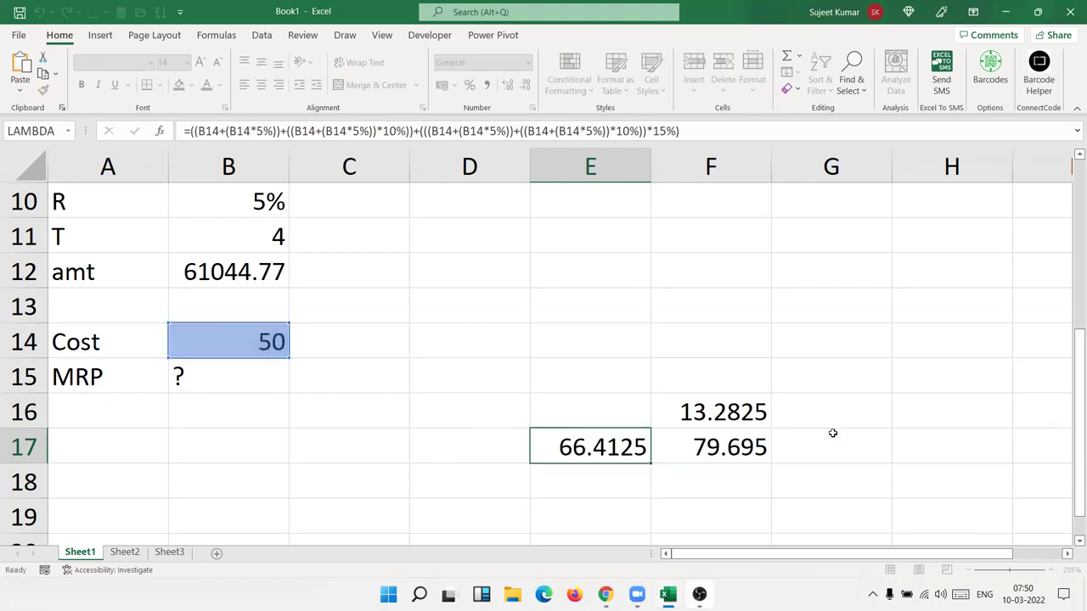
- In F16, replace the E17 reference with E17's expression in parentheses
{"action": "double_click", "coordinate": [693, 416]}
{"action": "double_click", "coordinate": [692, 414]}
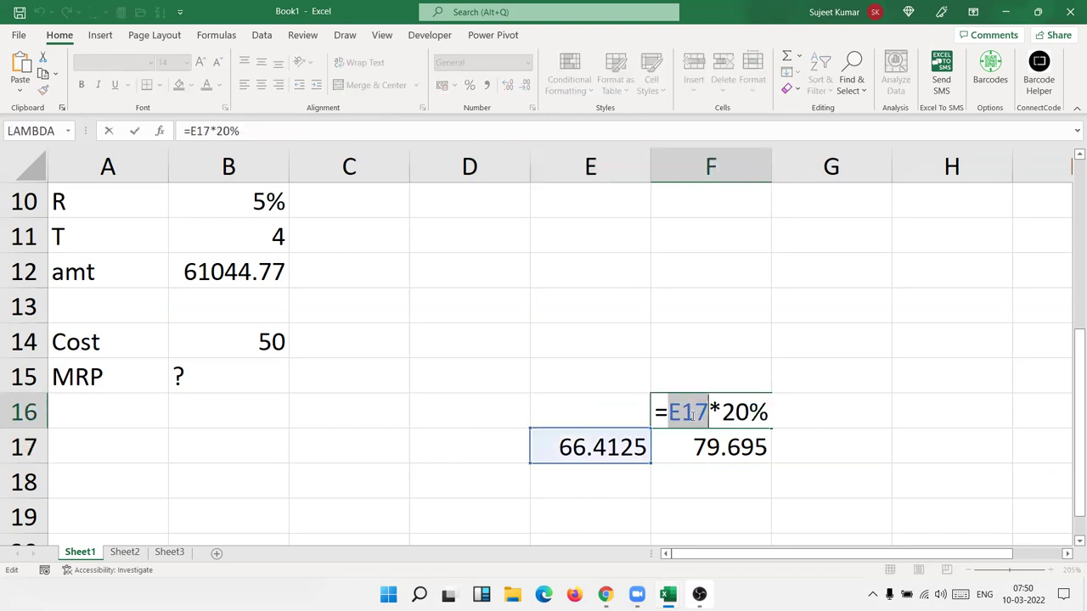
{"action": "type", "text": "()"}
{"action": "key", "text": "Left"}
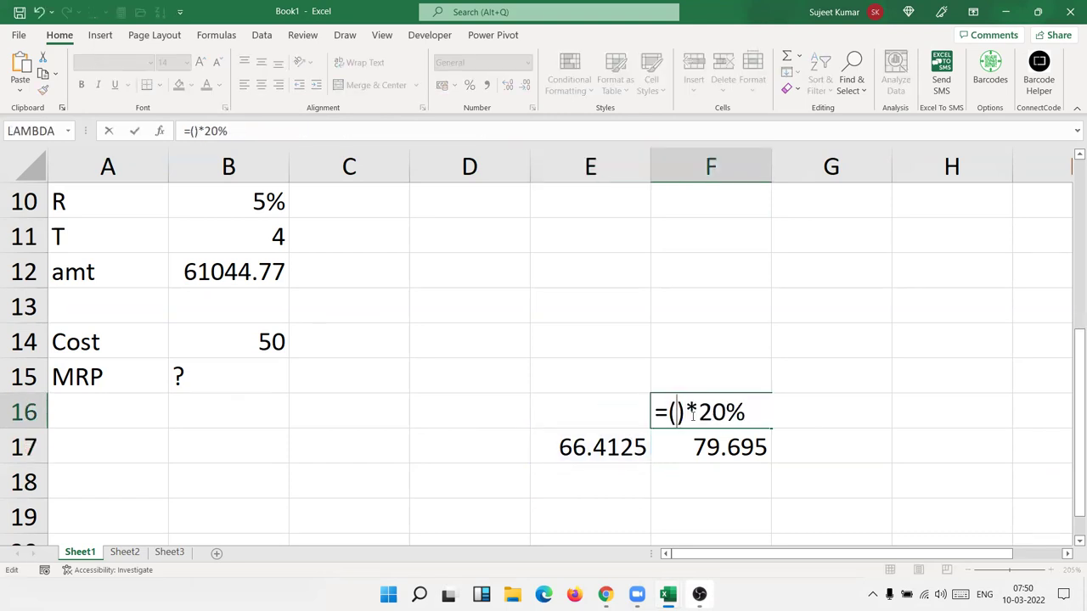
{"action": "key", "text": "ctrl+v"}
{"action": "key", "text": "ctrl+Return"}
{"action": "key", "text": "Down"}
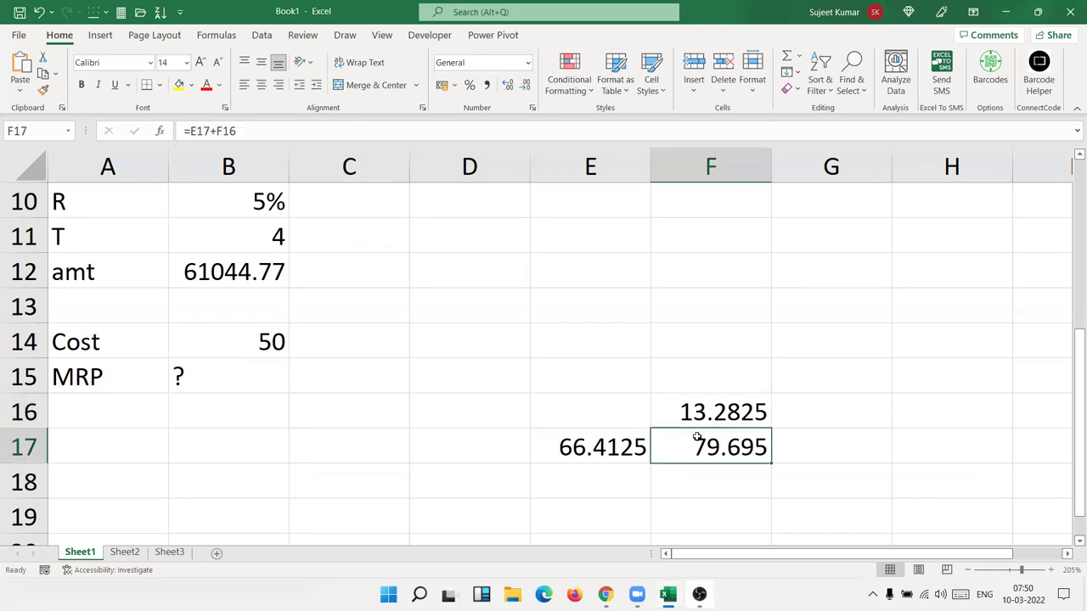
- In F17, replace the E17 reference with E17's expression, then clear E17
{"action": "double_click", "coordinate": [696, 438]}
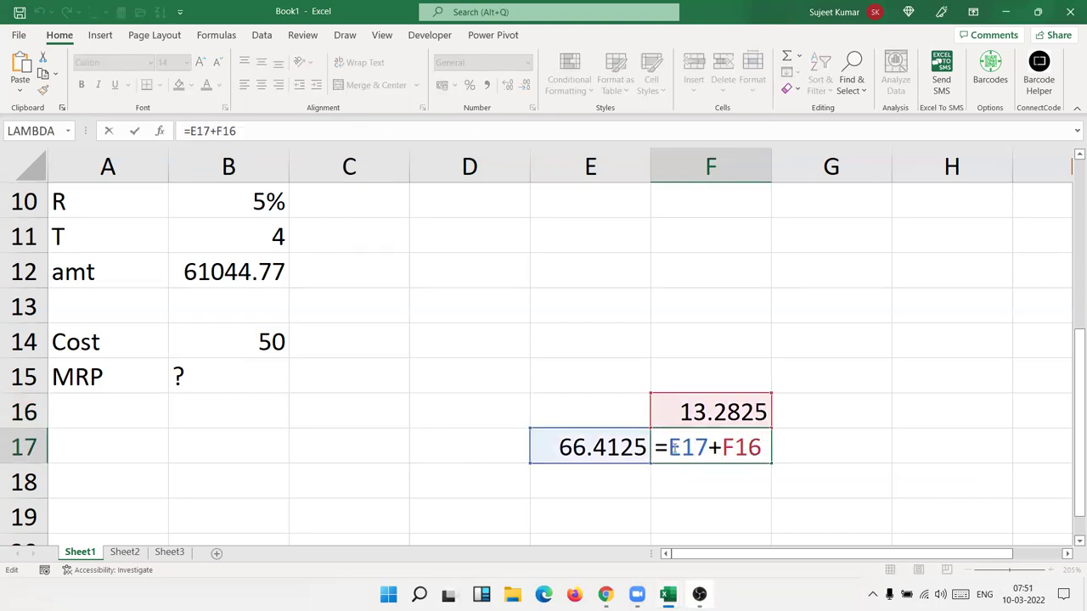
{"action": "double_click", "coordinate": [675, 442]}
{"action": "type", "text": "()"}
{"action": "key", "text": "Left"}
{"action": "key", "text": "ctrl+v"}
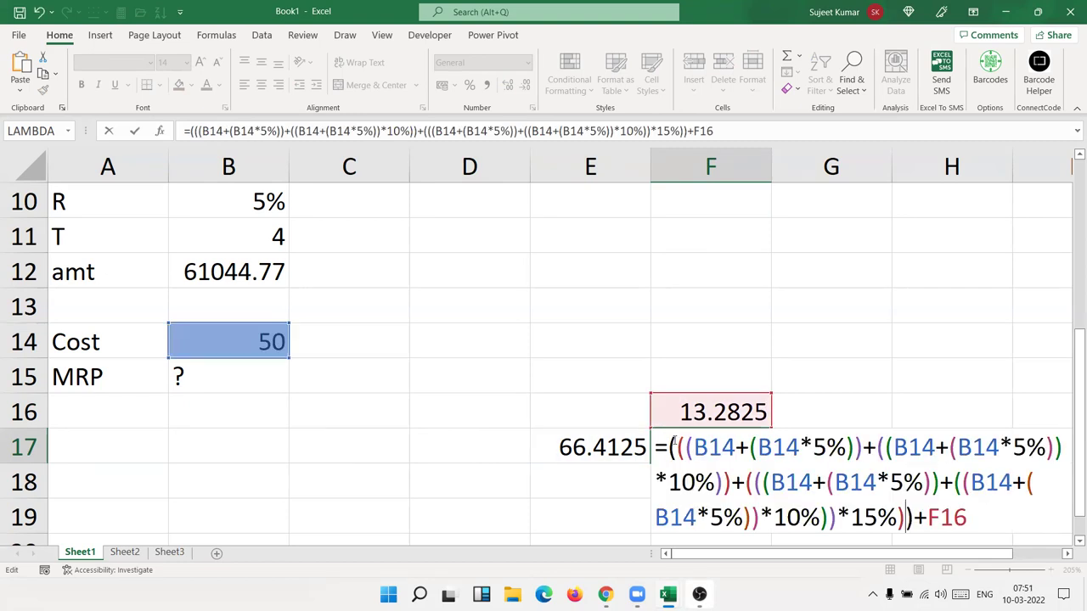
{"action": "key", "text": "Return"}
{"action": "key", "text": "Up"}
{"action": "key", "text": "Left"}
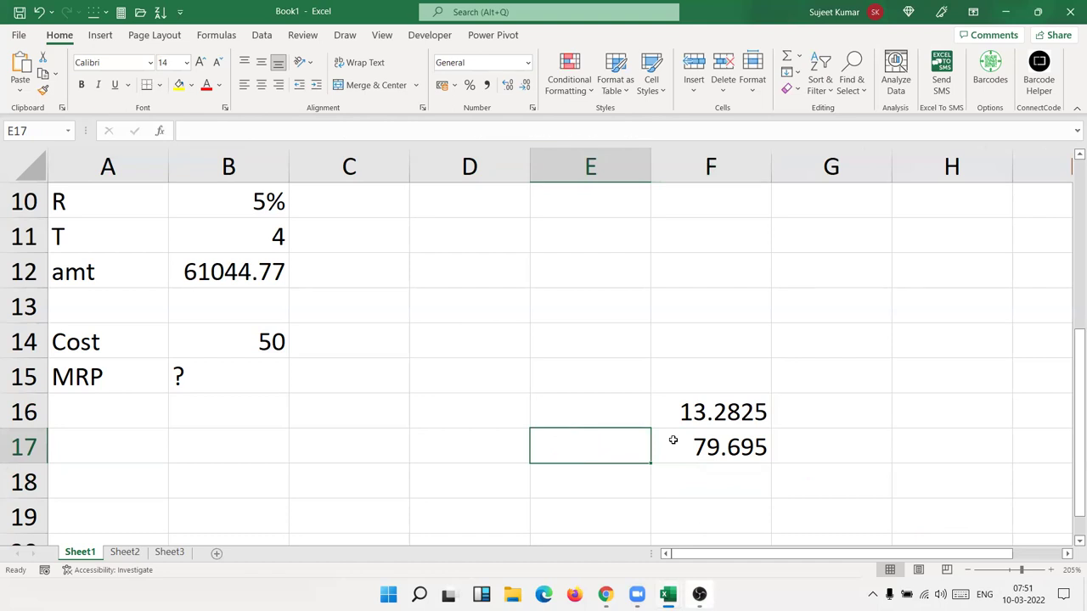
{"action": "key", "text": "Right"}
{"action": "key", "text": "Up"}
- Substitute F16's expression for the F16 reference in F17, then clear F16
{"action": "double_click", "coordinate": [667, 412]}
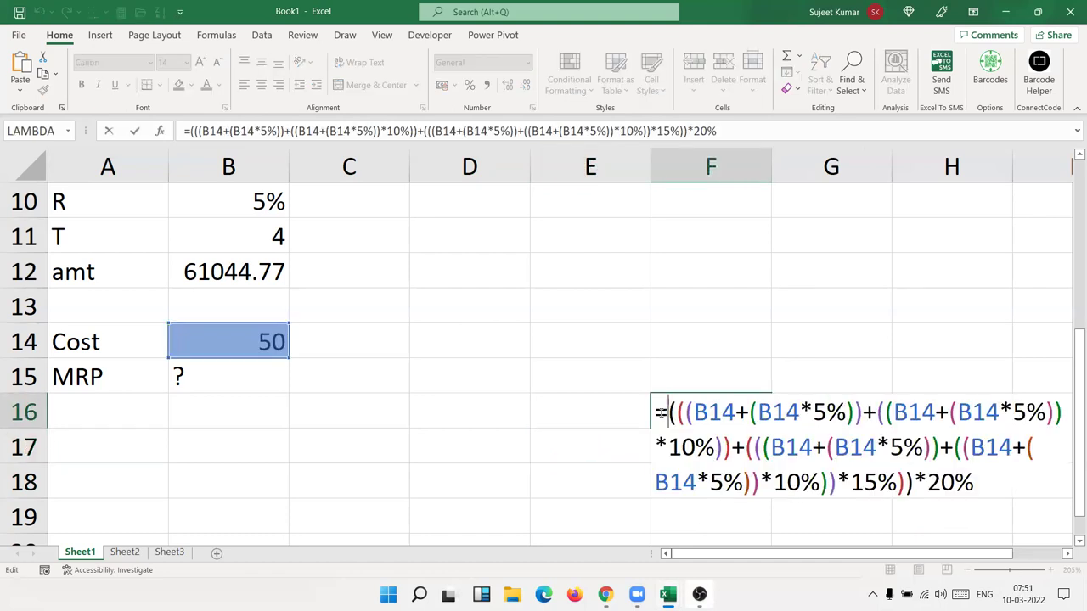
{"action": "left_click_drag", "start_coordinate": [666, 411], "coordinate": [985, 490]}
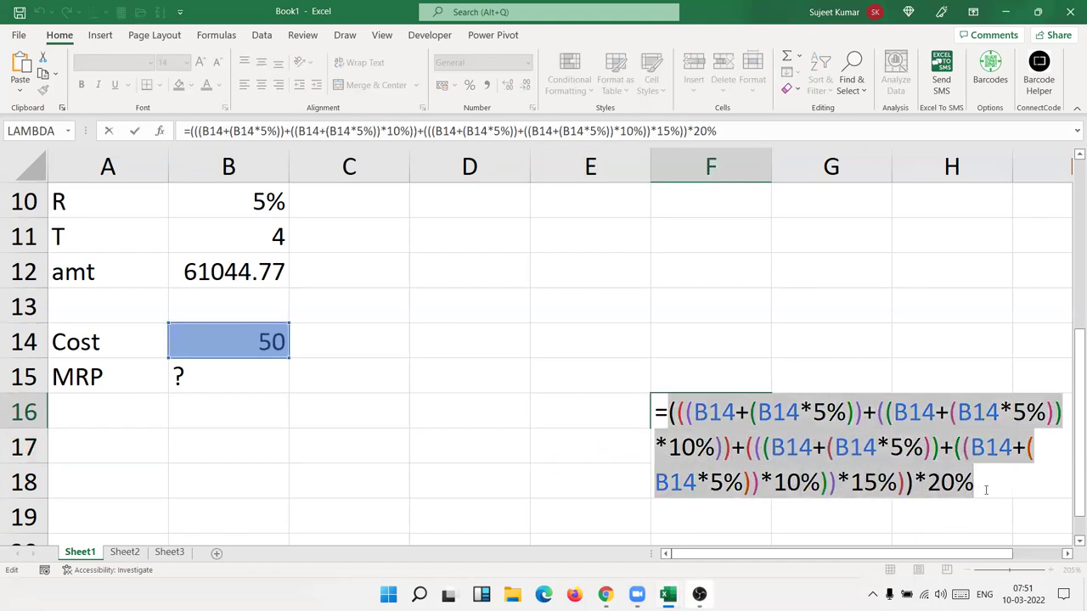
{"action": "key", "text": "Escape"}
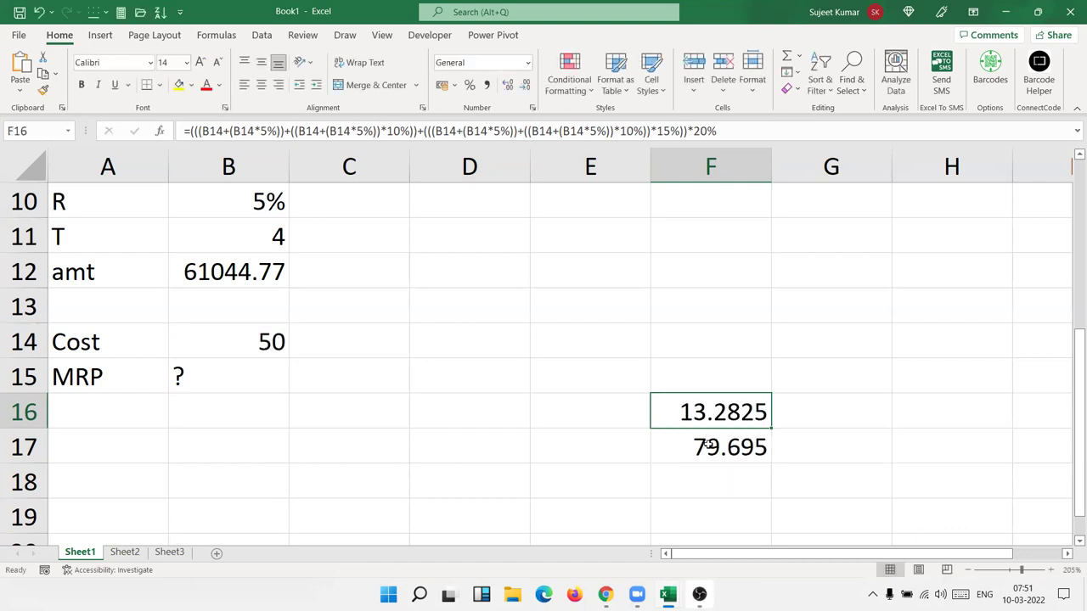
{"action": "left_click", "coordinate": [709, 435]}
{"action": "double_click", "coordinate": [709, 435]}
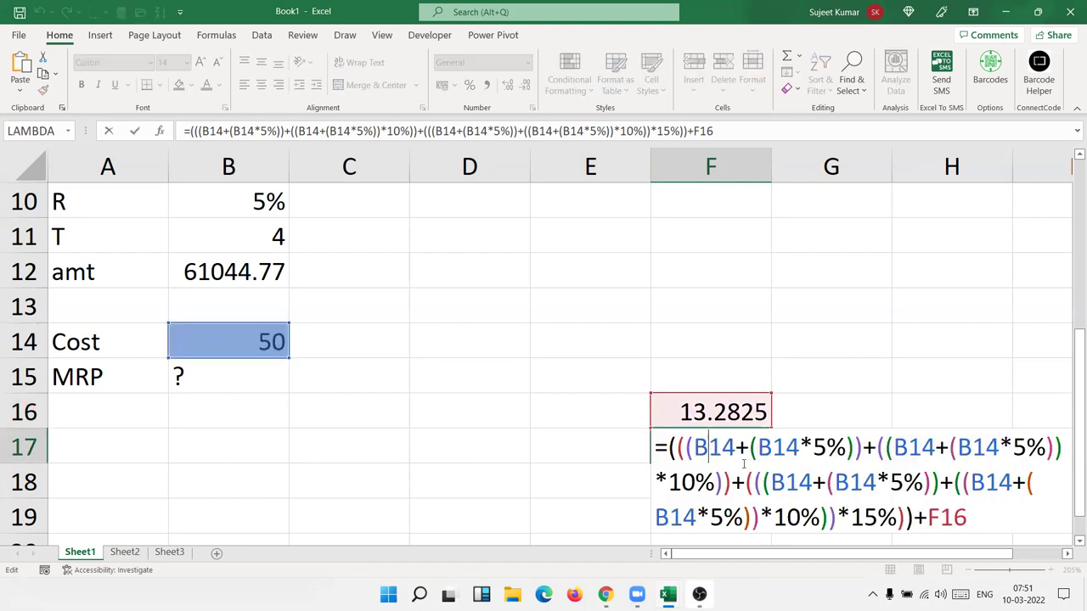
{"action": "double_click", "coordinate": [950, 517]}
{"action": "type", "text": "("}
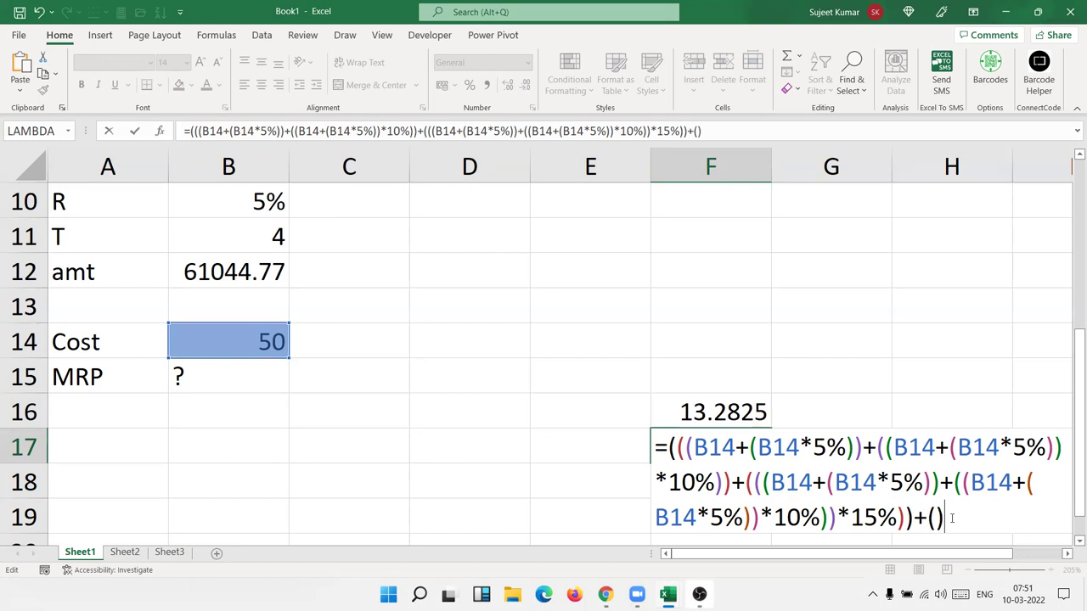
{"action": "type", "text": "(((B14+(B14*5%))+((B14+(B14*5%))*10%))+(((B14+(B14*5%))+((B14+(B14*5%))*10%))*15%))*20%"}
{"action": "key", "text": "Return"}
{"action": "key", "text": "Up"}
{"action": "key", "text": "Delete"}
{"action": "key", "text": "Down"}
- Put F17's combined formula into B15 so MRP shows 79.695, and review it
{"action": "key", "text": "ctrl+c"}
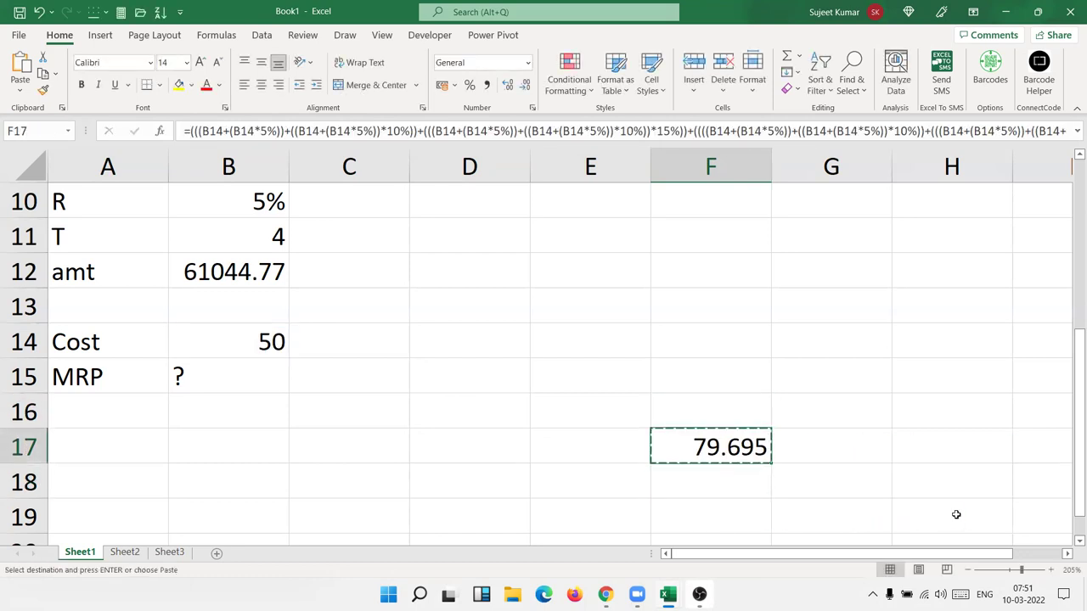
{"action": "key", "text": "Left"}
{"action": "key", "text": "Left"}
{"action": "key", "text": "Left"}
{"action": "key", "text": "Left"}
{"action": "key", "text": "Up"}
{"action": "key", "text": "Up"}
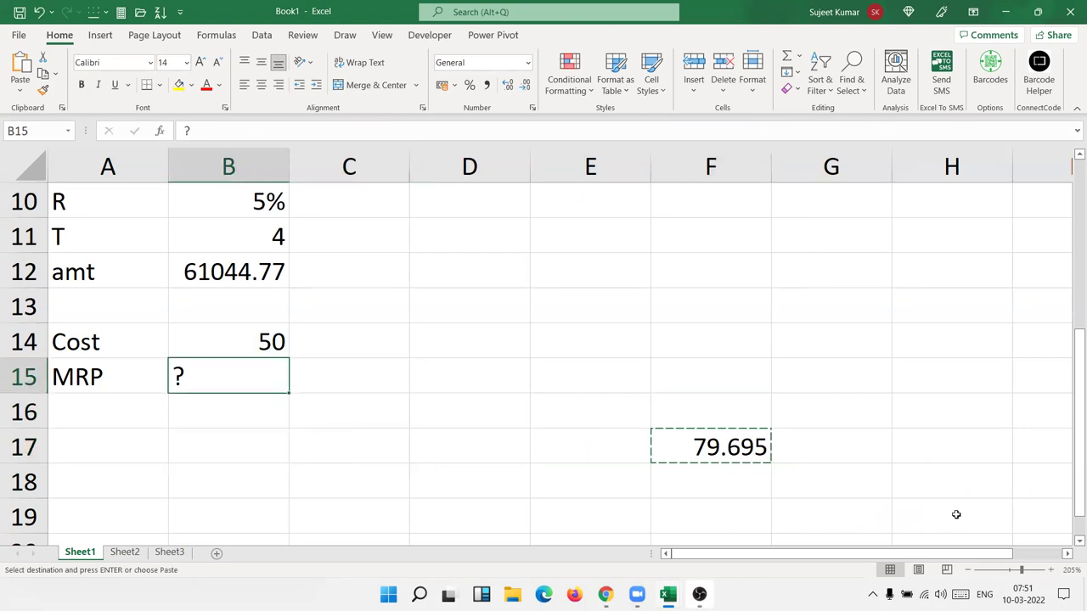
{"action": "key", "text": "Return"}
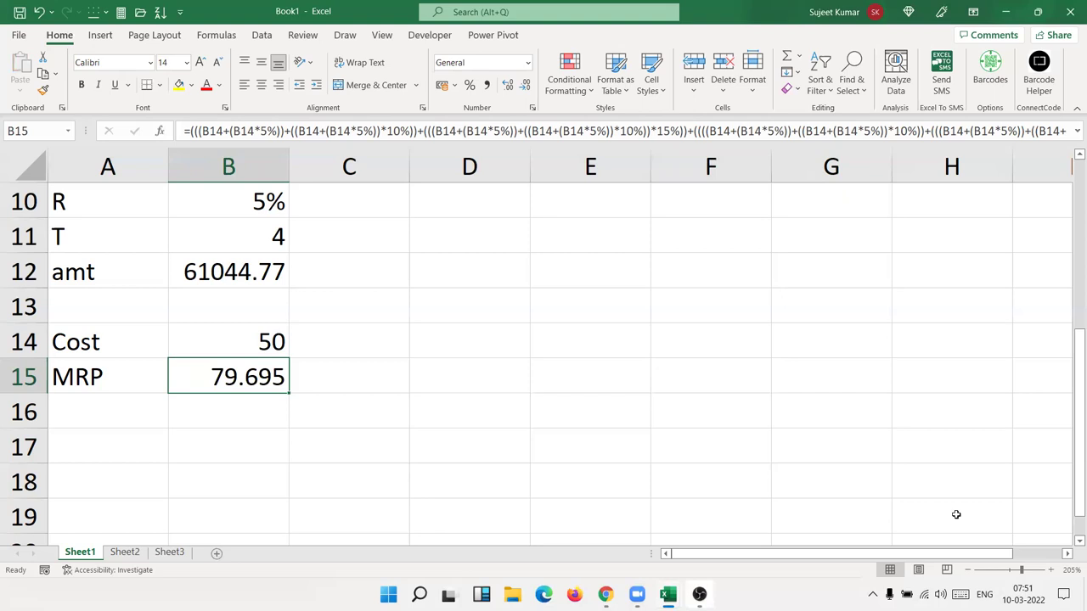
{"action": "key", "text": "F2"}
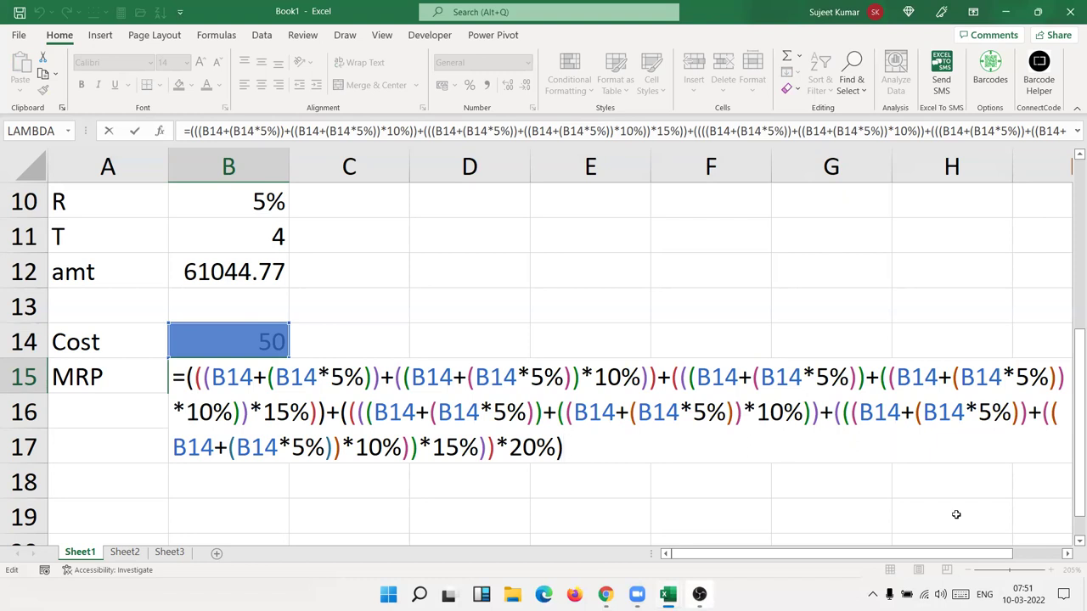
{"action": "key", "text": "Return"}
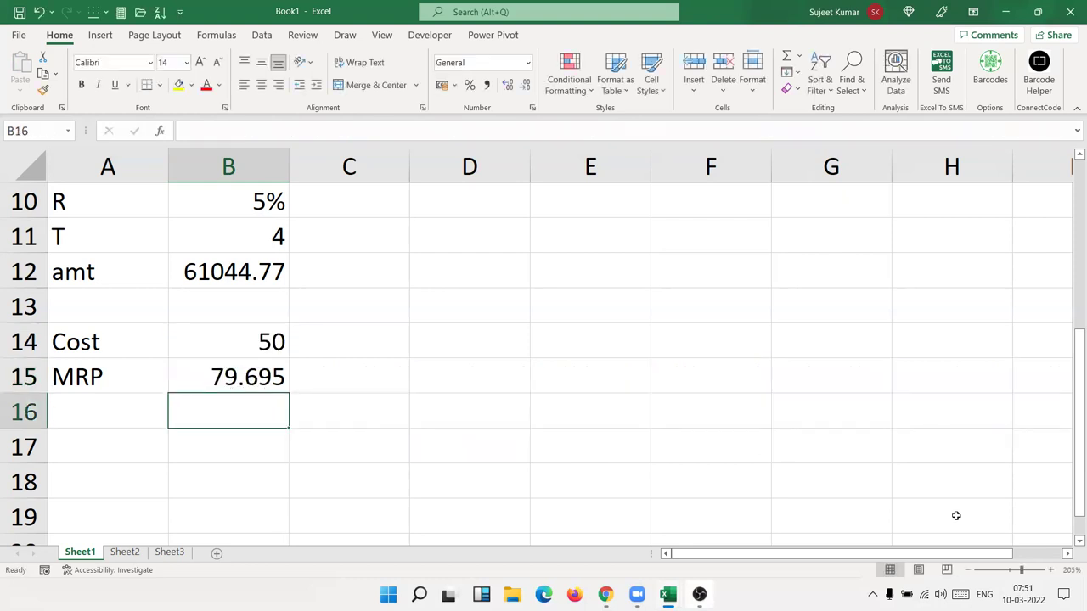
{"action": "scroll", "coordinate": [956, 515], "scroll_direction": "up", "scroll_amount": 3}
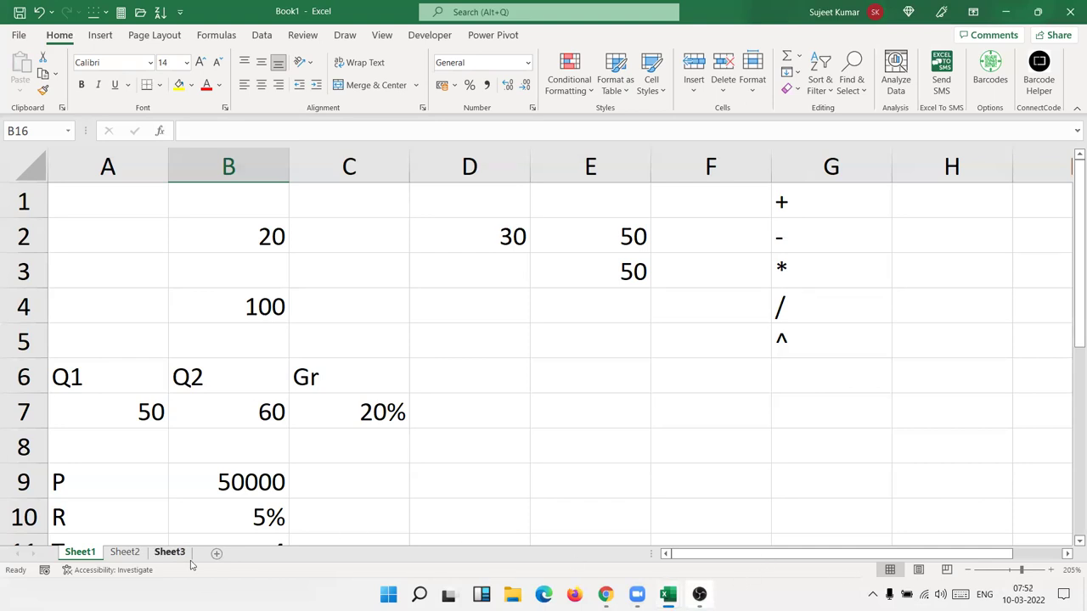
- On Sheet2, enter the operators =, > and < in D1:D3
{"action": "left_click", "coordinate": [125, 553]}
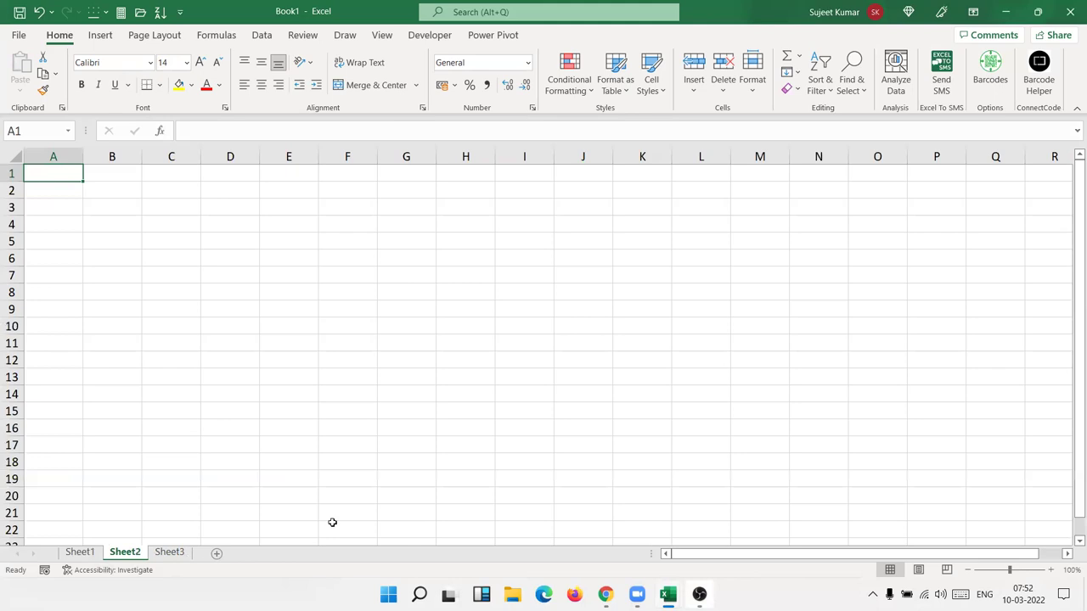
{"action": "scroll", "coordinate": [343, 449], "scroll_direction": "up", "scroll_amount": 6, "text": "ctrl"}
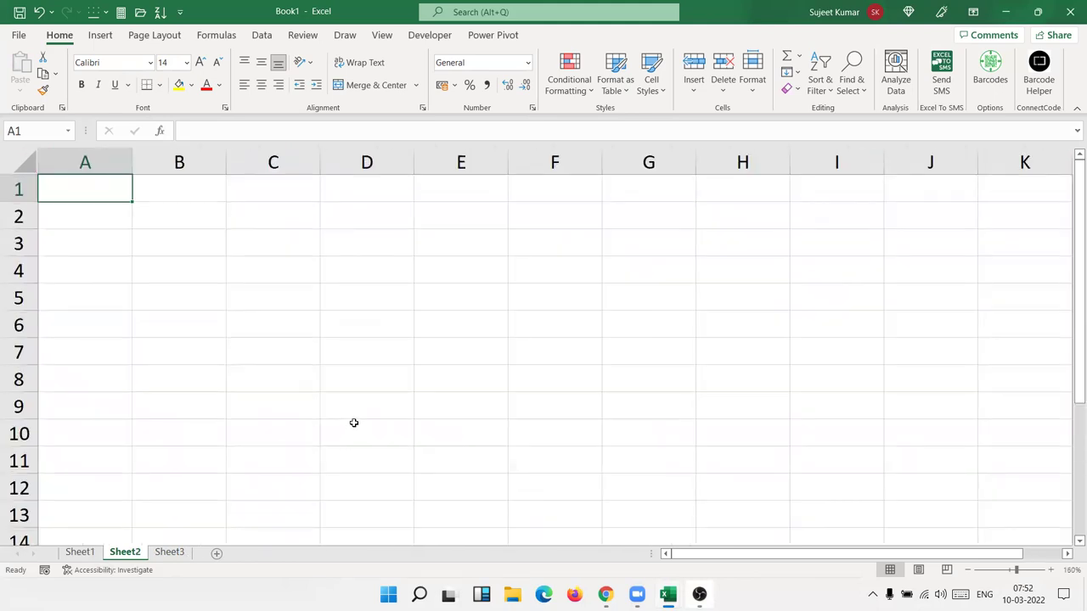
{"action": "scroll", "coordinate": [354, 423], "scroll_direction": "up", "scroll_amount": 3, "text": "ctrl"}
{"action": "left_click", "coordinate": [462, 220]}
{"action": "left_click", "coordinate": [463, 216]}
{"action": "type", "text": "="}
{"action": "key", "text": "Return"}
{"action": "type", "text": ">"}
{"action": "key", "text": "Return"}
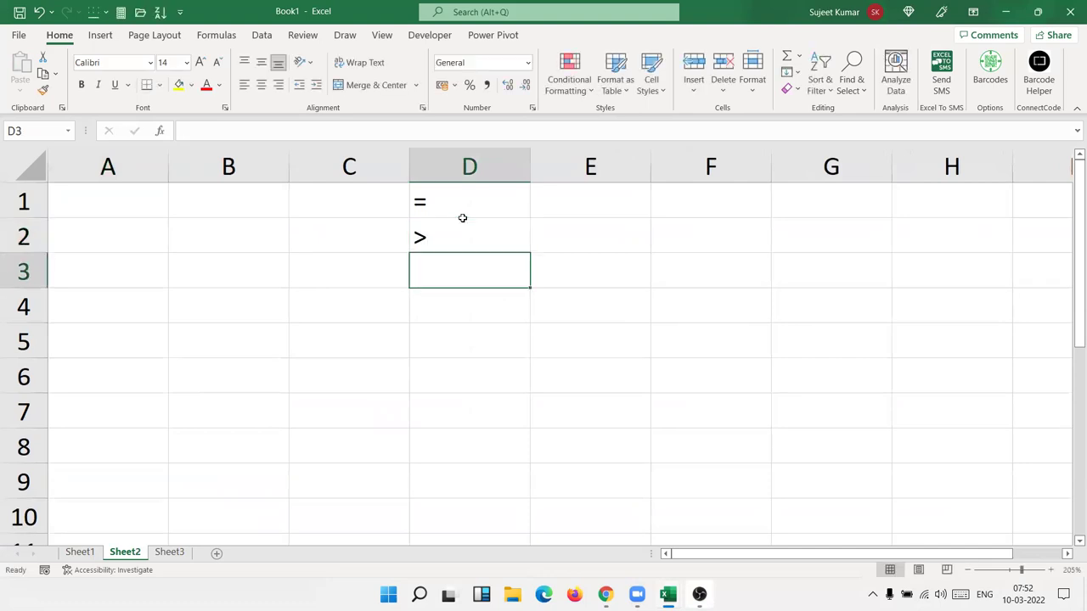
{"action": "type", "text": "<"}
{"action": "key", "text": "Return"}
- Enter the operators >=, <= and <> in D4:D6, then return to A1
{"action": "type", "text": ">"}
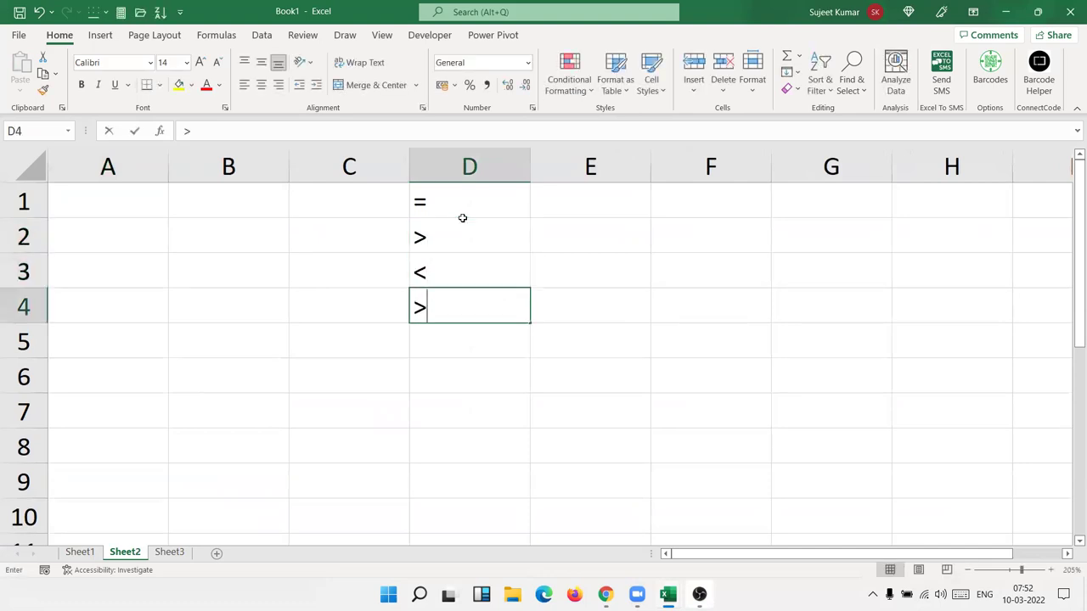
{"action": "type", "text": "="}
{"action": "key", "text": "Return"}
{"action": "type", "text": "<="}
{"action": "key", "text": "Return"}
{"action": "type", "text": "<>"}
{"action": "key", "text": "Return"}
{"action": "key", "text": "Up"}
{"action": "key", "text": "ctrl+shift+Up"}
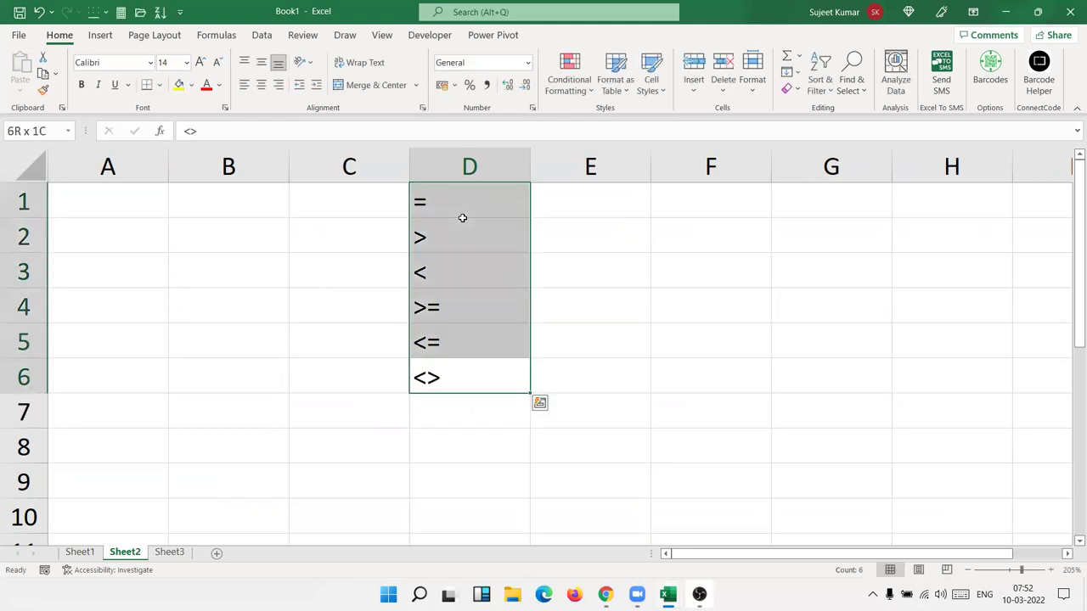
{"action": "key", "text": "ctrl+Home"}
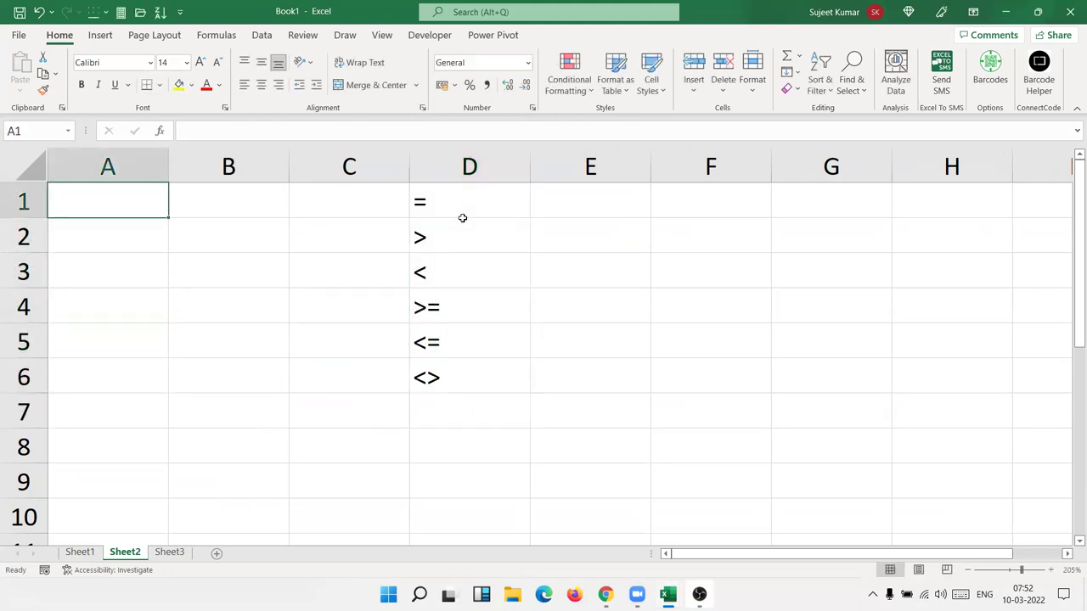
- Enter the Sales heading and values 85, 25, 63, 25 in A1:A5
{"action": "type", "text": "Sales"}
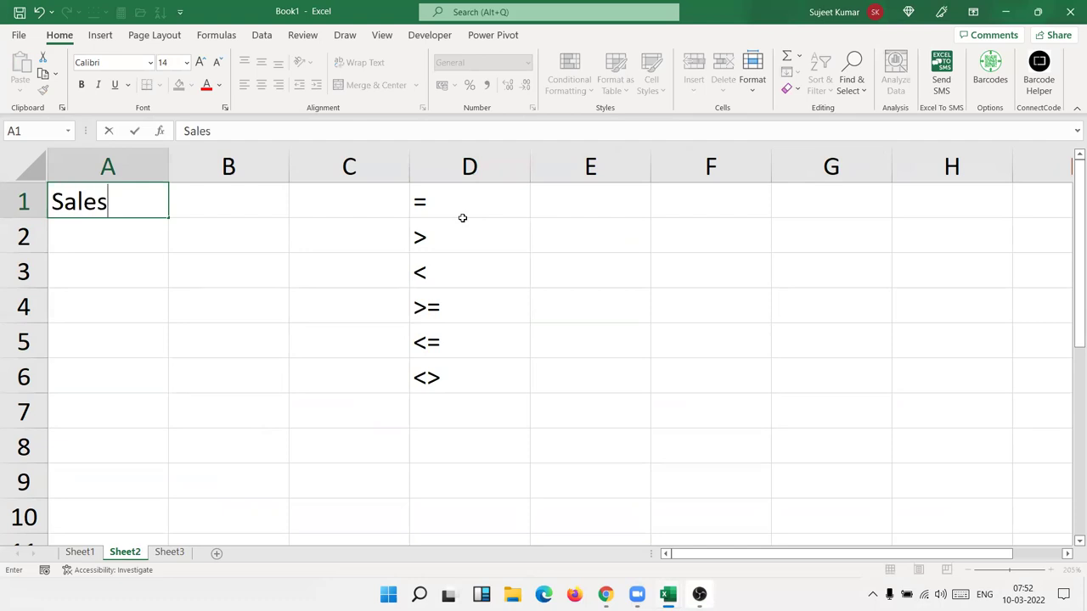
{"action": "key", "text": "Return"}
{"action": "type", "text": "85"}
{"action": "key", "text": "Return"}
{"action": "type", "text": "25"}
{"action": "key", "text": "Return"}
{"action": "type", "text": "63 25"}
{"action": "key", "text": "Up"}
{"action": "key", "text": "Up"}
{"action": "key", "text": "Up"}
{"action": "key", "text": "Up"}
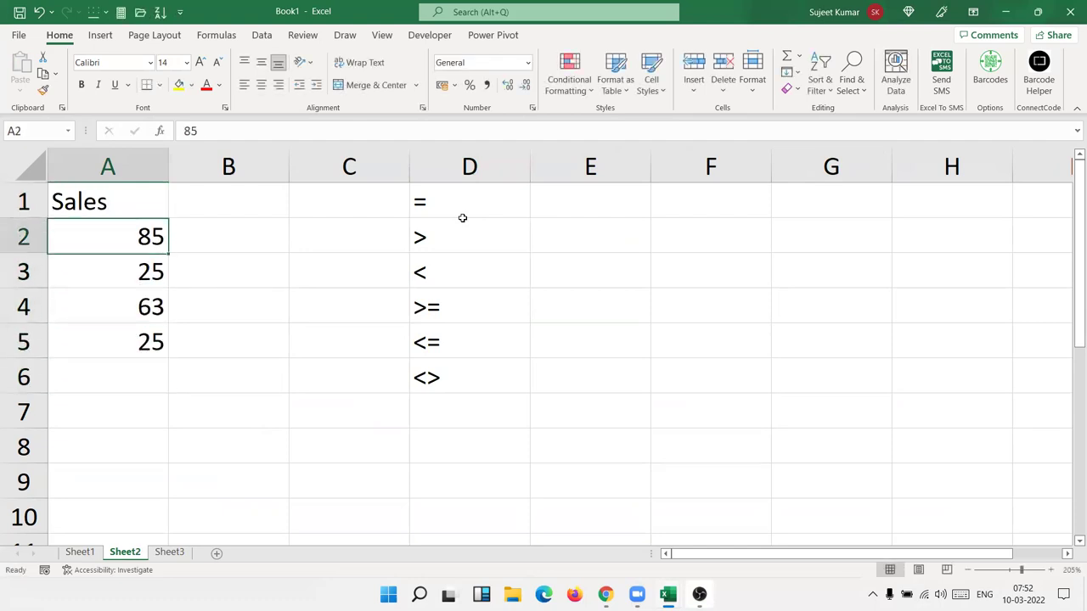
{"action": "key", "text": "Right"}
- Enter =A2>=50 in B2 and fill it down to B5
{"action": "type", "text": "=iff"}
{"action": "key", "text": "BackSpace"}
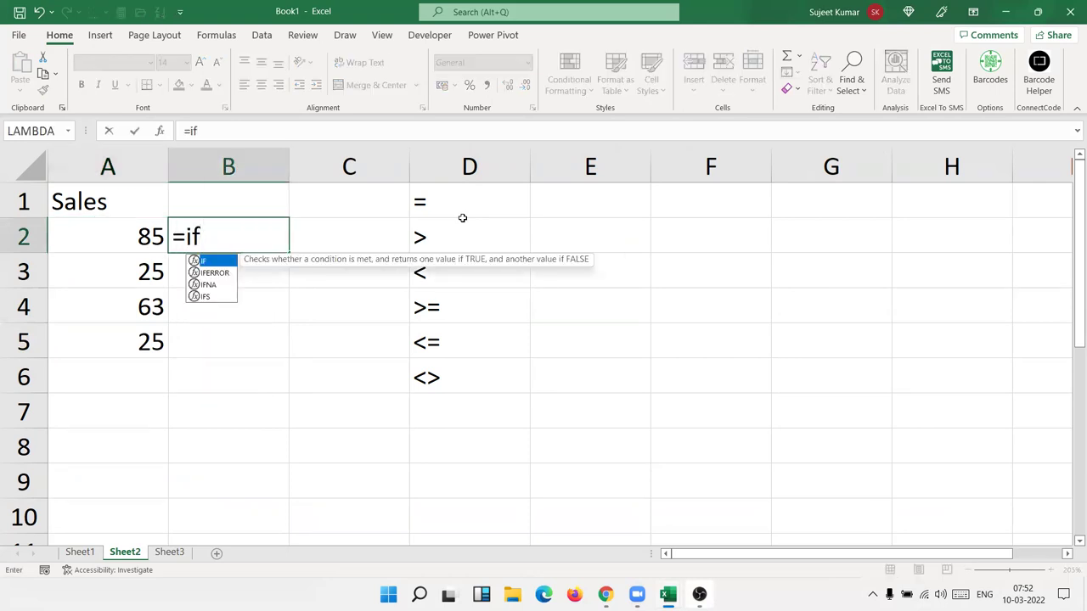
{"action": "key", "text": "Escape"}
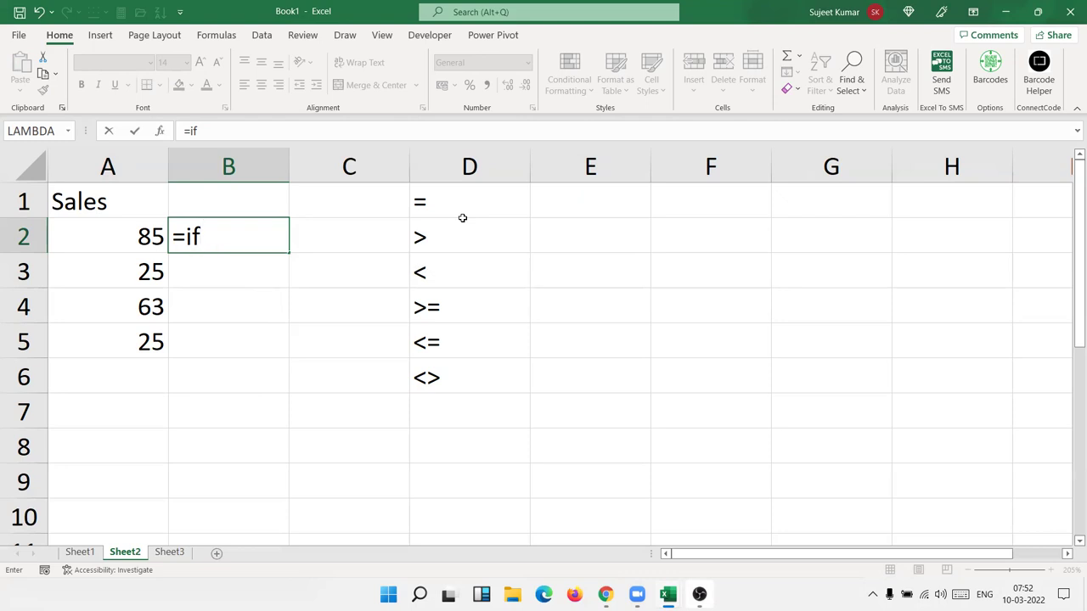
{"action": "key", "text": "Escape"}
{"action": "type", "text": "="}
{"action": "key", "text": "Left"}
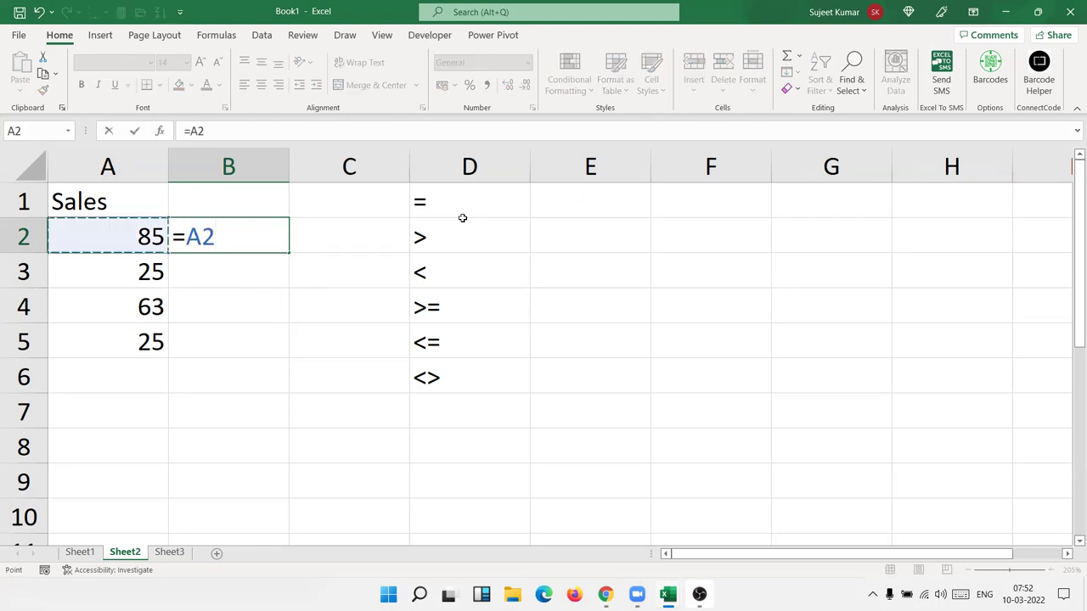
{"action": "type", "text": ">=50"}
{"action": "key", "text": "Return"}
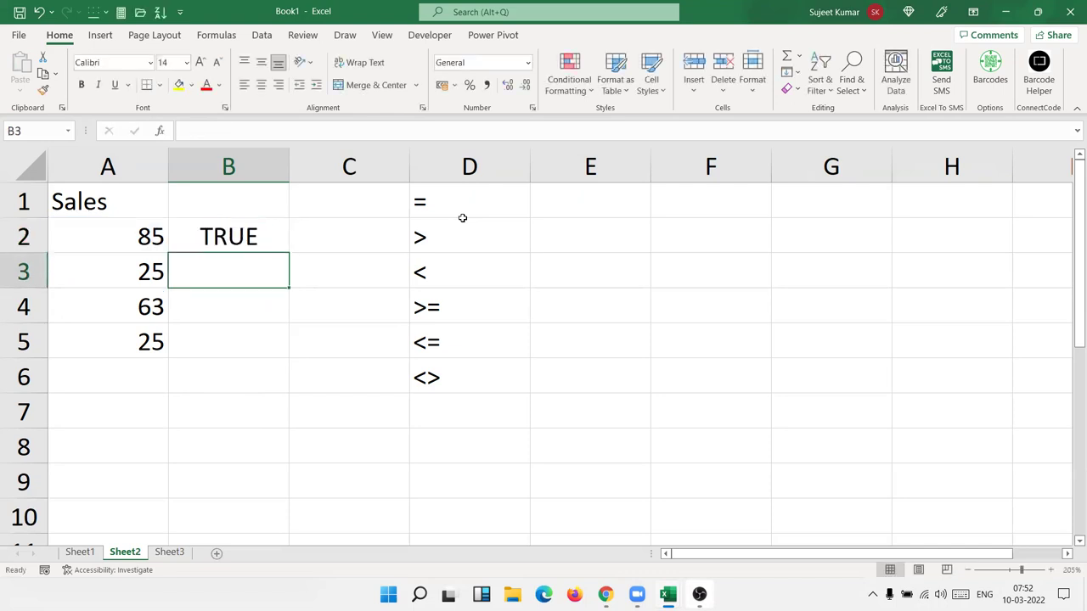
{"action": "left_click", "coordinate": [253, 240]}
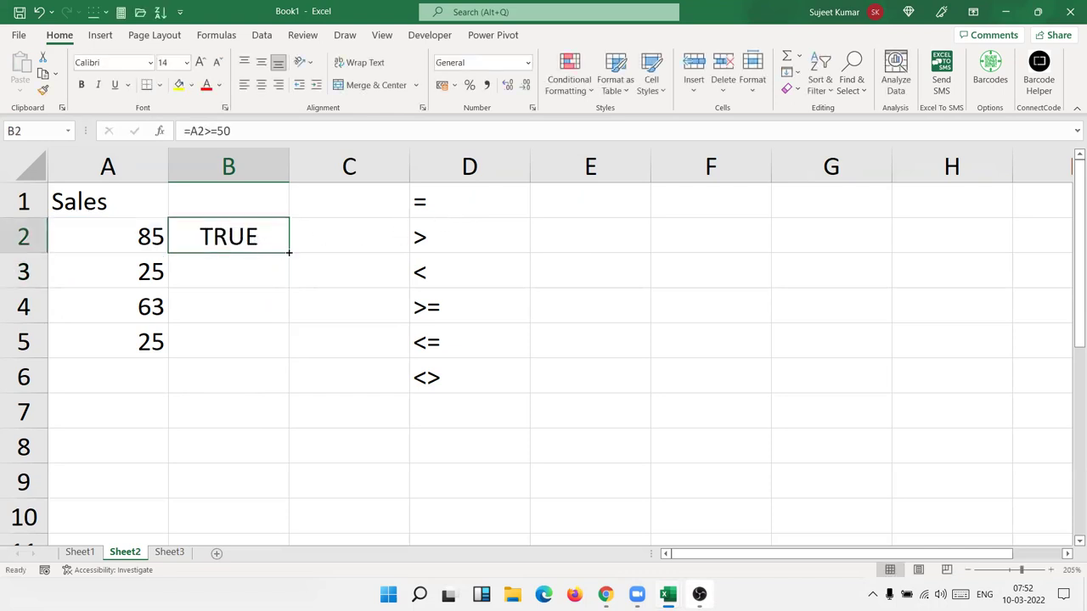
{"action": "double_click", "coordinate": [289, 253]}
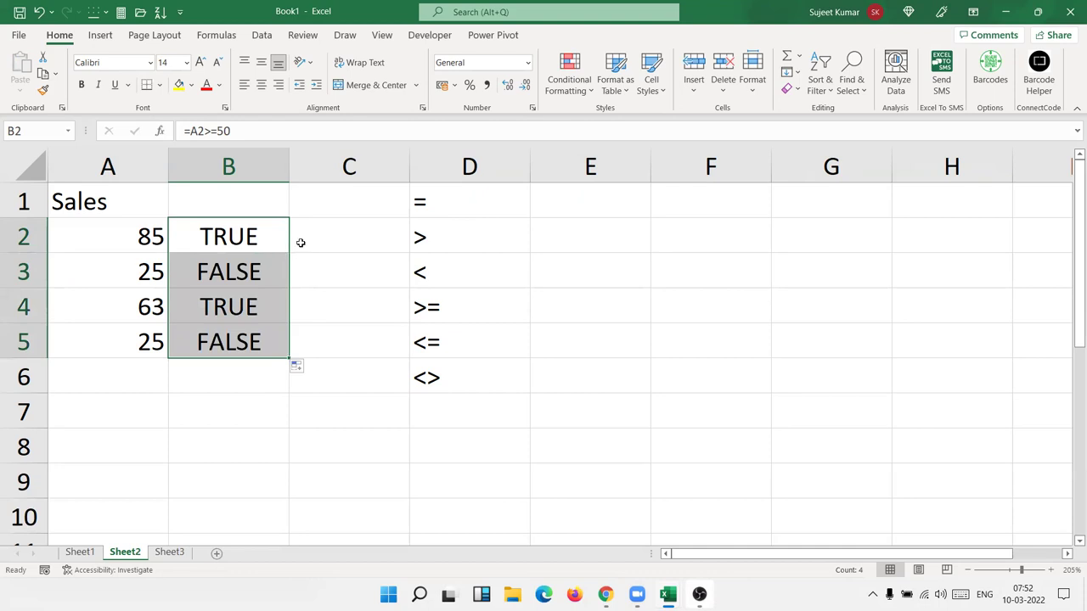
- Enter =IF(B2,"OK","Pending") in C2 so it displays OK
{"action": "left_click", "coordinate": [300, 241]}
{"action": "type", "text": "="}
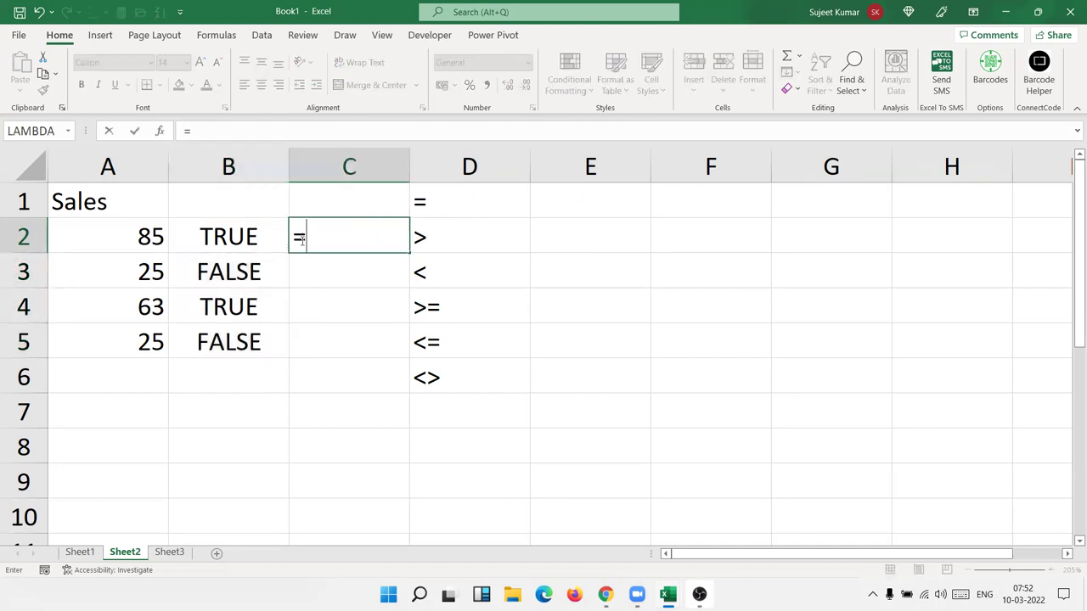
{"action": "type", "text": "if"}
{"action": "key", "text": "Tab"}
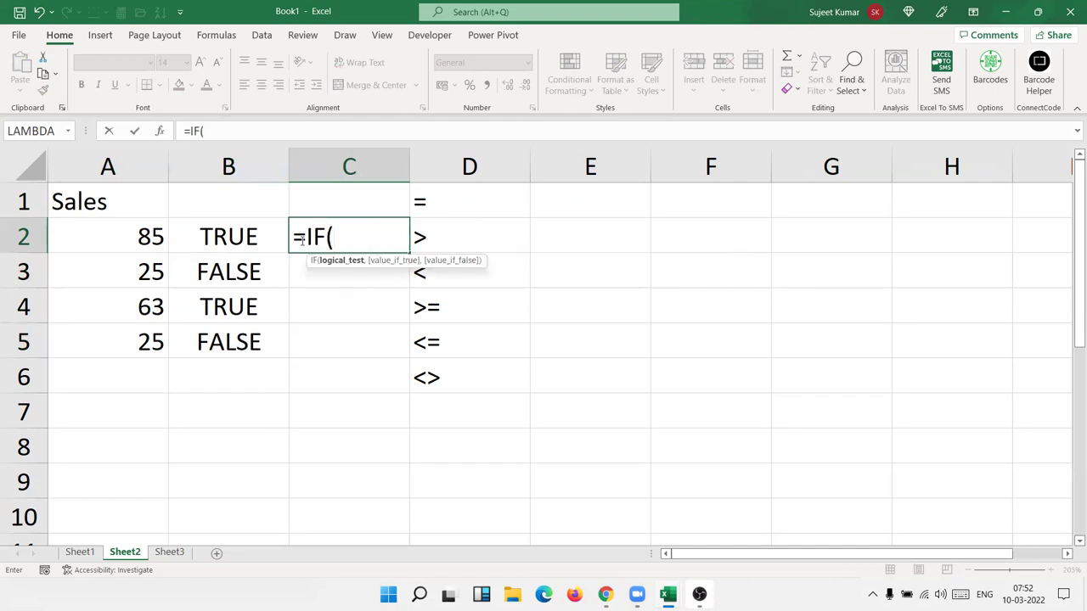
{"action": "key", "text": "Left"}
{"action": "type", "text": ",\"OK\",\"Pe"}
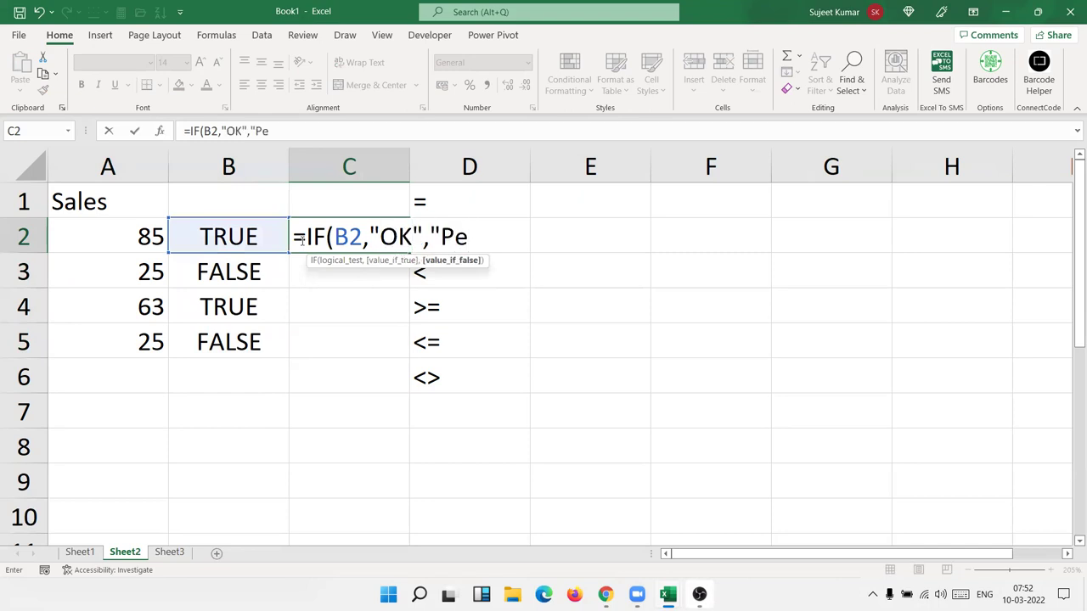
{"action": "type", "text": "nding"}
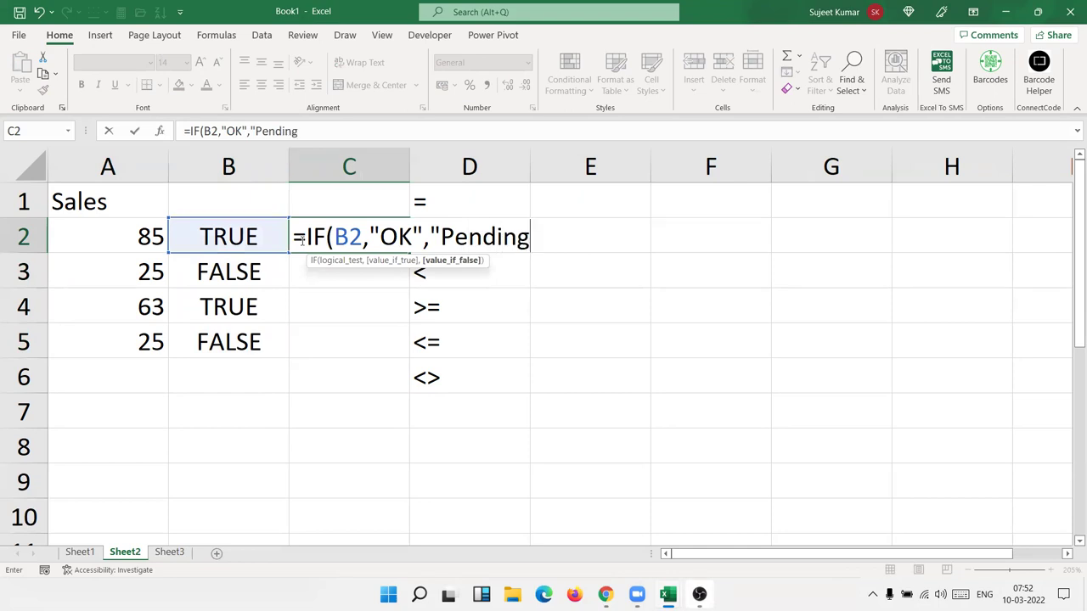
{"action": "type", "text": "\""}
{"action": "key", "text": "Return"}
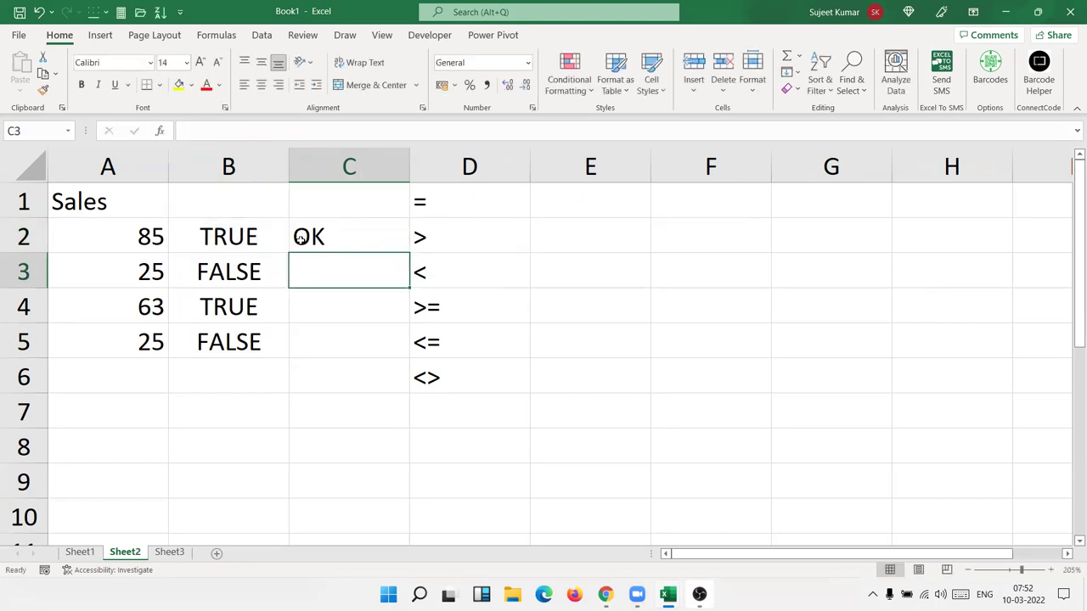
{"action": "key", "text": "Down"}
{"action": "key", "text": "Down"}
{"action": "key", "text": "Down"}
{"action": "key", "text": "Down"}
{"action": "key", "text": "Left"}
{"action": "key", "text": "Up"}
- Enter =IF(A5>=50,"OK","Pending") in B6, which displays Pending
{"action": "key", "text": "F2"}
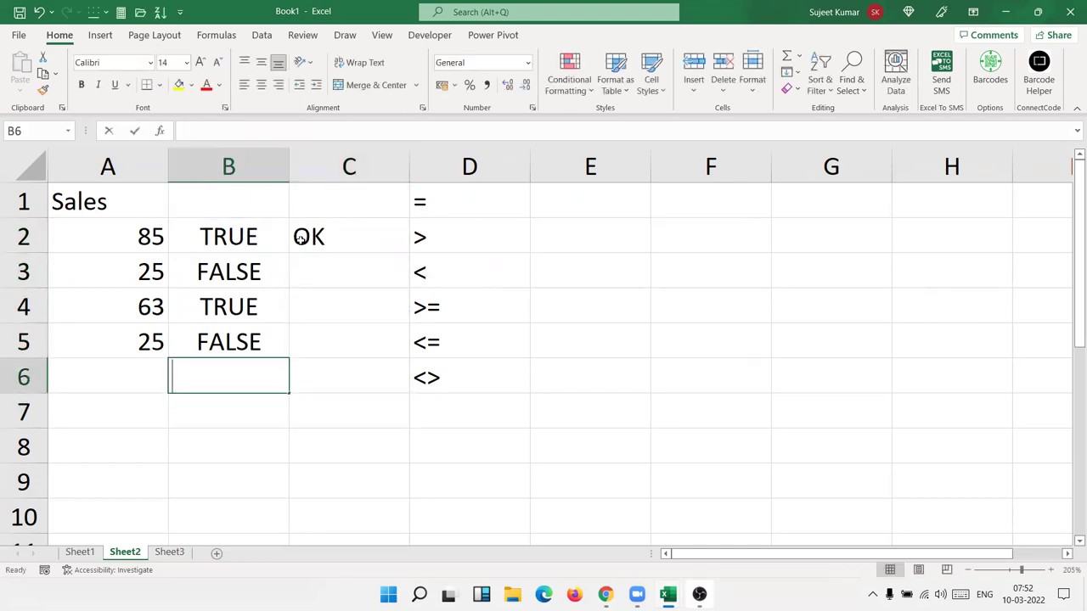
{"action": "type", "text": "=i"}
{"action": "key", "text": "Tab"}
{"action": "key", "text": "Left"}
{"action": "key", "text": "Up"}
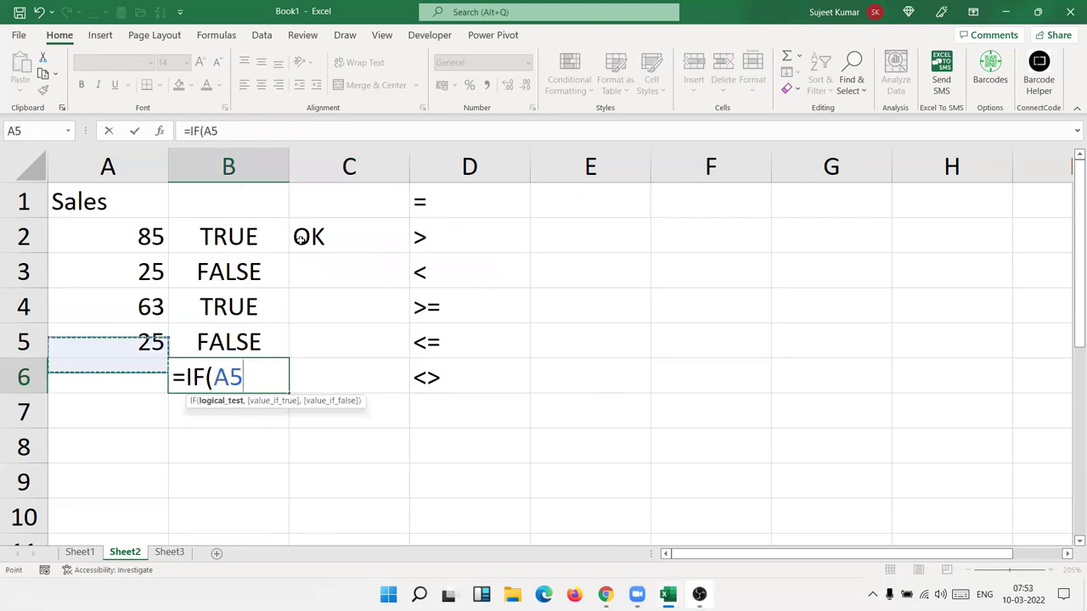
{"action": "type", "text": ">=50,\"OK\",\"Penindh"}
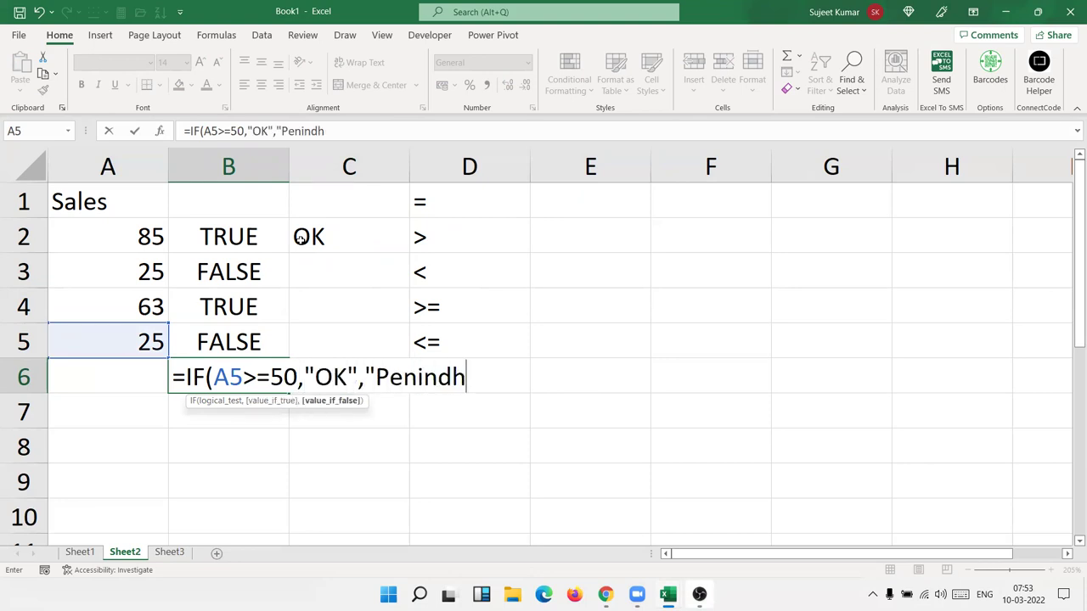
{"action": "key", "text": "BackSpace"}
{"action": "key", "text": "BackSpace"}
{"action": "key", "text": "BackSpace"}
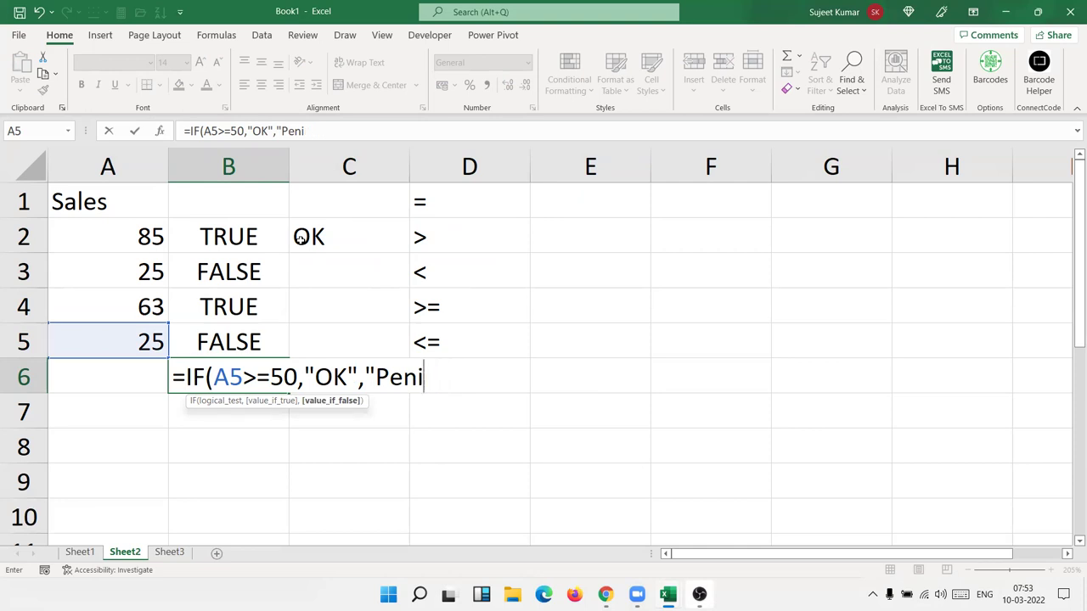
{"action": "key", "text": "BackSpace"}
{"action": "type", "text": "ding\""}
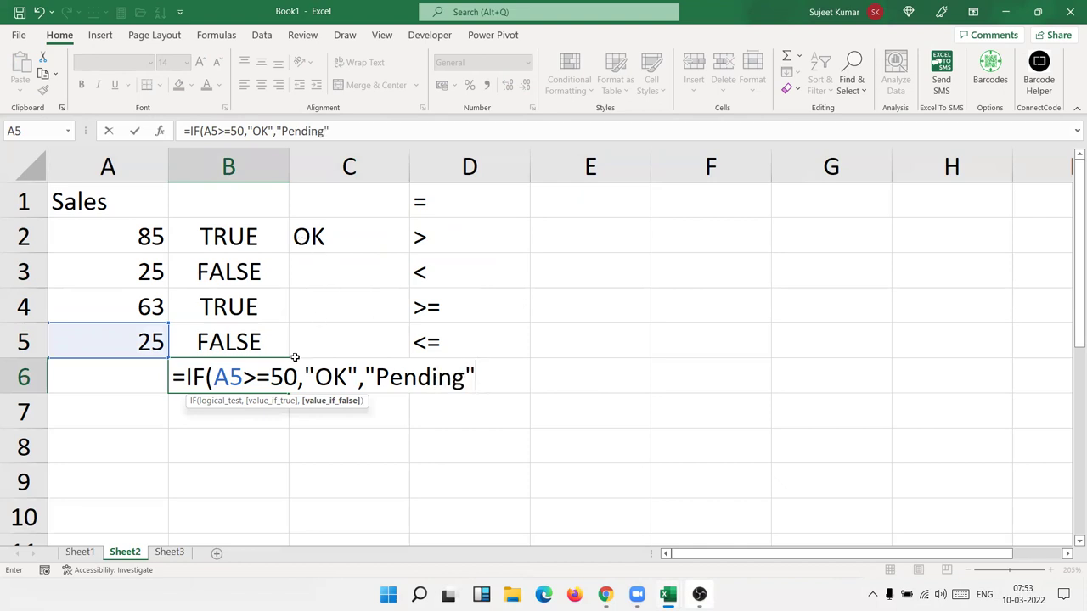
{"action": "left_click_drag", "start_coordinate": [297, 376], "coordinate": [214, 377]}
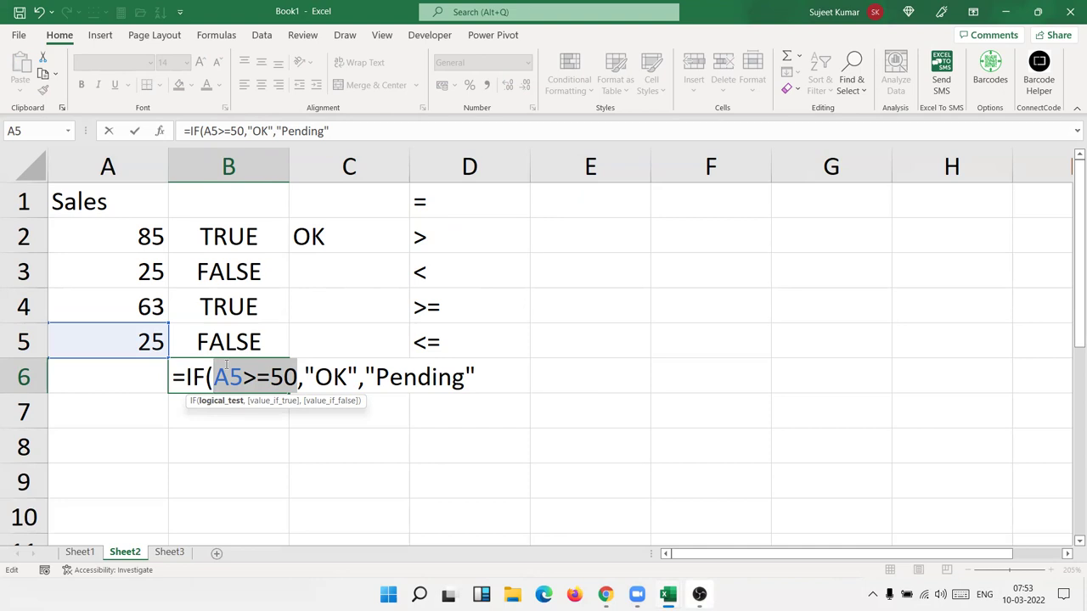
{"action": "key", "text": "Return"}
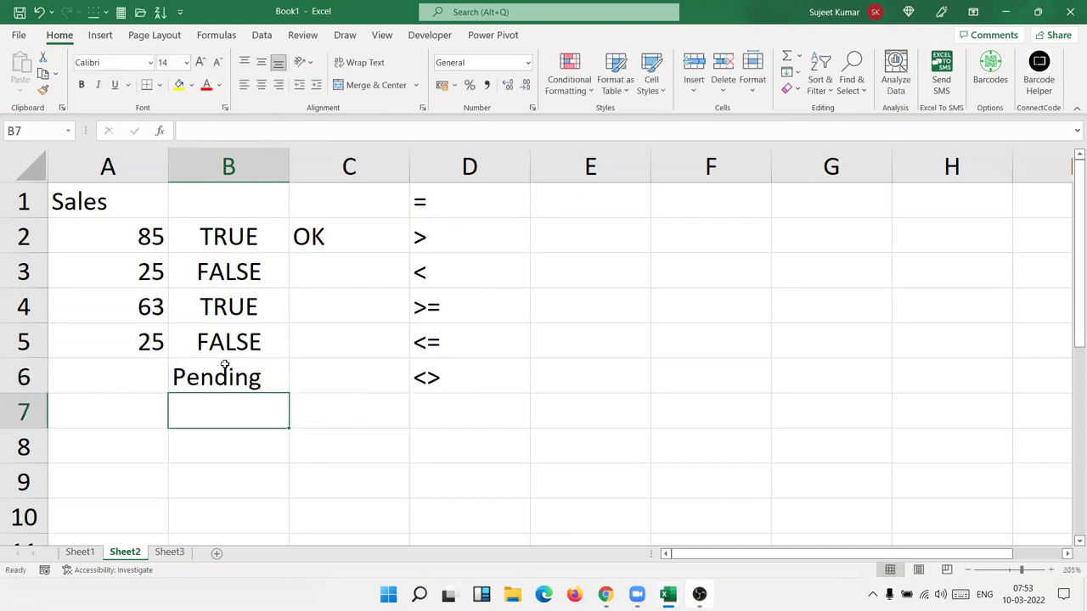
- Inspect B2's comparison formula without changing it
{"action": "left_click", "coordinate": [202, 310]}
{"action": "left_click", "coordinate": [212, 240]}
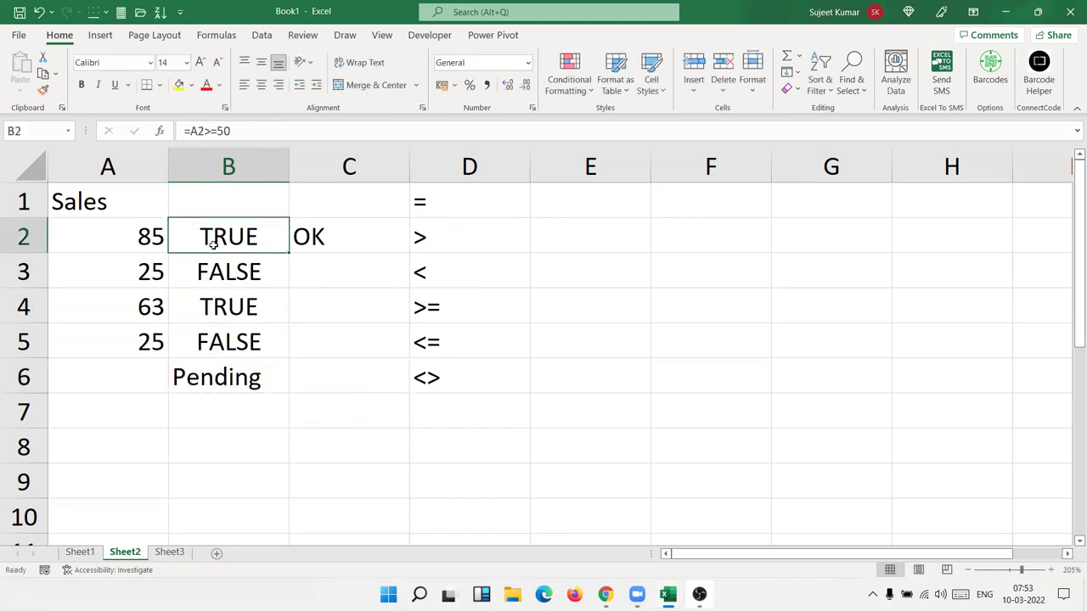
{"action": "double_click", "coordinate": [214, 240]}
{"action": "key", "text": "Escape"}
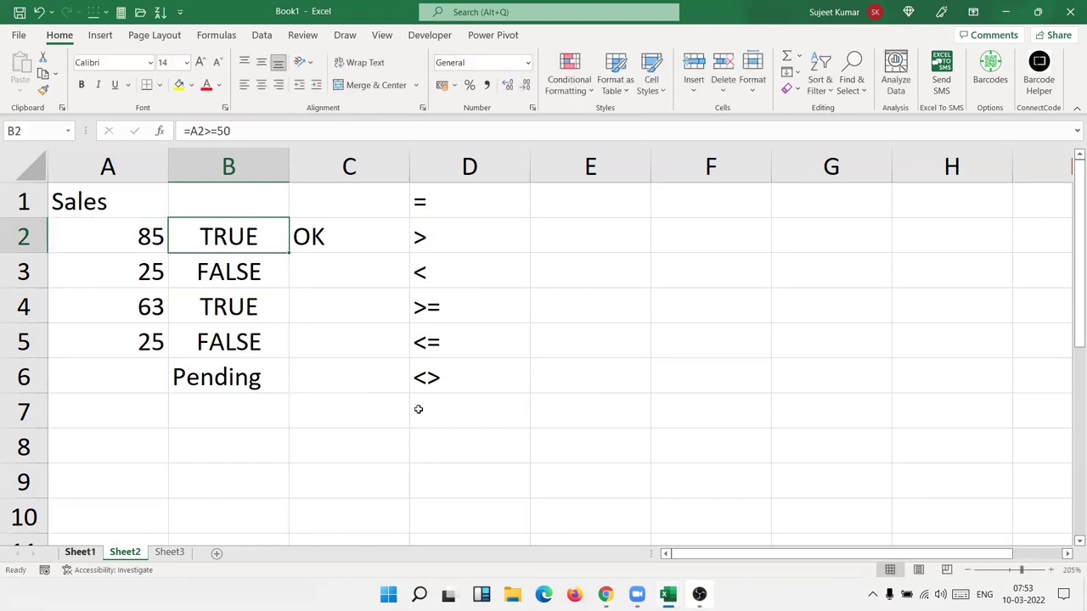